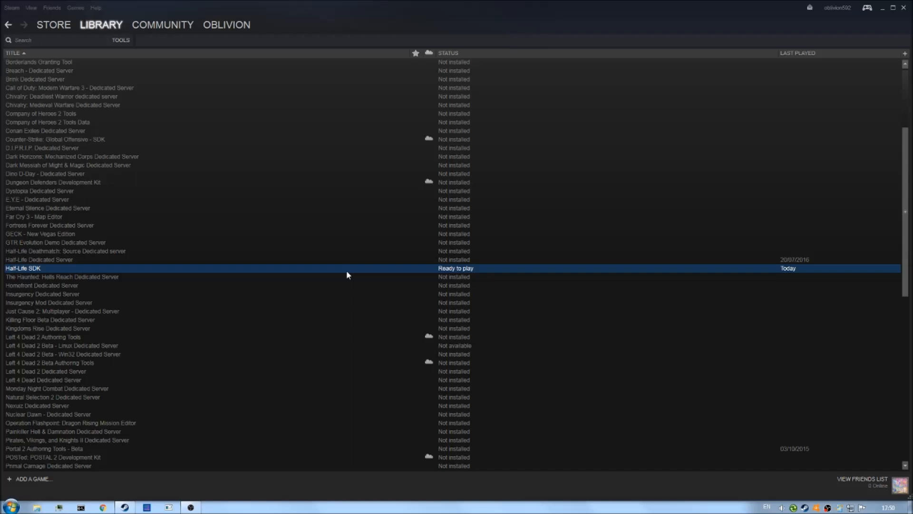
Step: Launch the Half-Life SDK from the Steam tools list and open the map room1.rmf in Valve Hammer Editor
double_click(344, 267)
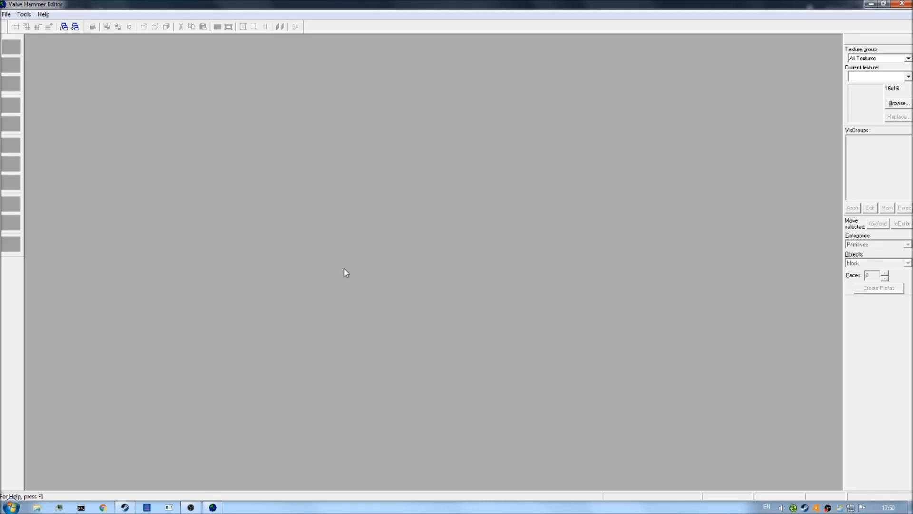
left_click(7, 15)
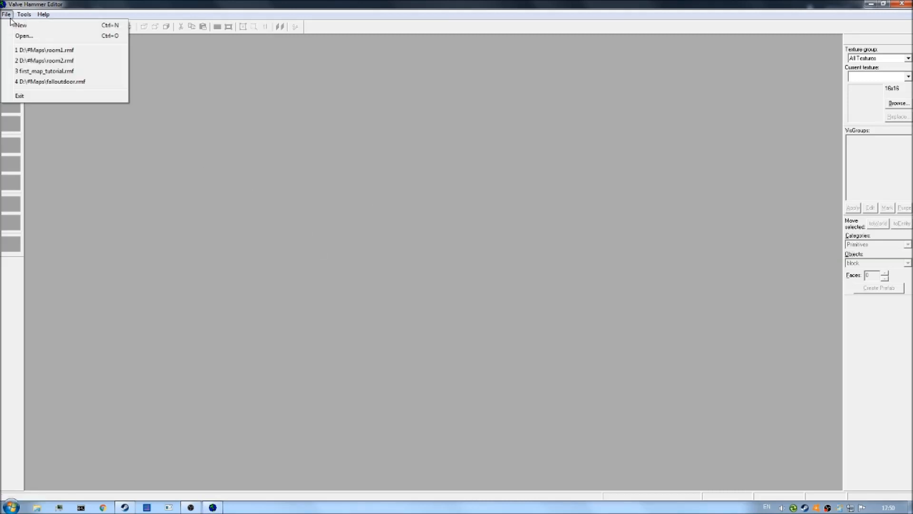
left_click(50, 53)
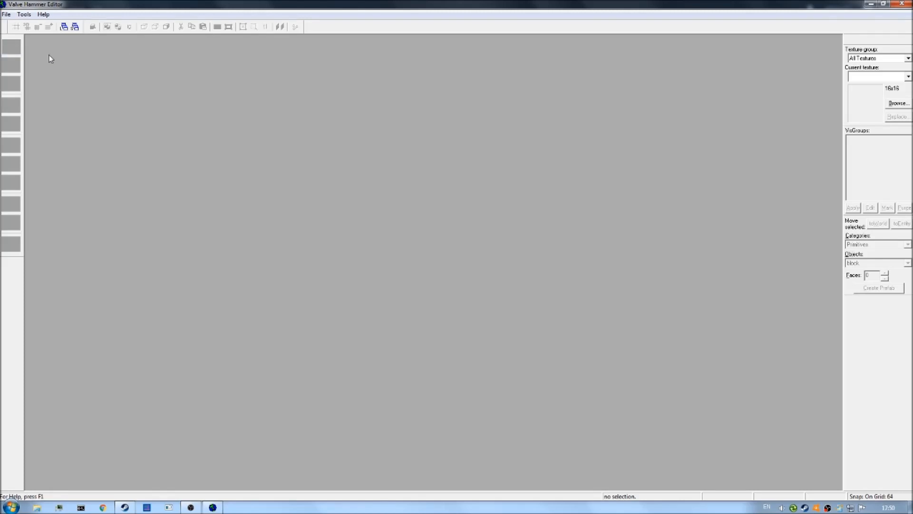
Step: Examine the map from outside and inside in the 3D view, selecting the info_player_start entity in the large room
key("z")
key("s")
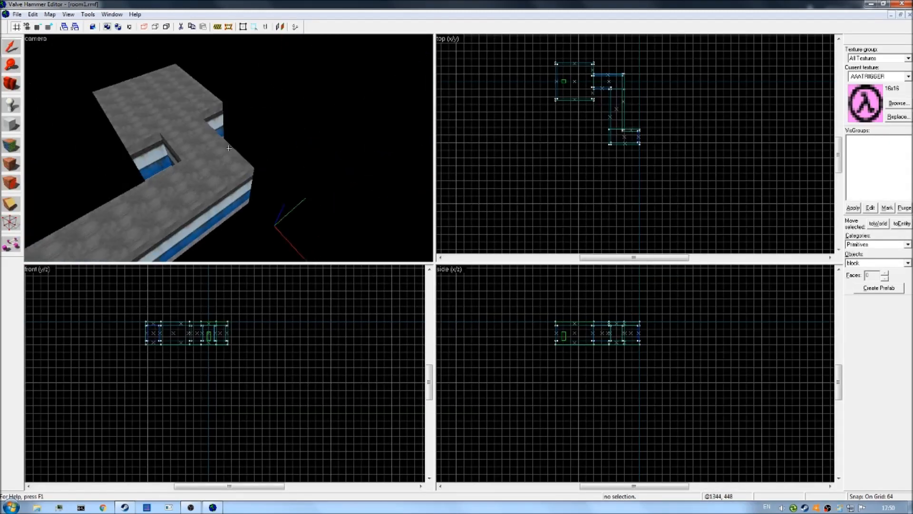
key("a")
key("w")
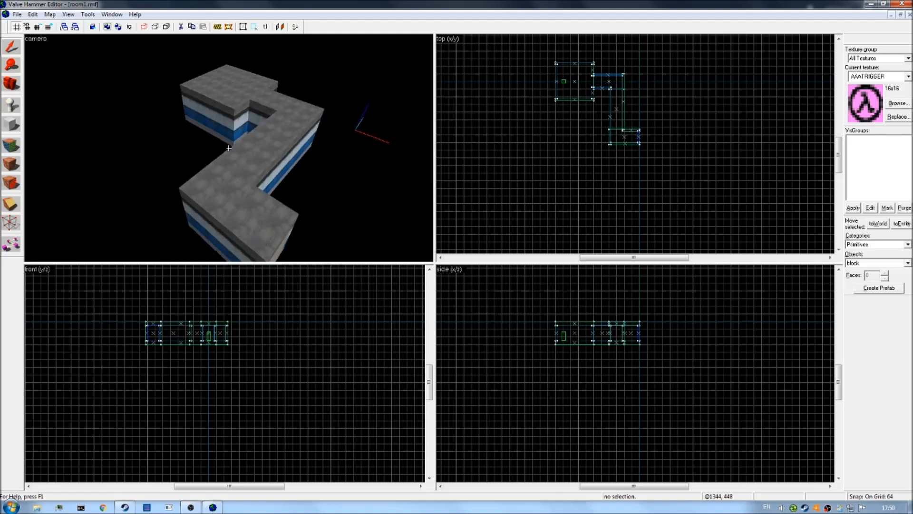
left_click(229, 148)
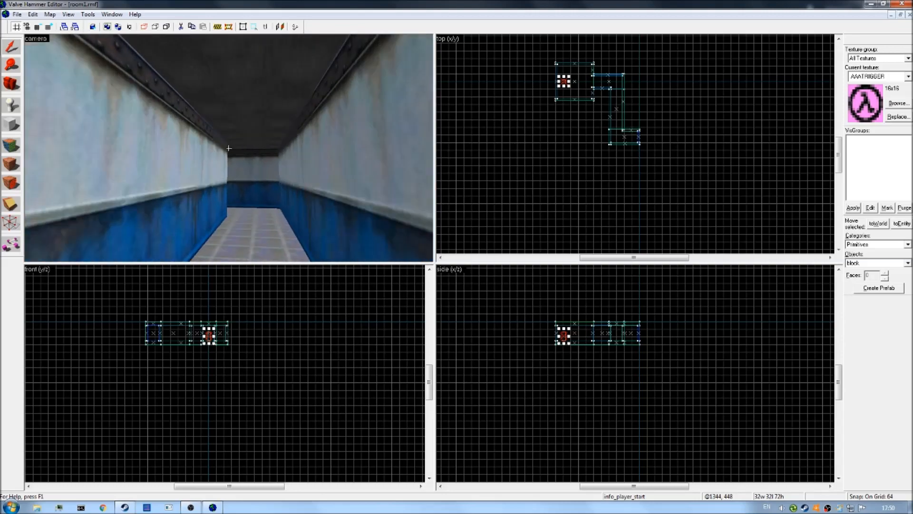
key("s")
key("z")
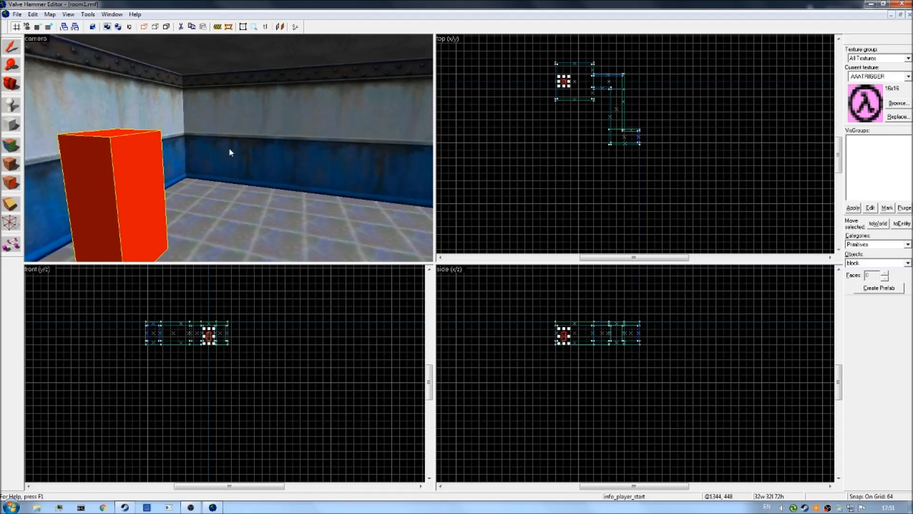
Step: Examine the corridor entrance from inside the large room and the map's overall layout from above
key("z")
key("w")
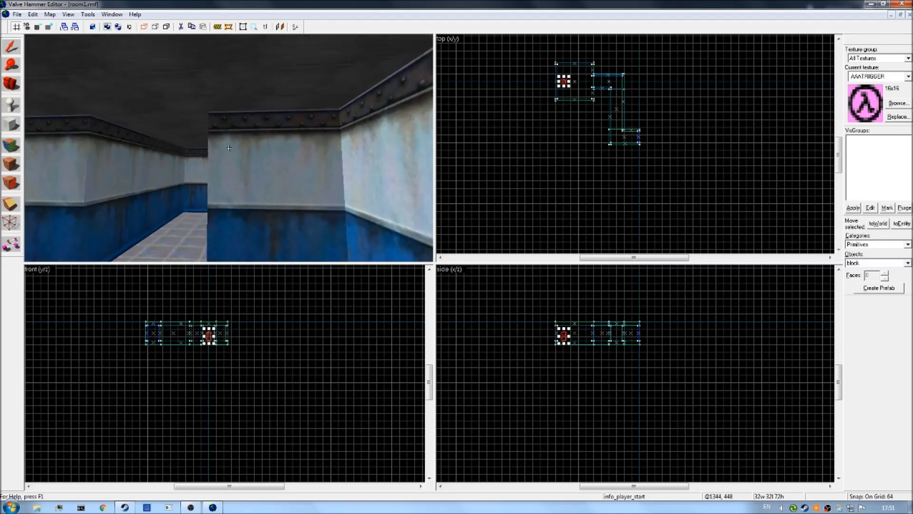
key("w")
key("s")
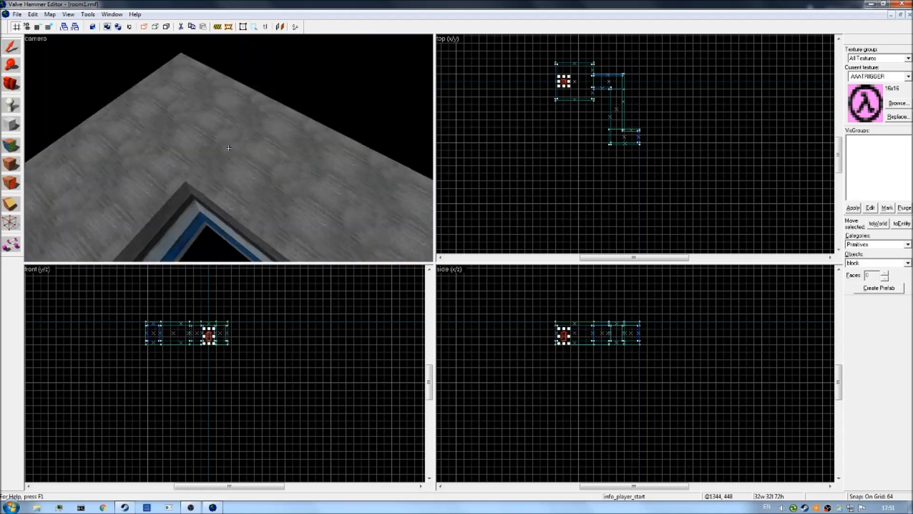
key("a")
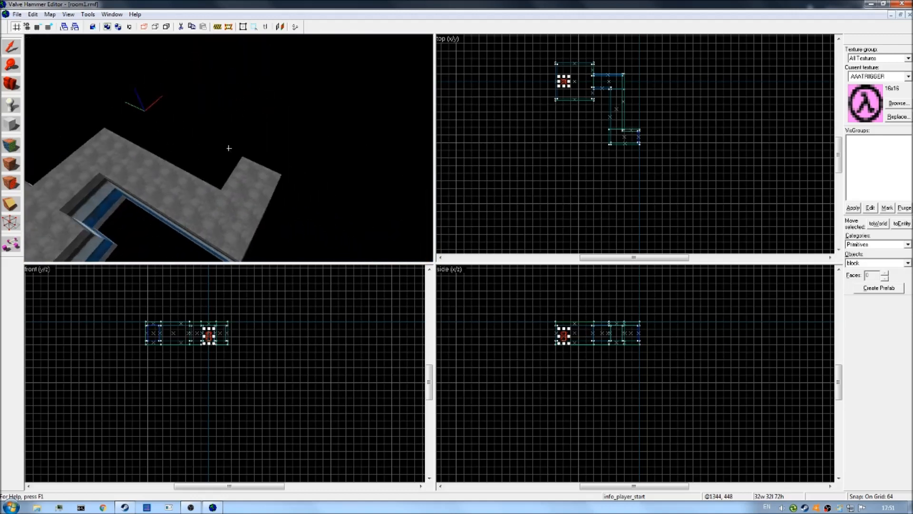
key("s")
key("d")
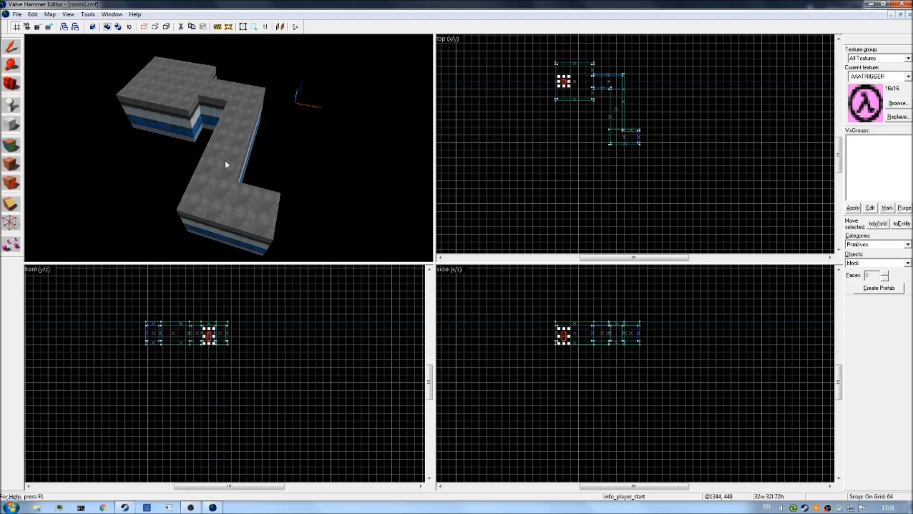
Step: Identify the ceiling blocks of the end section and the connecting corridor by selecting them, and clear the selection
key("z")
key("a")
key("z")
left_click(169, 106)
left_click(234, 187)
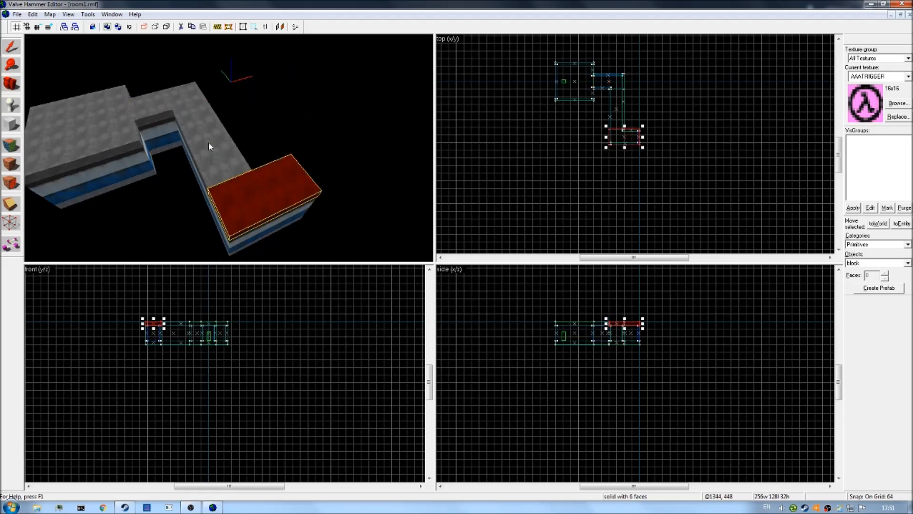
left_click(209, 141)
key("z")
key("z")
left_click(475, 145)
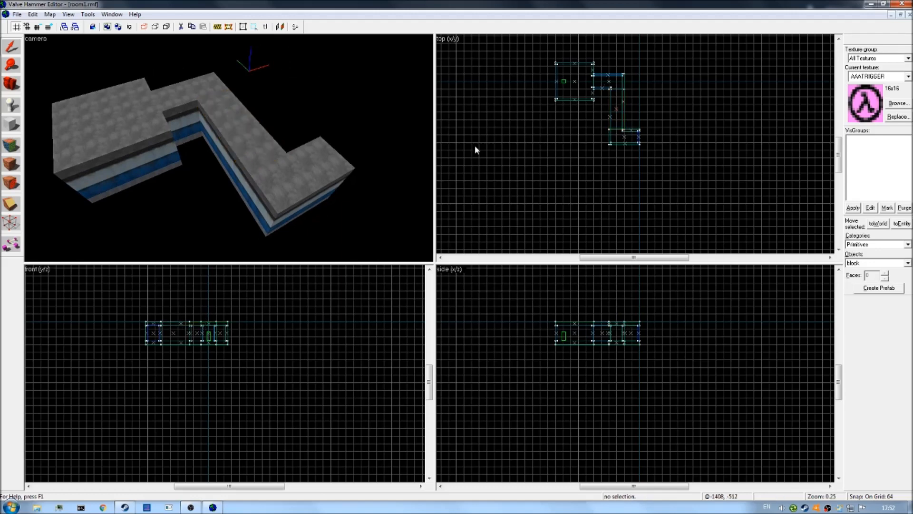
Step: Inspect the sight lines through the corridor bends from inside and outside, selecting the wall block that closes the end section
key("z")
key("d")
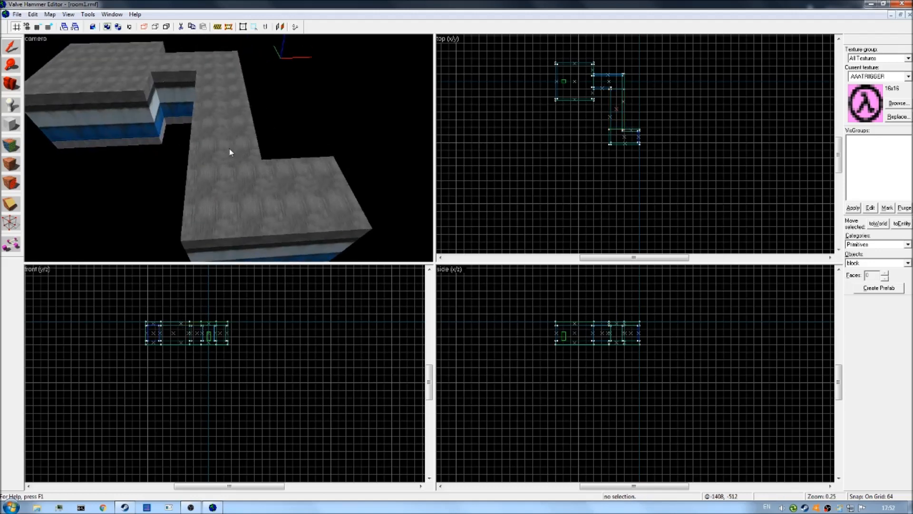
key("z")
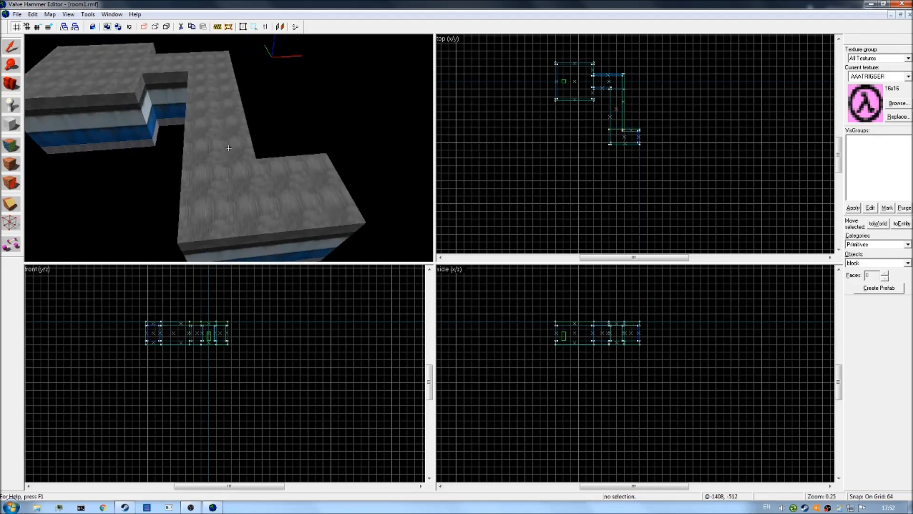
key("d")
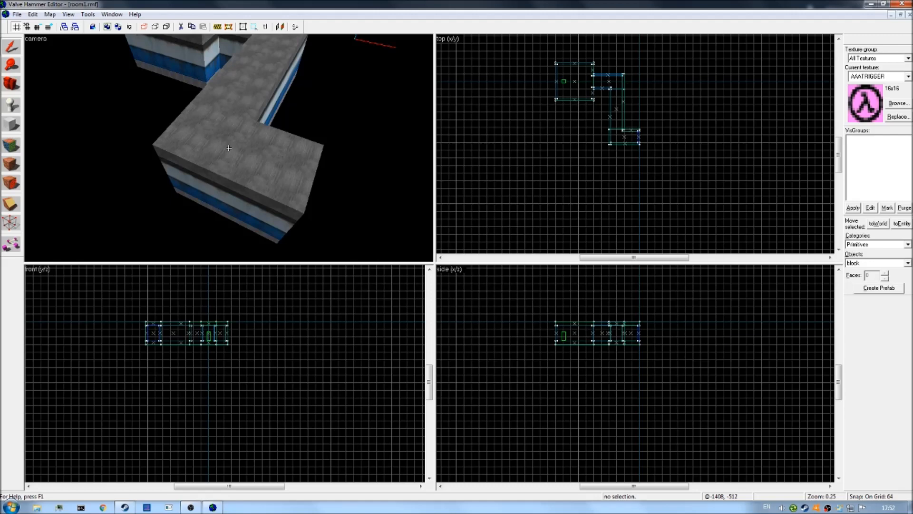
key("s")
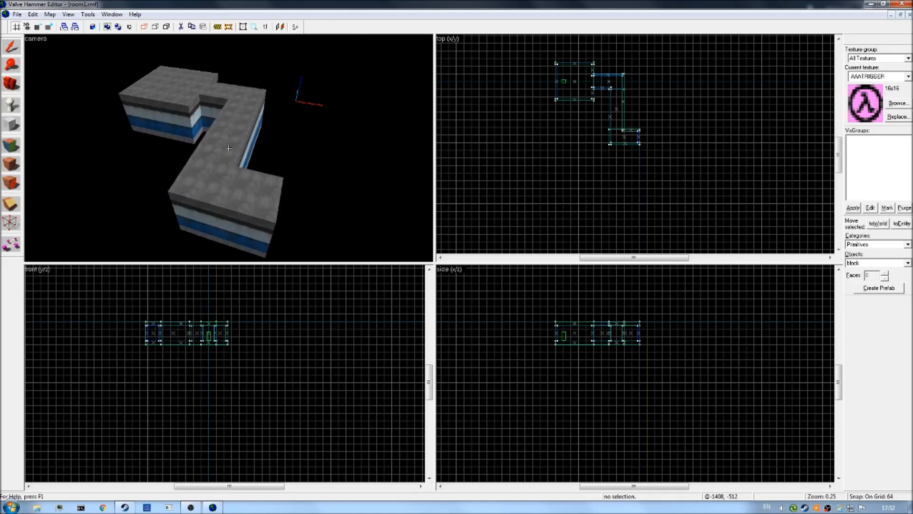
key("w")
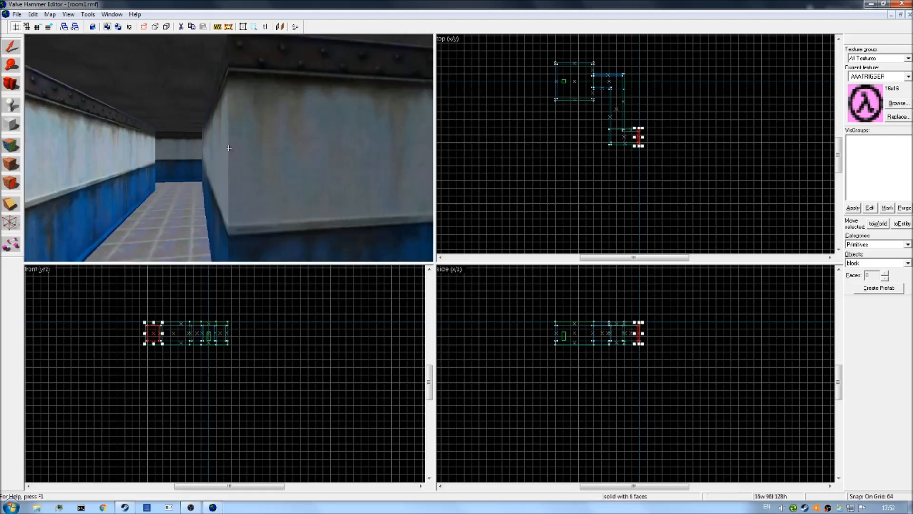
key("w")
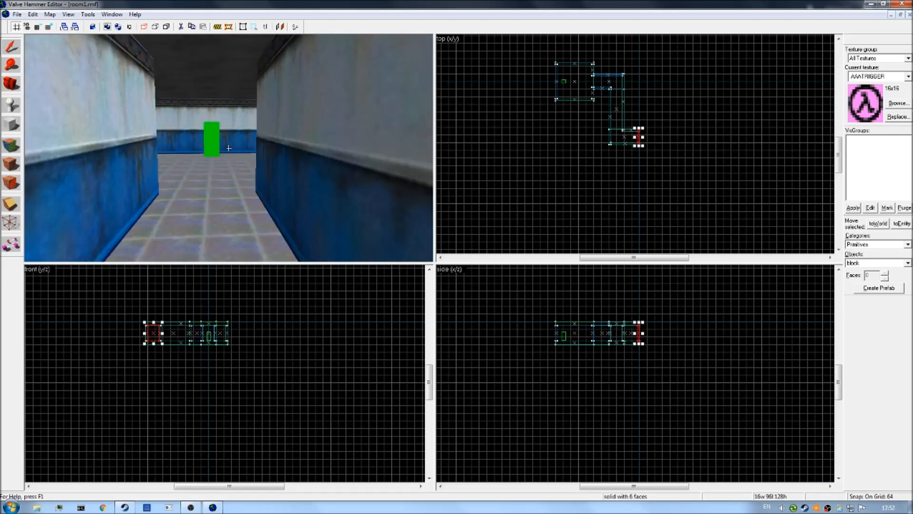
key("w")
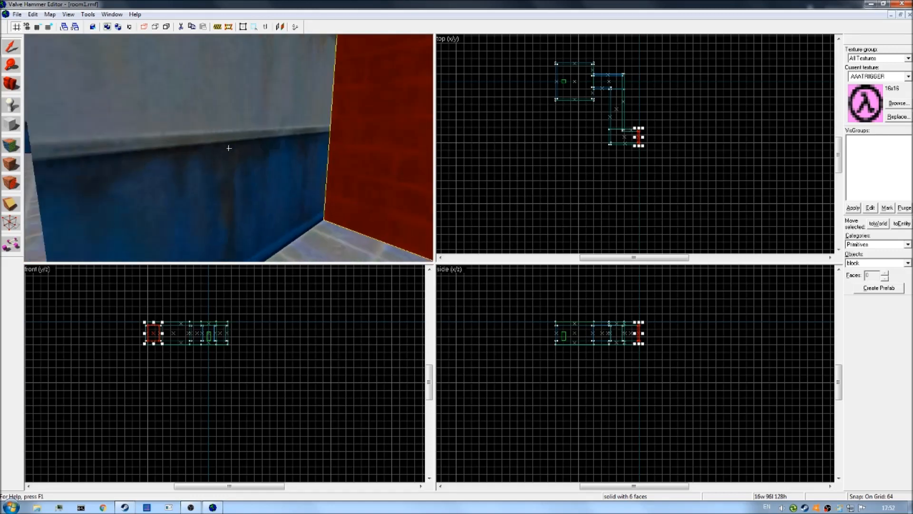
key("w")
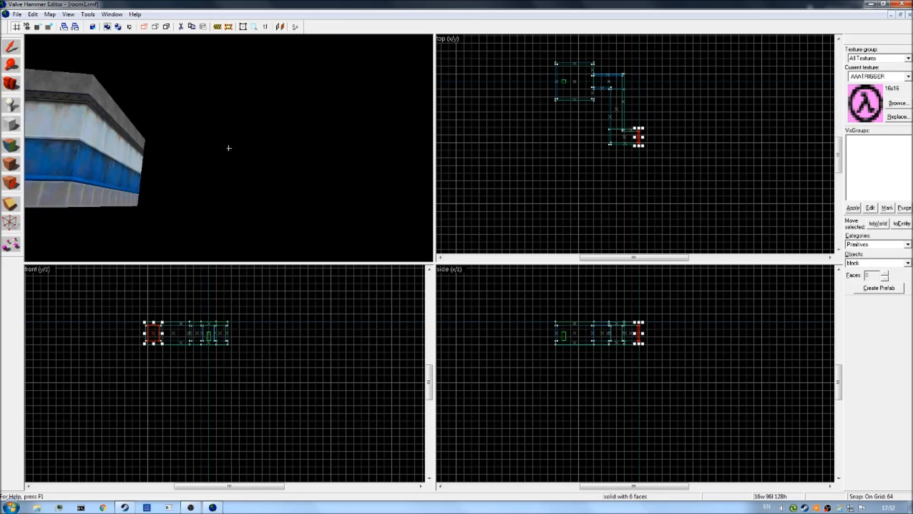
key("w")
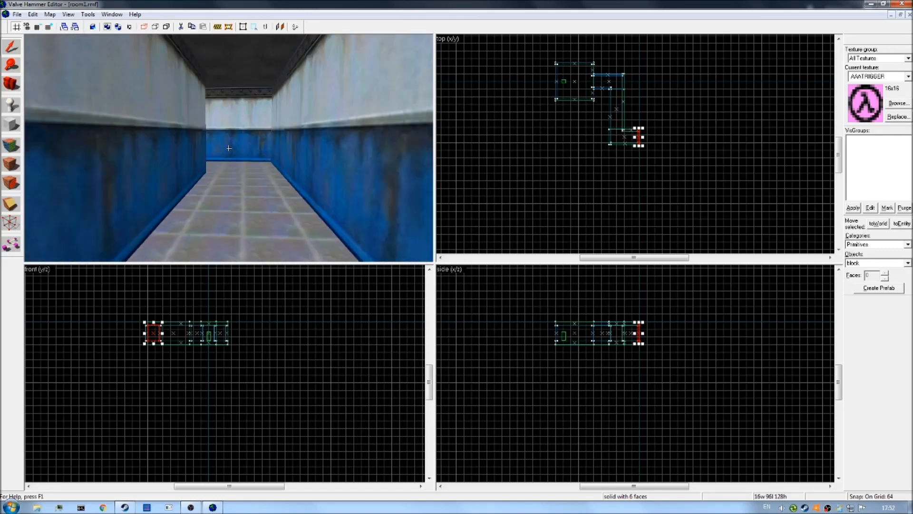
key("w")
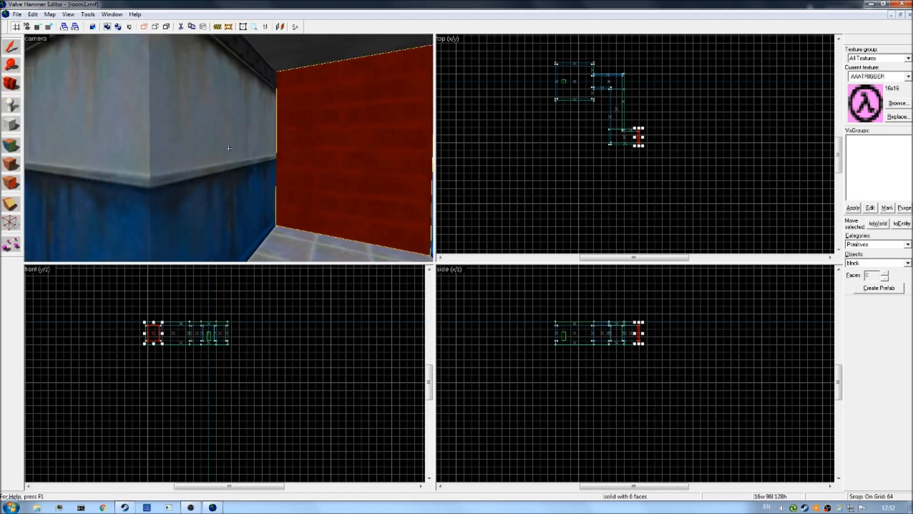
key("w")
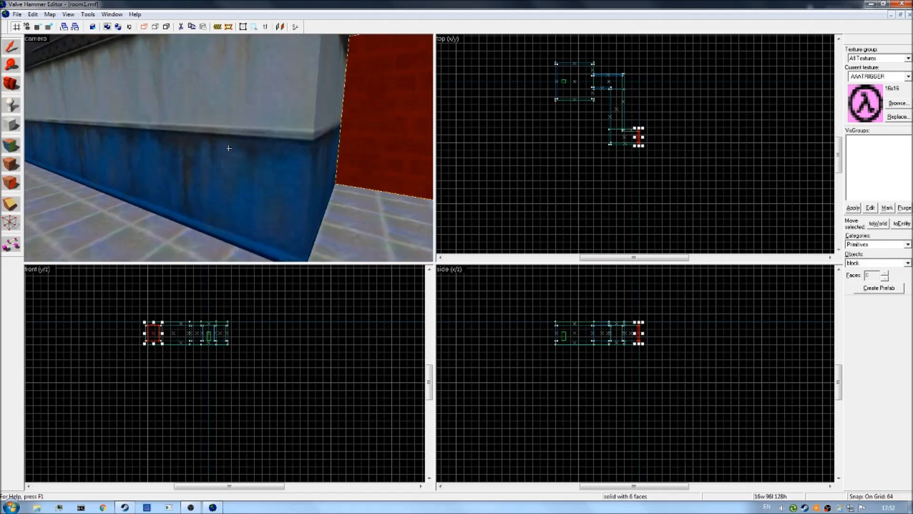
key("w")
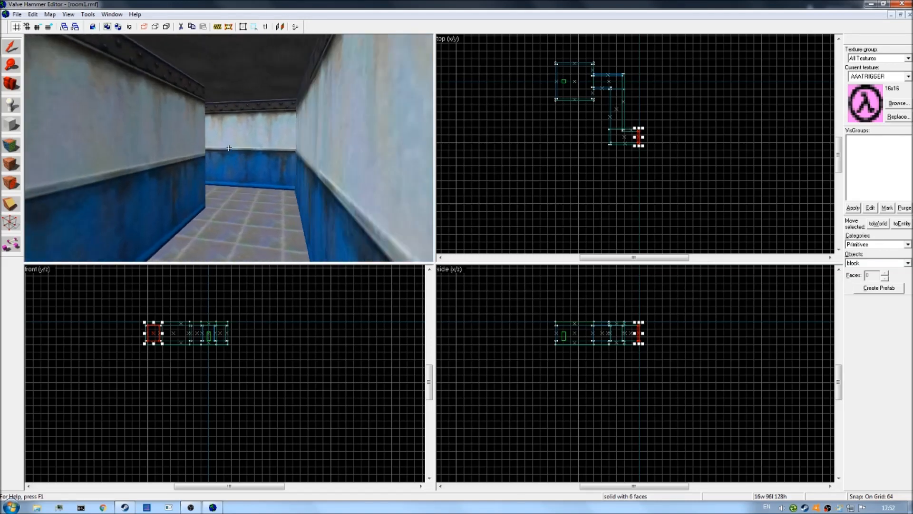
key("w")
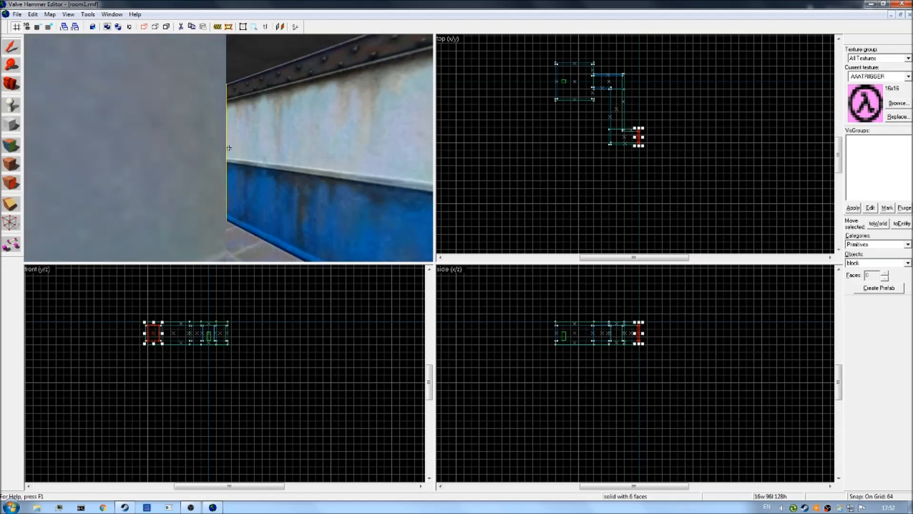
key("s")
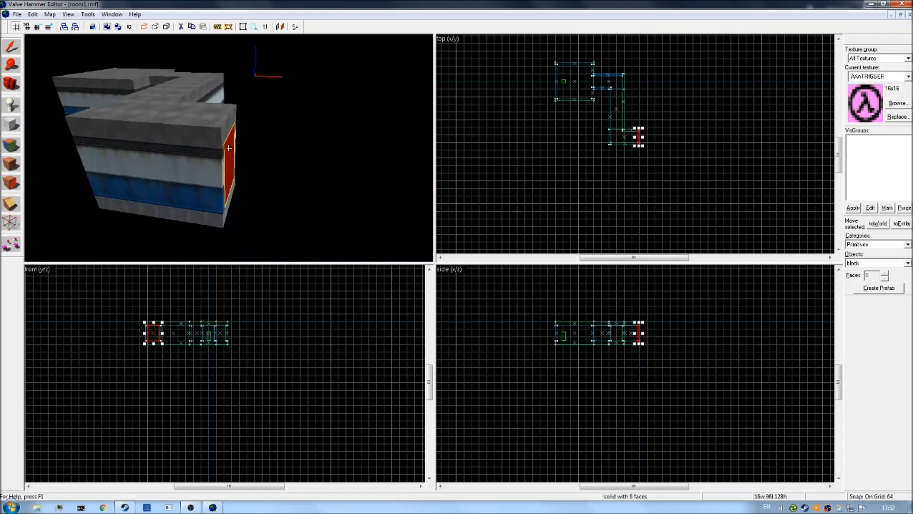
key("w")
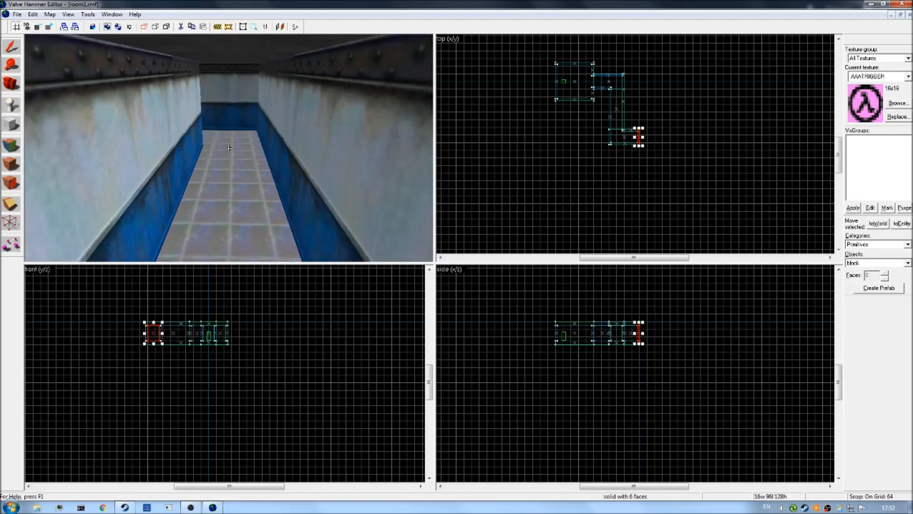
Step: Examine the zigzag corridor from outside, selecting the ceiling blocks of its long middle section and its end section
key("z")
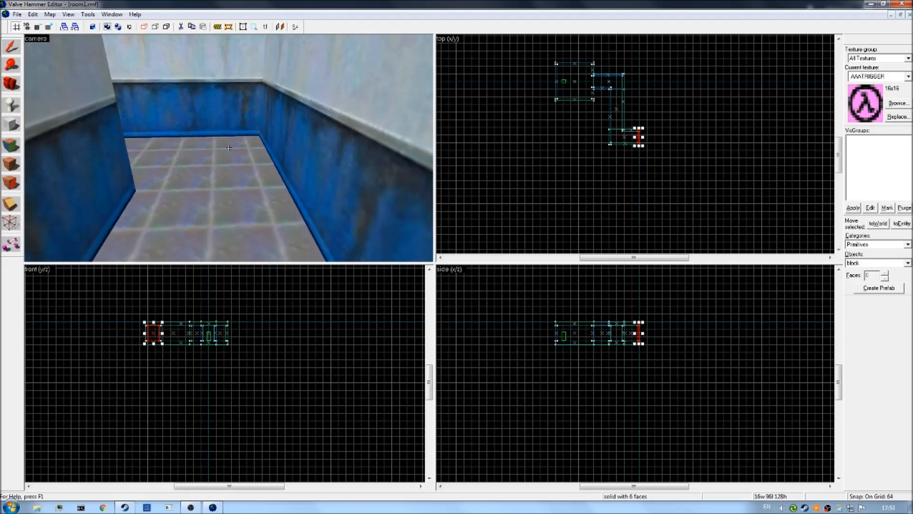
key("s")
key("s")
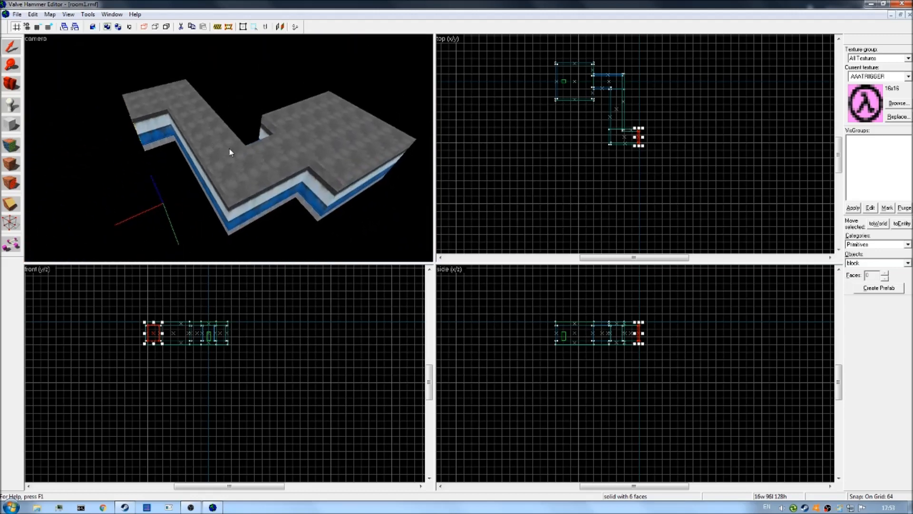
key("z")
key("a")
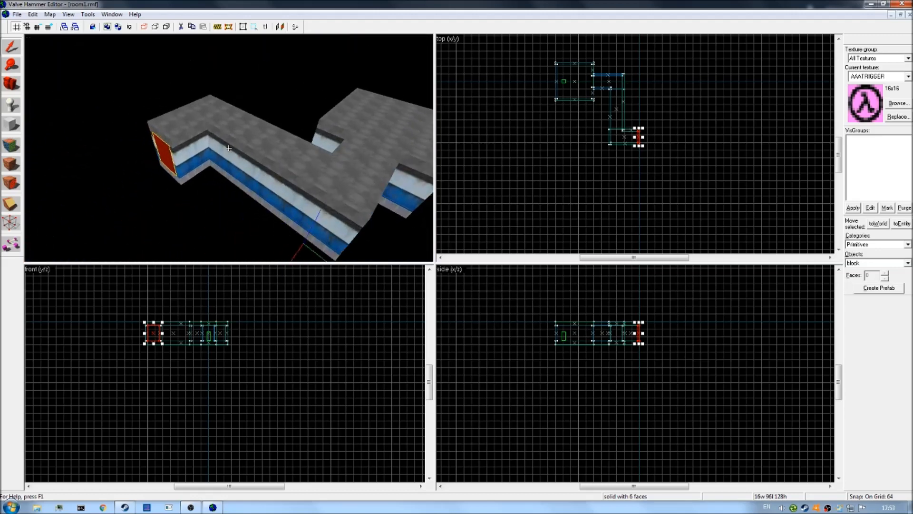
key("z")
left_click(229, 148)
left_click(243, 91)
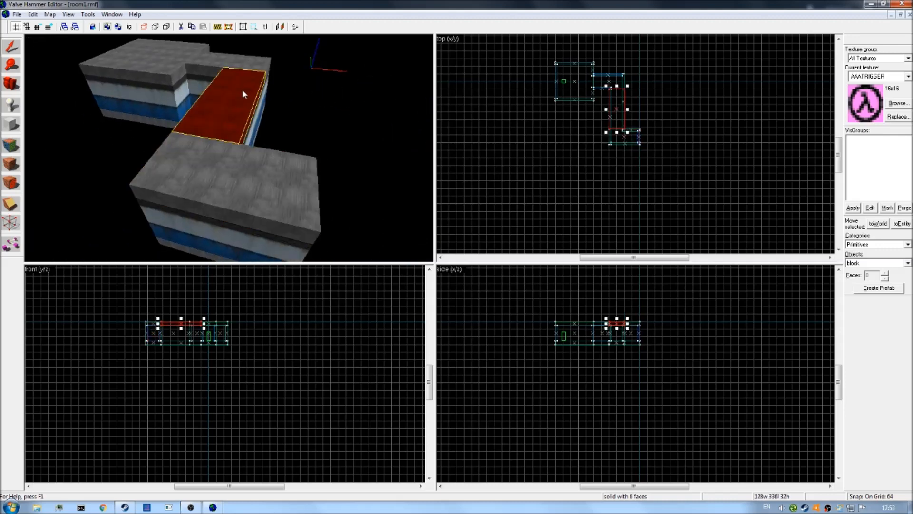
key("z")
key("d")
key("z")
left_click(322, 139)
left_click(138, 131)
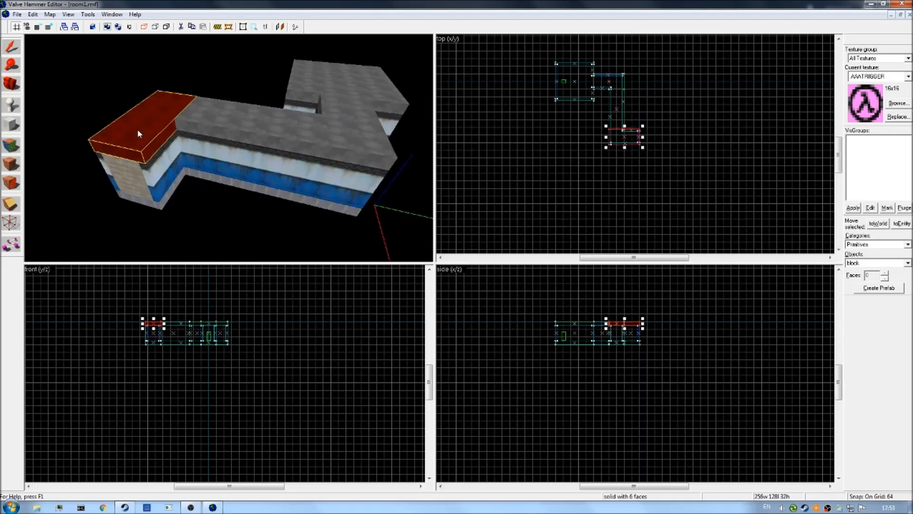
Step: Examine the side walls at the corridor's two bends, selecting a wall block of the end section and one beside the large room
left_click(158, 161)
key("z")
key("w")
key("a")
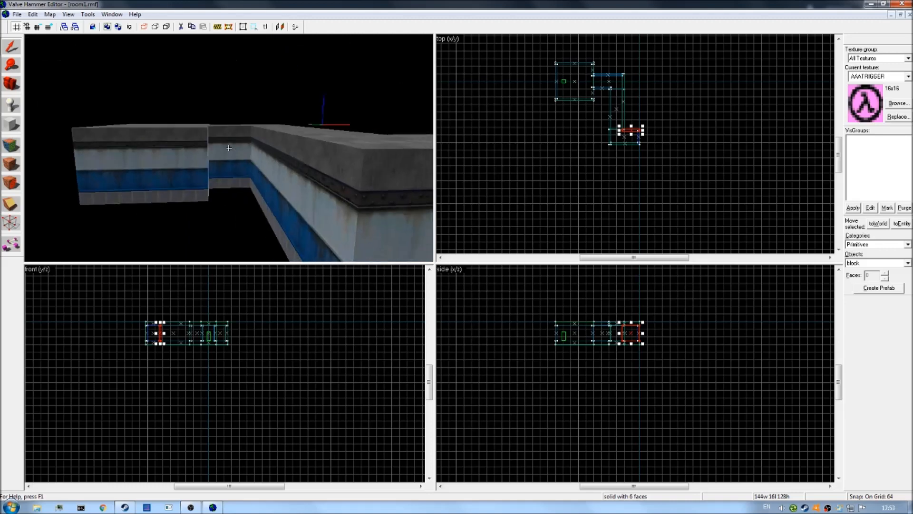
key("w")
left_click(229, 148)
key("z")
key("z")
key("w")
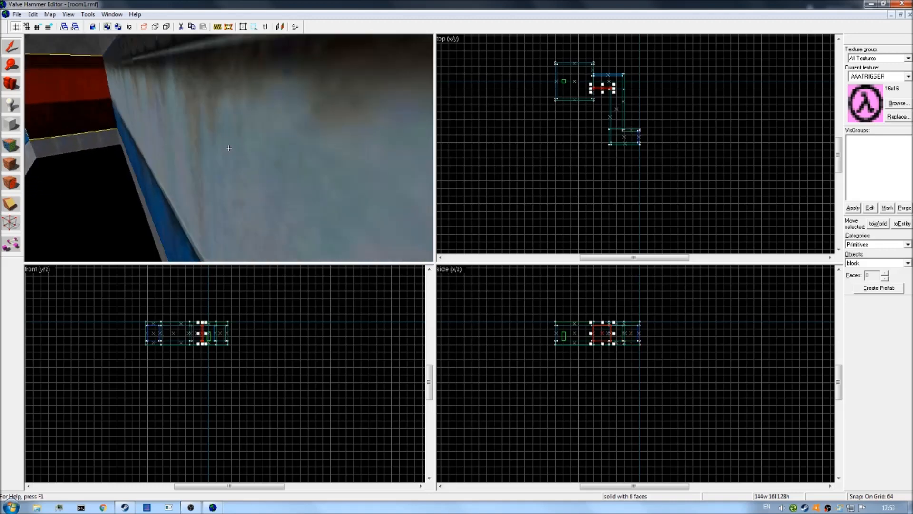
Step: Examine the end section of the corridor from outside, selecting its closing wall block, and clear the selection
key("s")
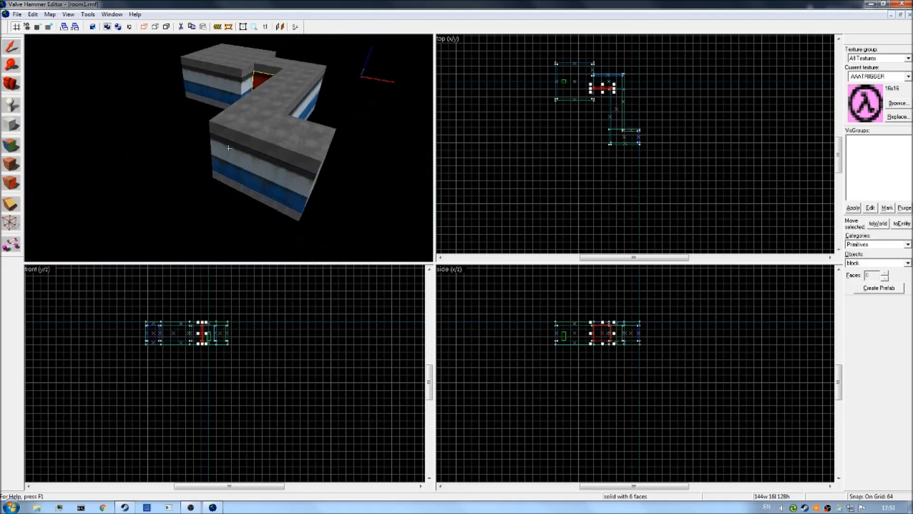
key("z")
left_click(256, 214)
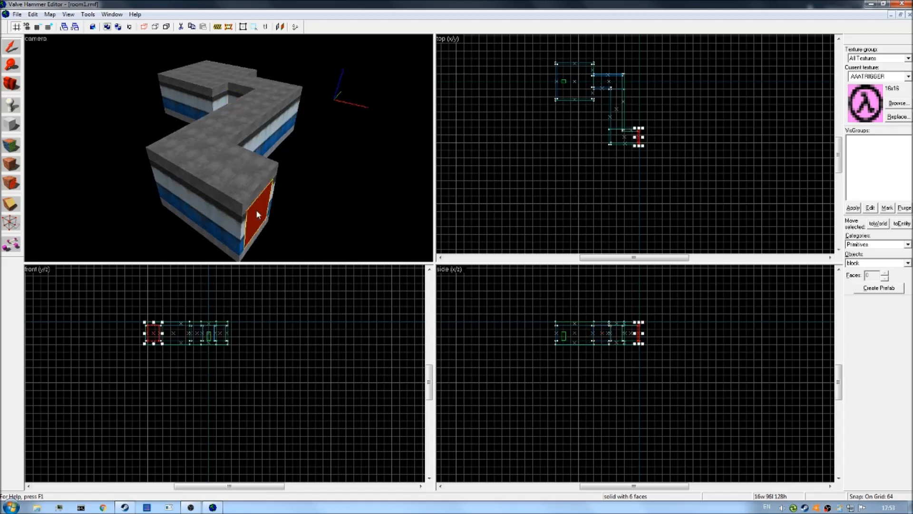
key("z")
key("s")
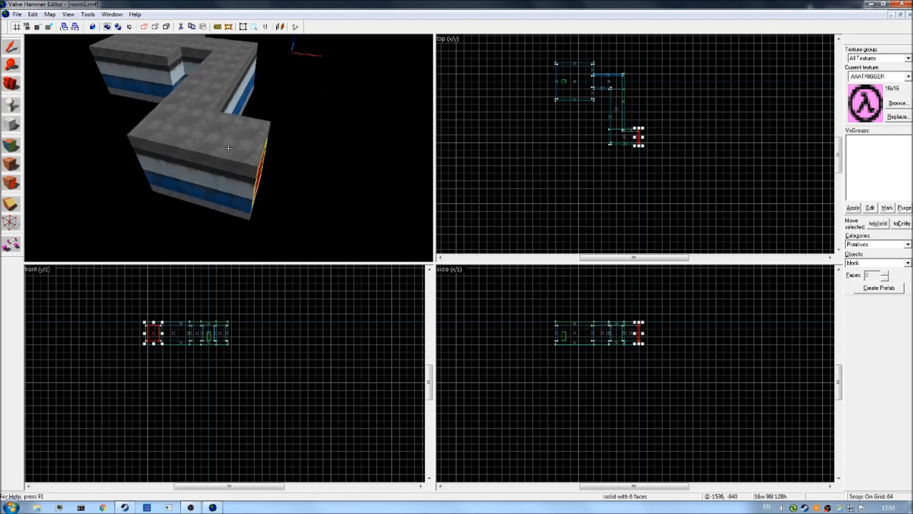
key("z")
left_click(520, 123)
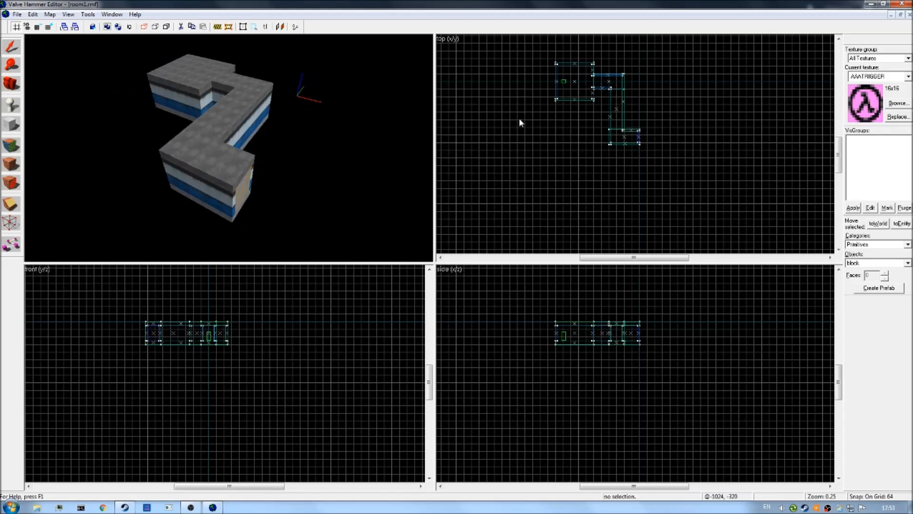
Step: Open the recent map room2.rmf and bring its zigzag corridor and large room into the camera view
left_click(17, 14)
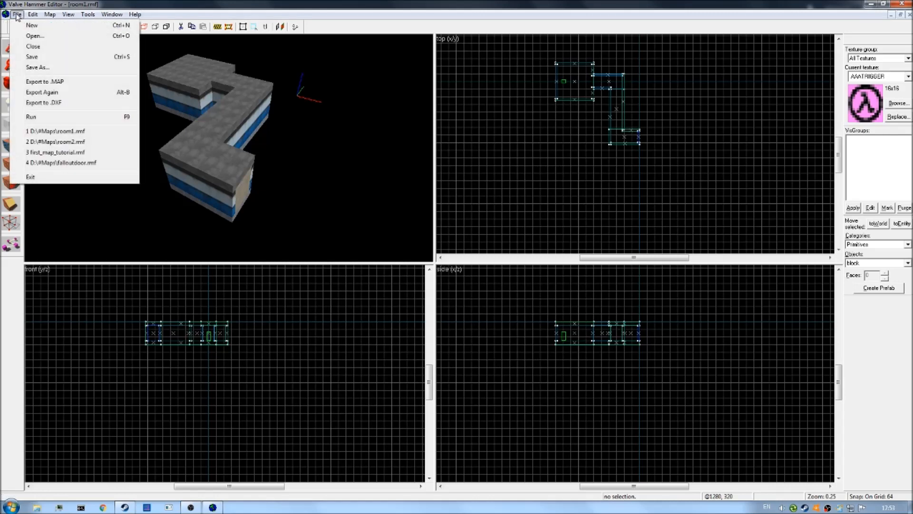
left_click(62, 142)
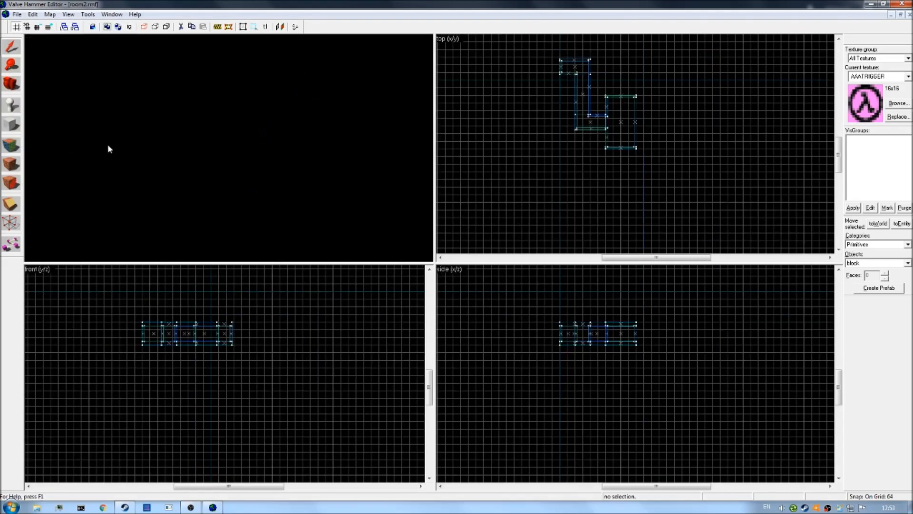
key("s")
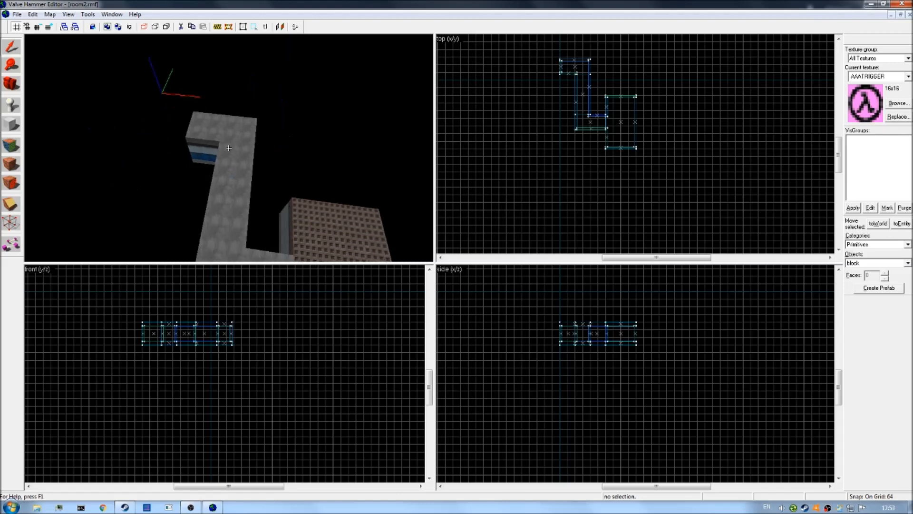
key("d")
key("d")
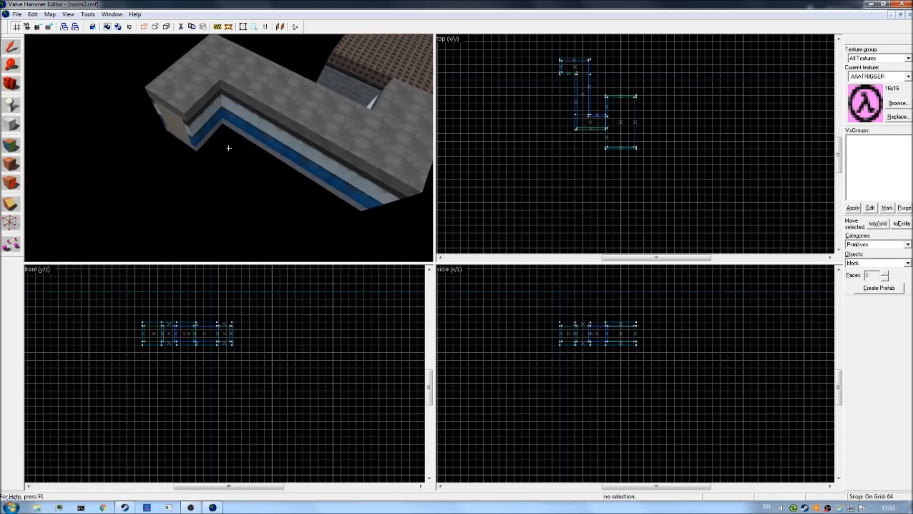
Step: Inspect the interiors of room2's blue-and-white corridor and brick-walled room, including the opening between them
key("w")
key("w")
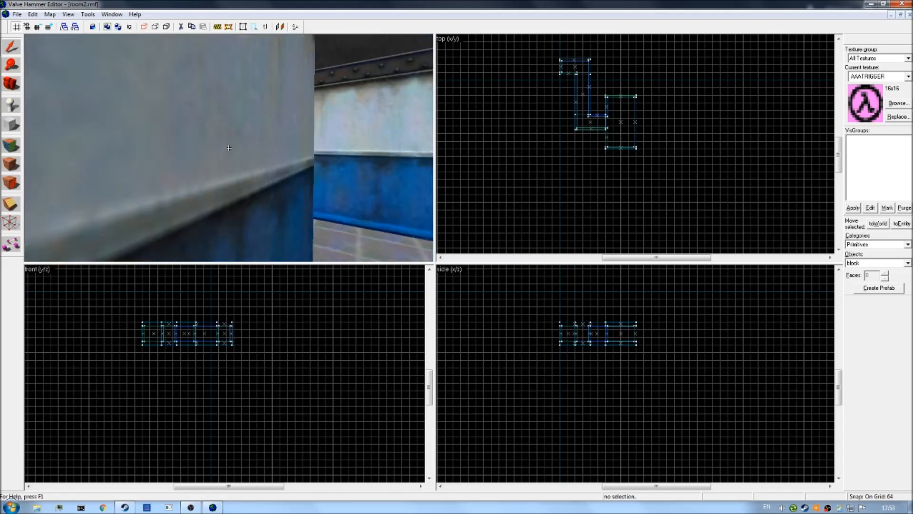
key("s")
key("w")
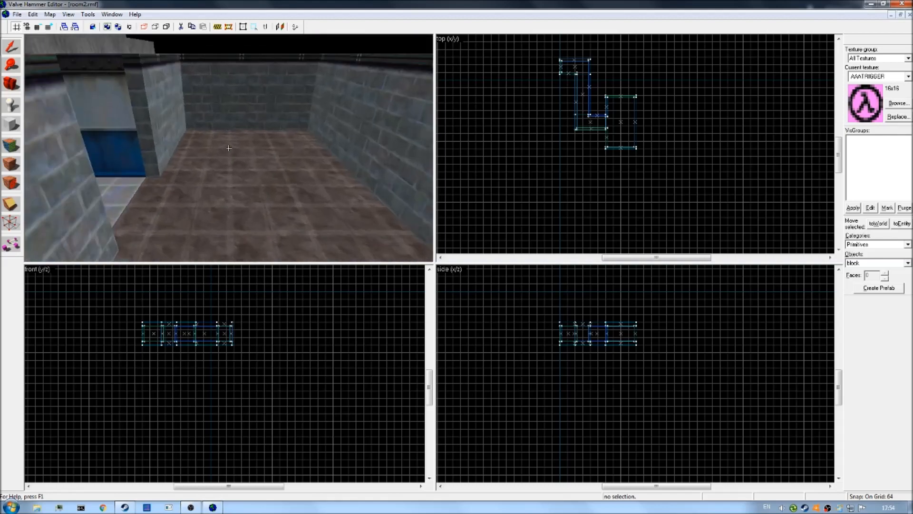
key("w")
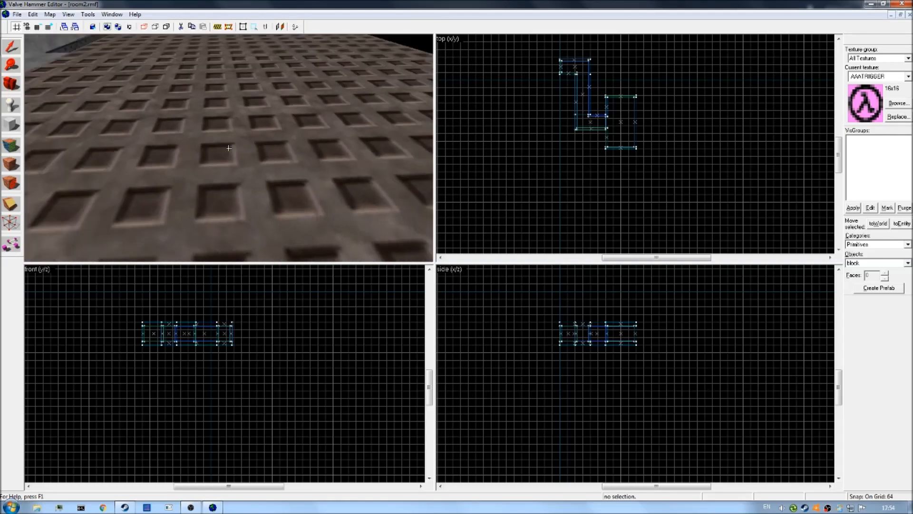
key("s")
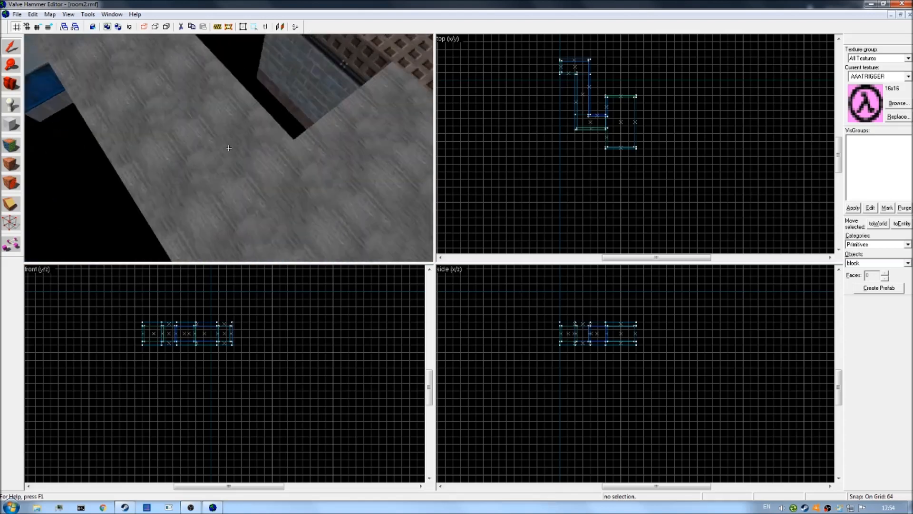
key("w")
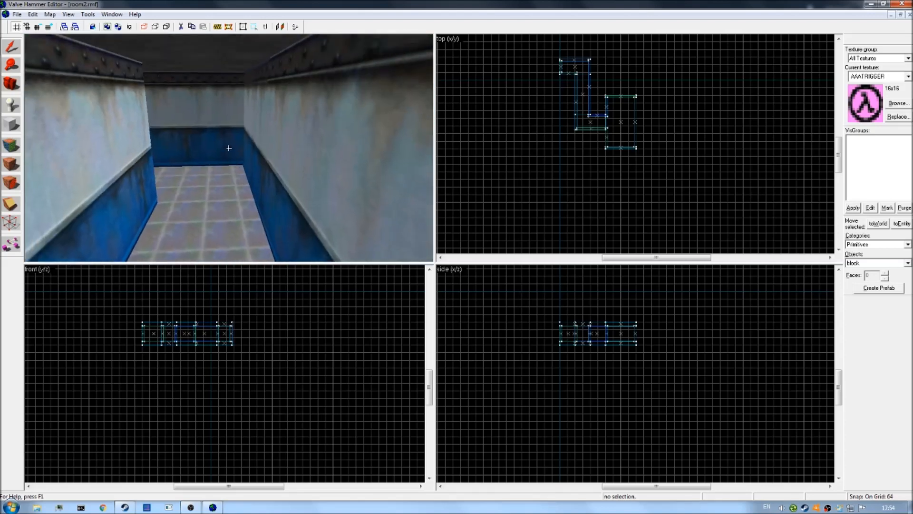
Step: Examine the zigzag corridor and the adjoining large room of room2.rmf from several sides outside
key("s")
key("s")
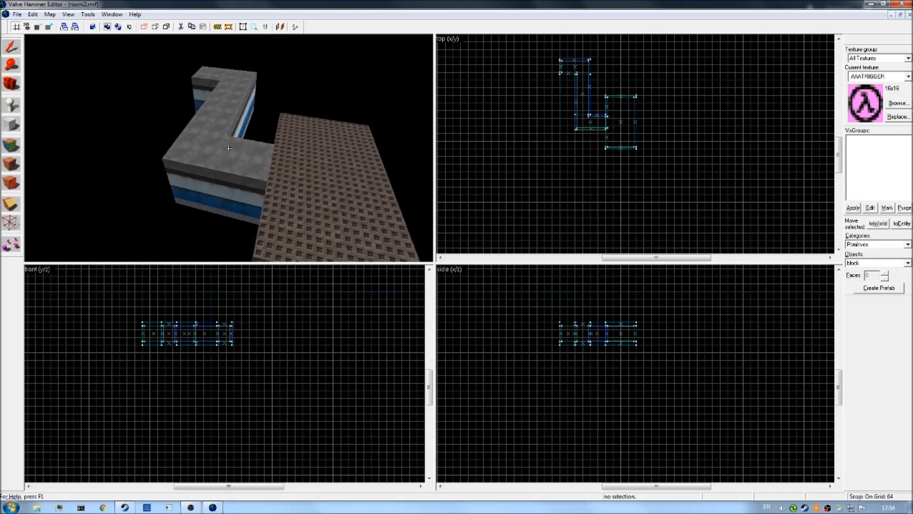
key("w")
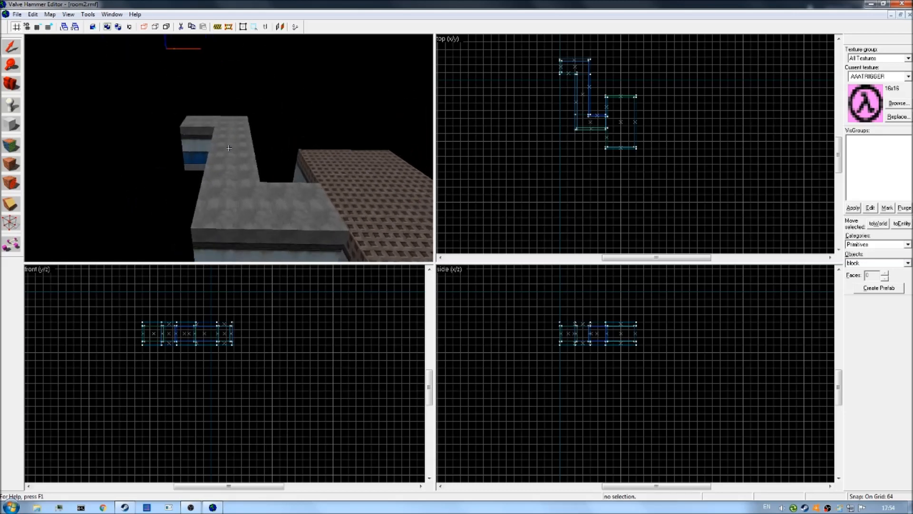
key("s")
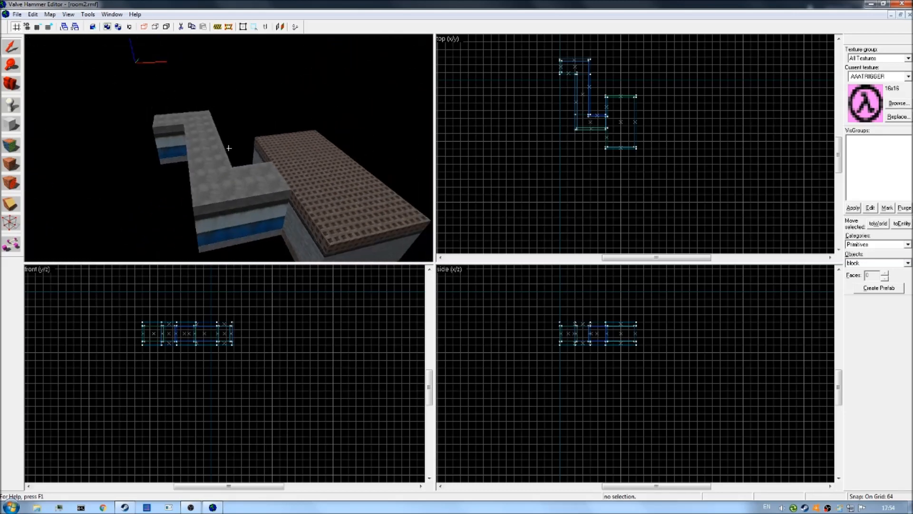
key("a")
key("d")
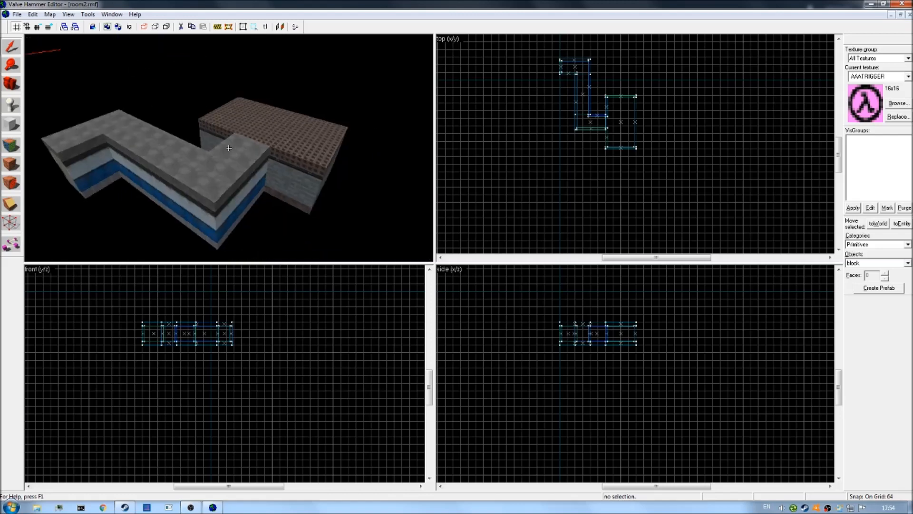
Step: Follow the corridor from the brick room through its bends to check the sight lines, ending with an outside overview
key("w")
key("w")
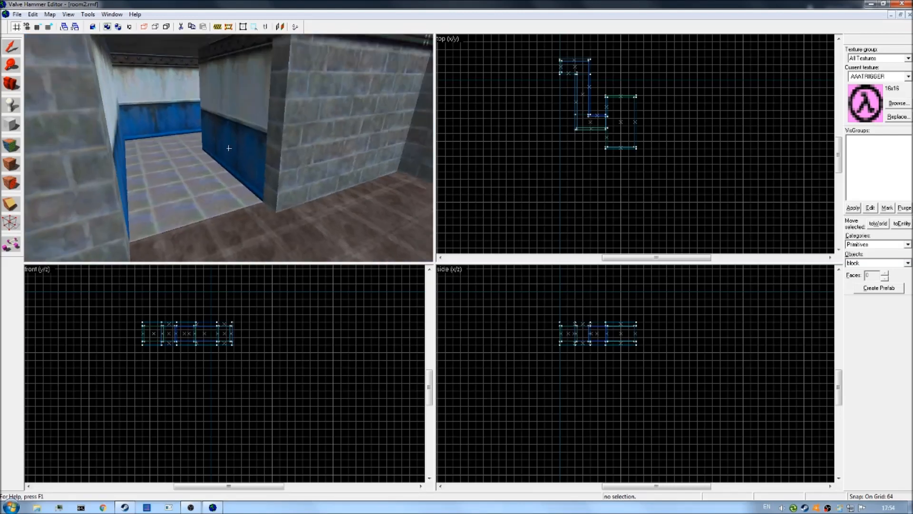
key("w")
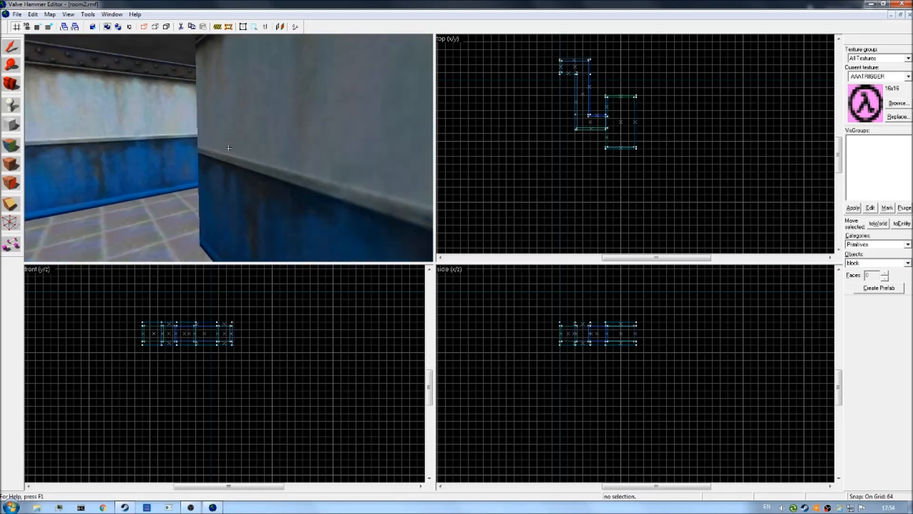
key("w")
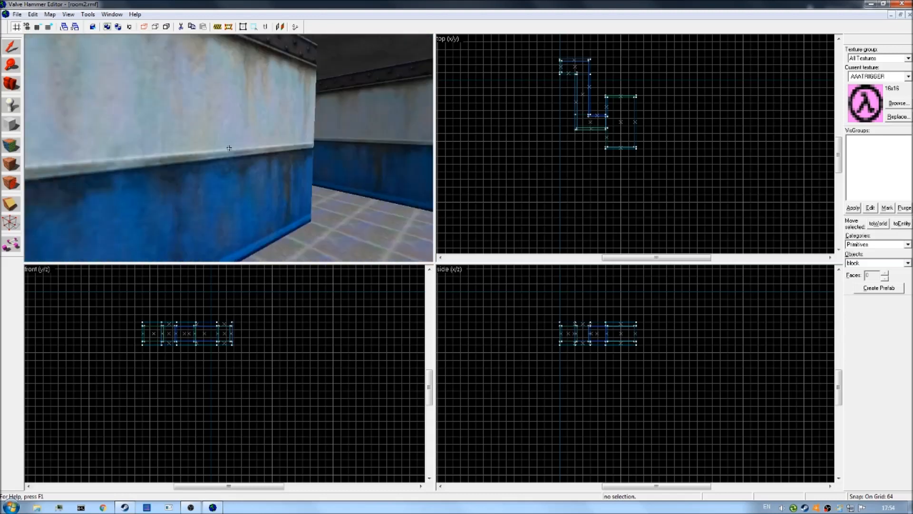
key("z")
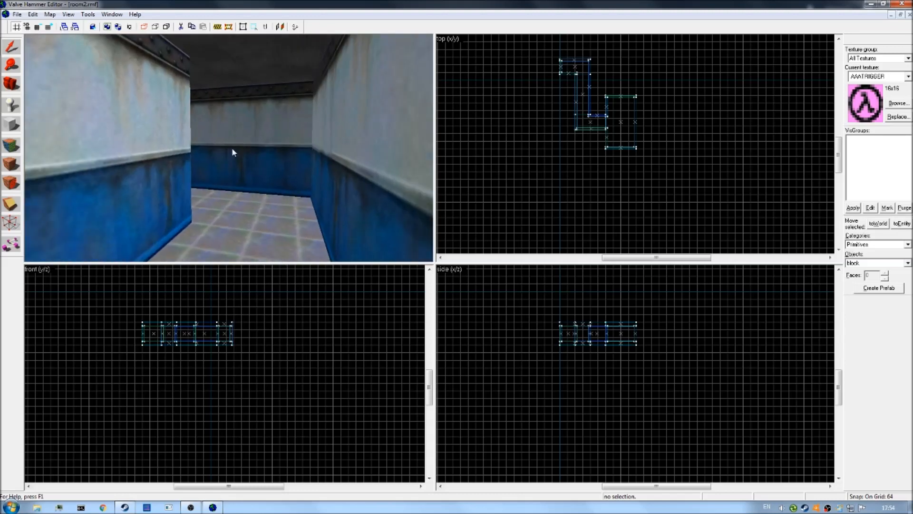
key("z")
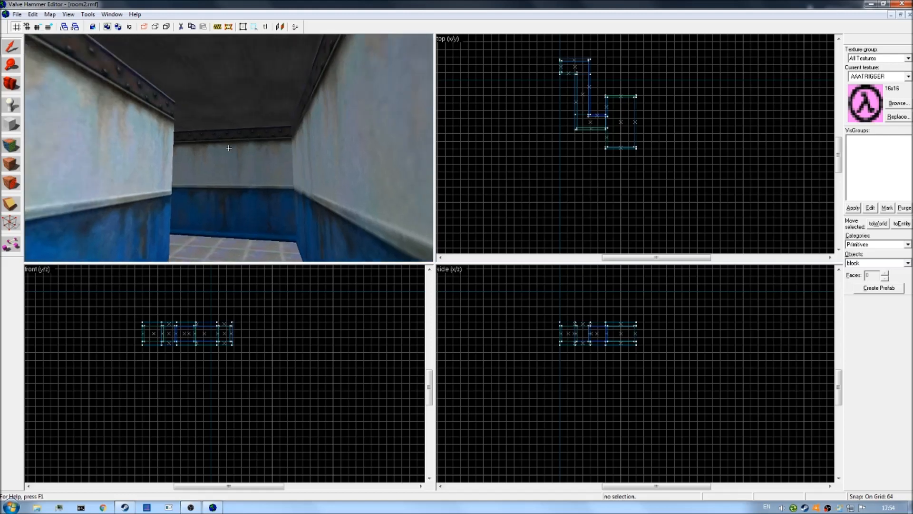
key("w")
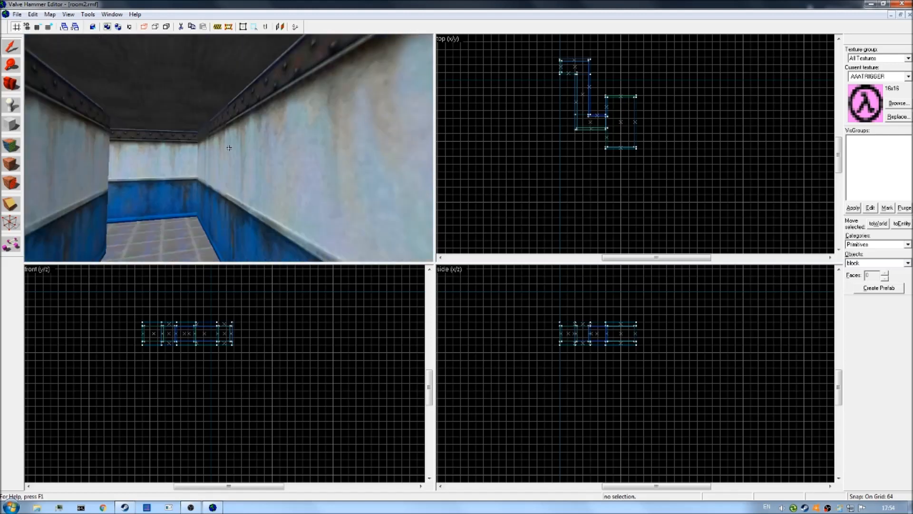
key("s")
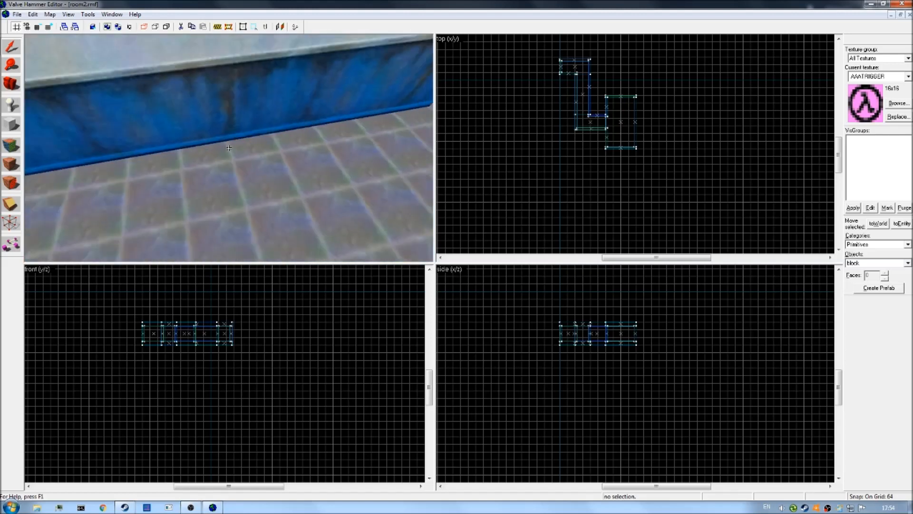
key("z")
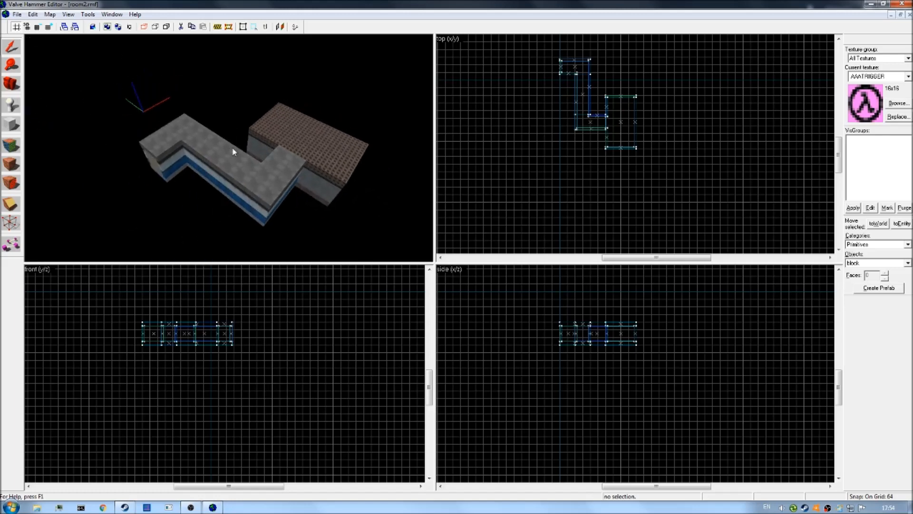
Step: Restore the map windows so both maps show, and copy all the zigzag corridor blocks of room2.rmf without the large room
left_click(900, 15)
left_click_drag(554, 65, 639, 128)
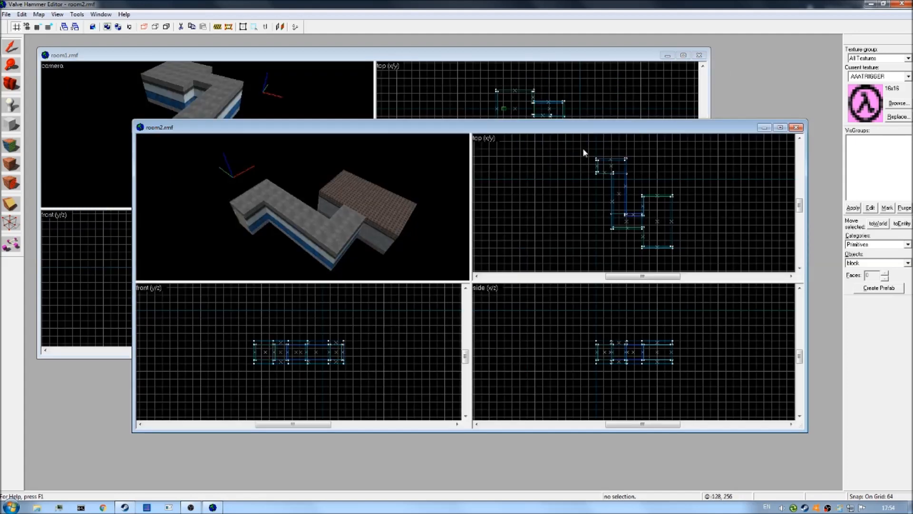
left_click_drag(589, 150, 638, 244)
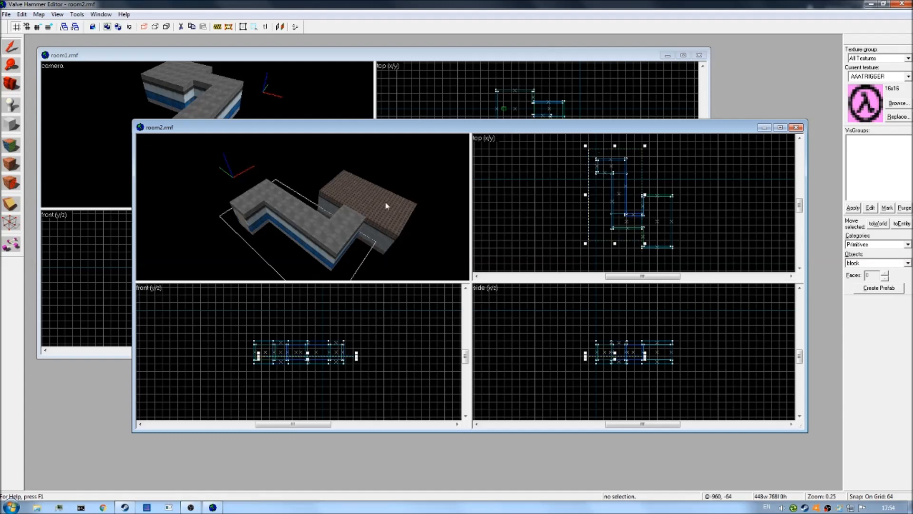
key("Return")
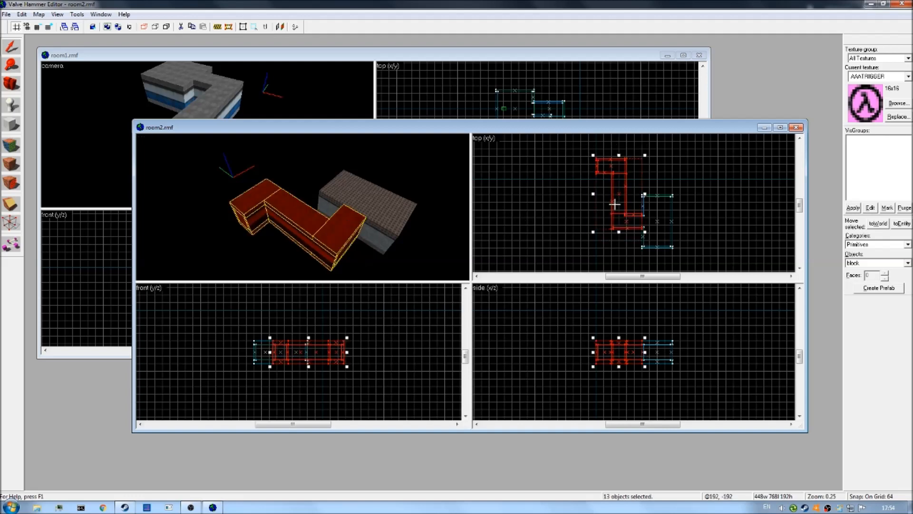
right_click(619, 203)
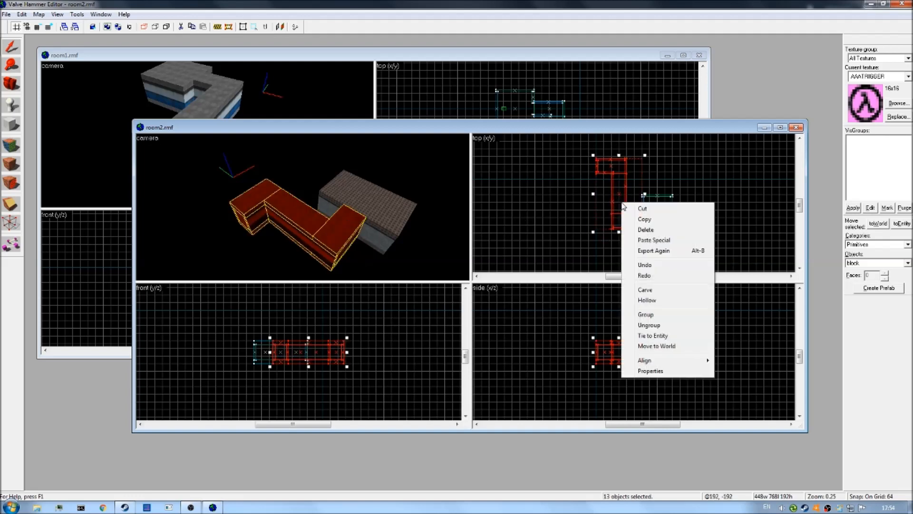
left_click(647, 219)
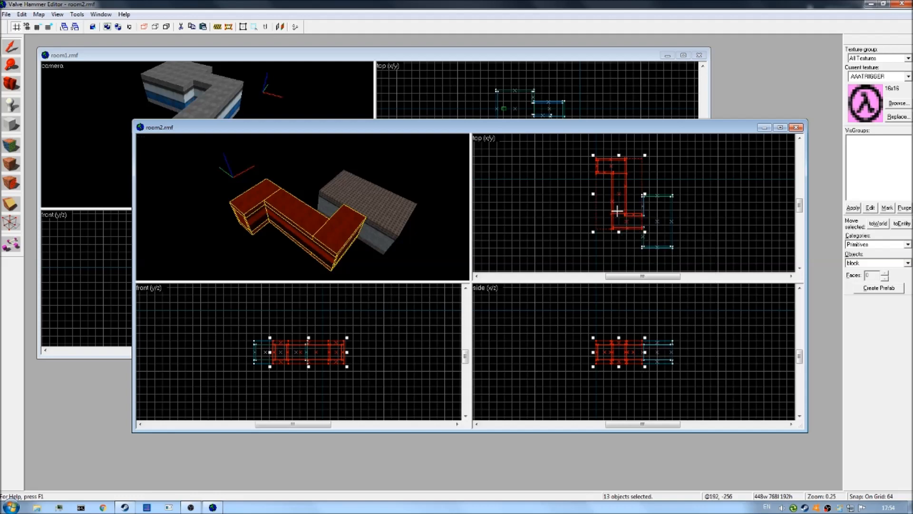
Step: Paste the copied corridor into room1.rmf and place it beside the existing corridor in the top view
left_click(510, 63)
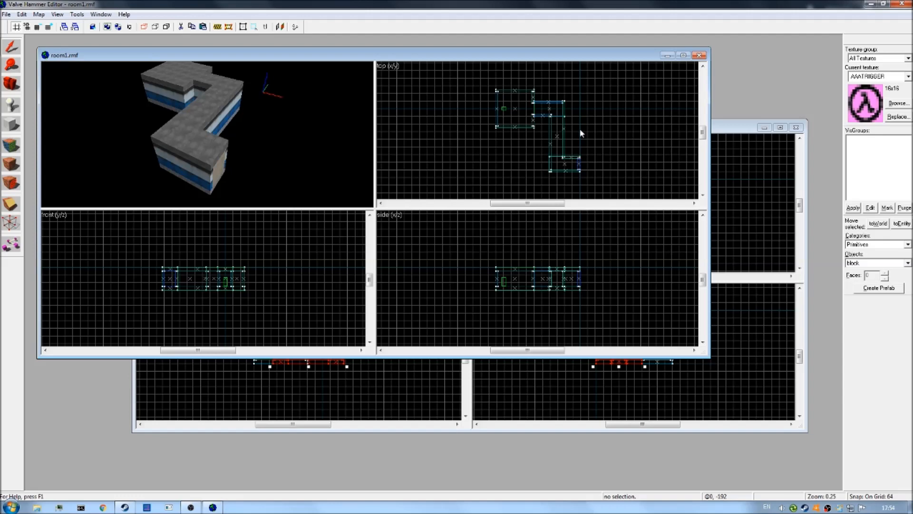
key("ctrl+v")
mouse_move(533, 135)
left_mouse_down()
mouse_move(601, 143)
mouse_move(564, 141)
mouse_move(632, 134)
left_mouse_up()
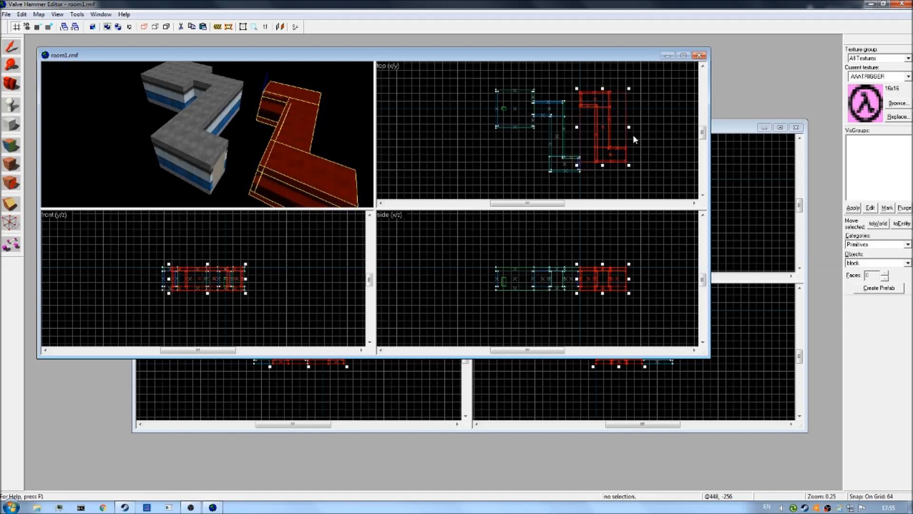
Step: Undo the corridor paste in room1.rmf and clear the corridor selection in room2.rmf
key("ctrl+z")
key("ctrl+z")
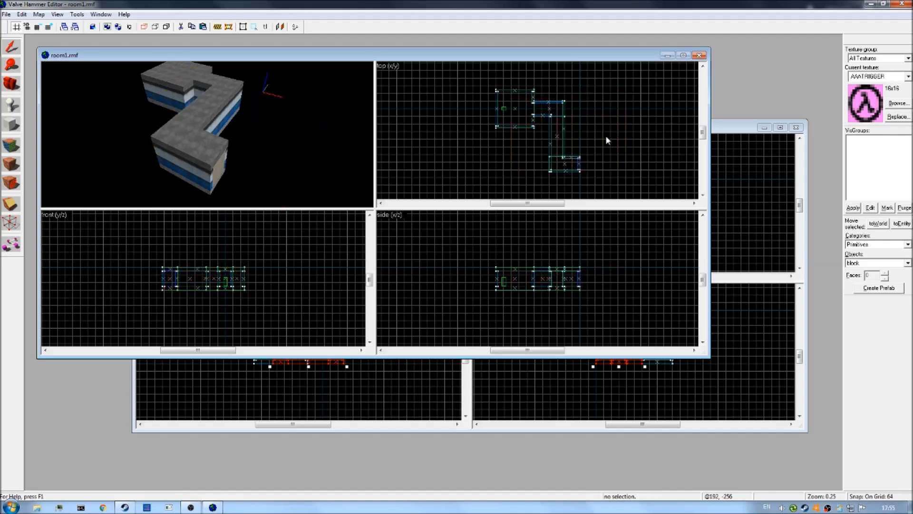
left_click(735, 135)
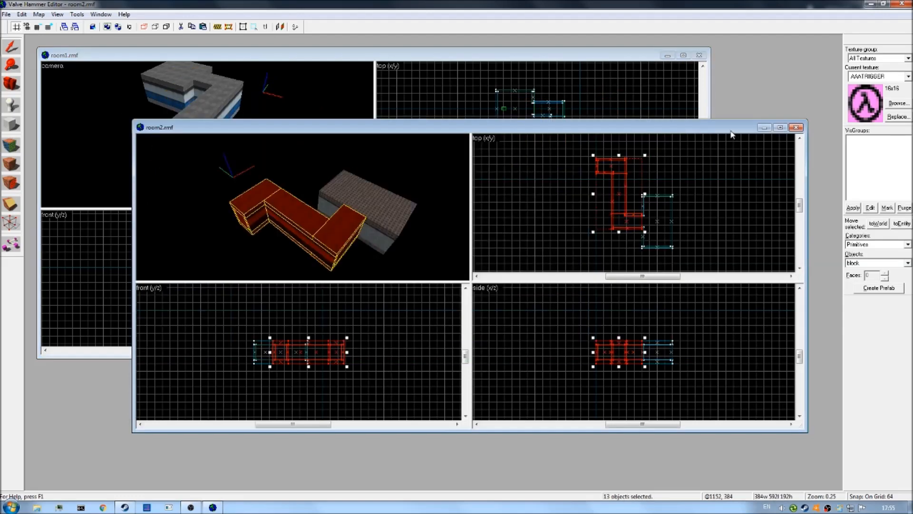
left_click(755, 199)
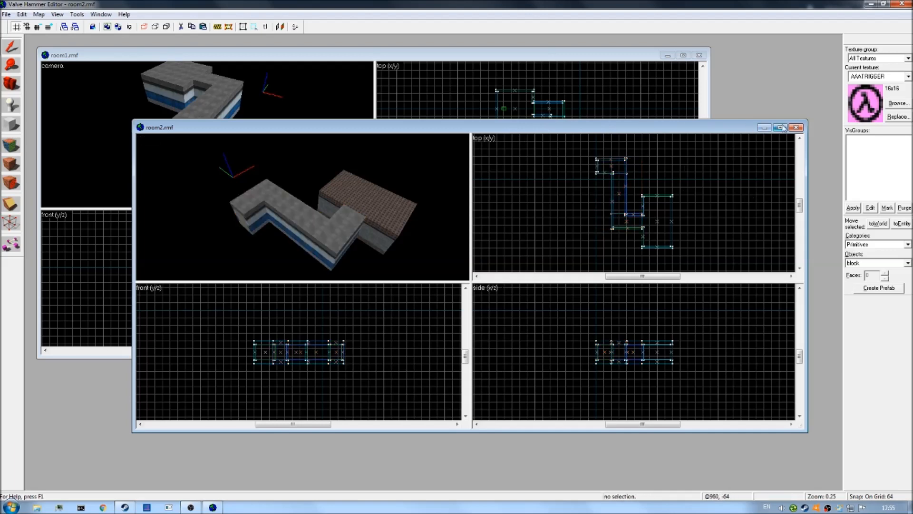
Step: Switch to room1.rmf, maximize its window, and view the corridor from outside in the camera view
left_click(475, 57)
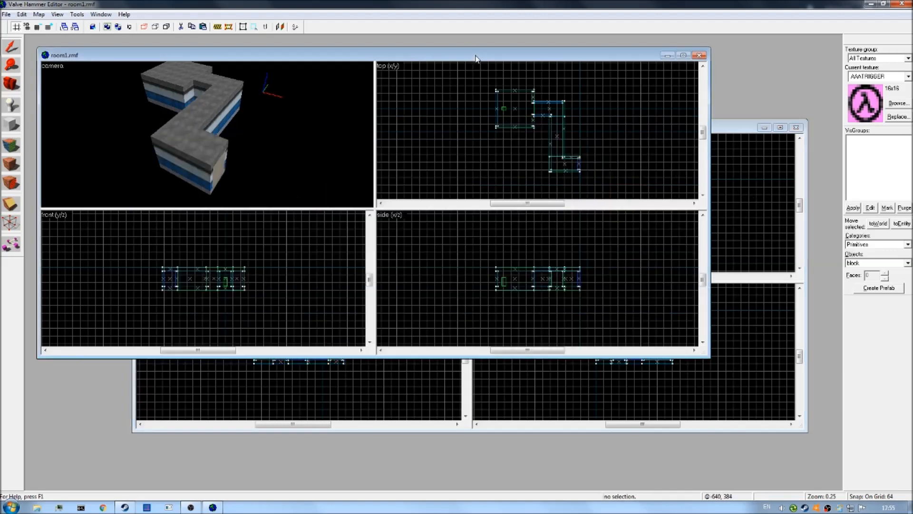
double_click(552, 60)
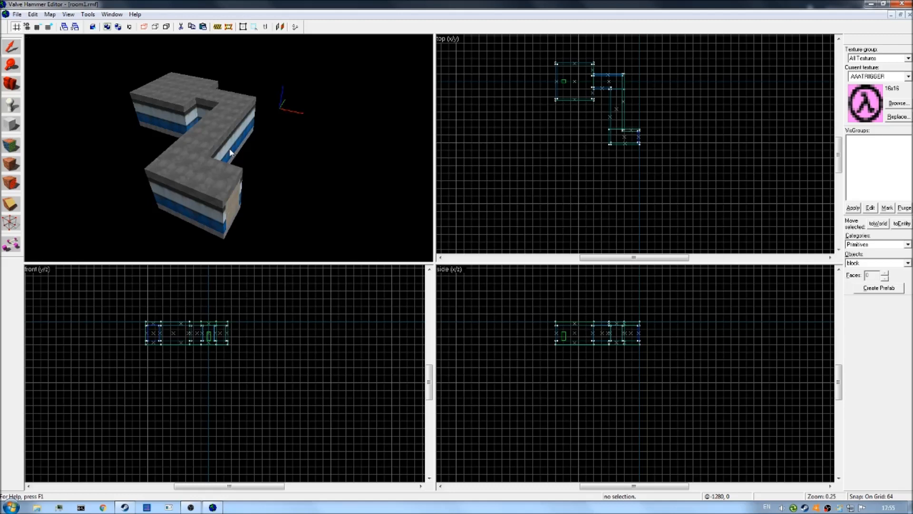
key("z")
key("w")
key("z")
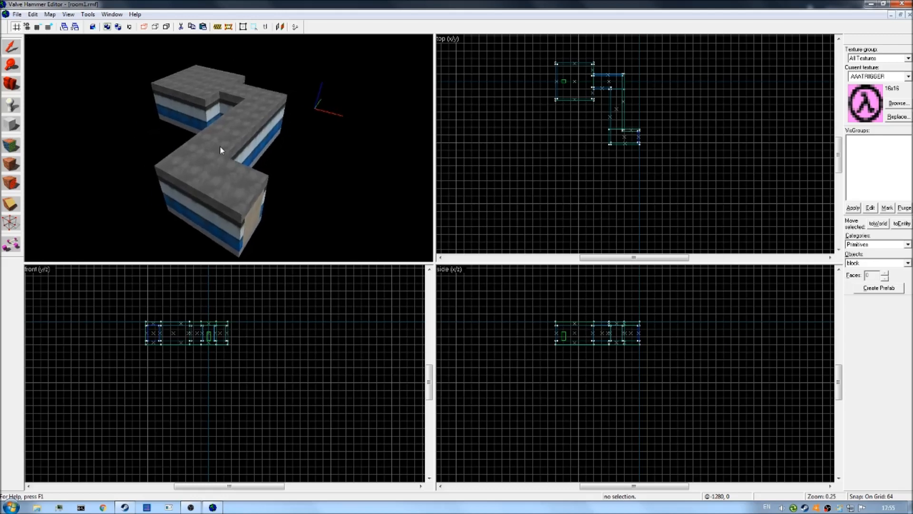
Step: Activate the Entity tool and choose info_landmark as the object to place
left_click(14, 110)
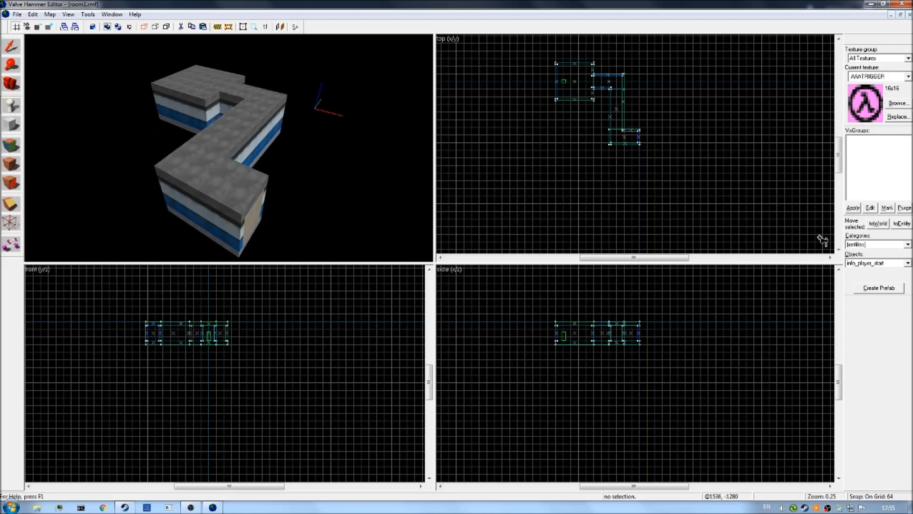
left_click(908, 263)
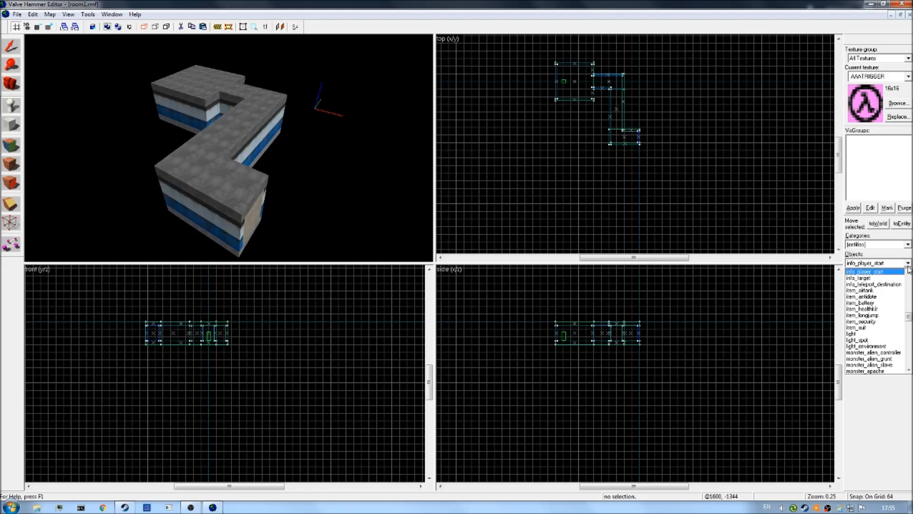
scroll(906, 319, "up", 4)
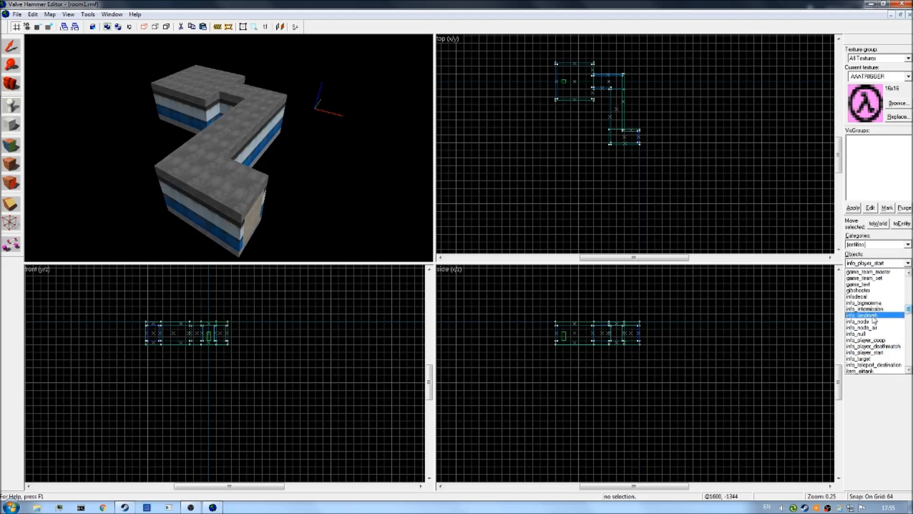
left_click(874, 316)
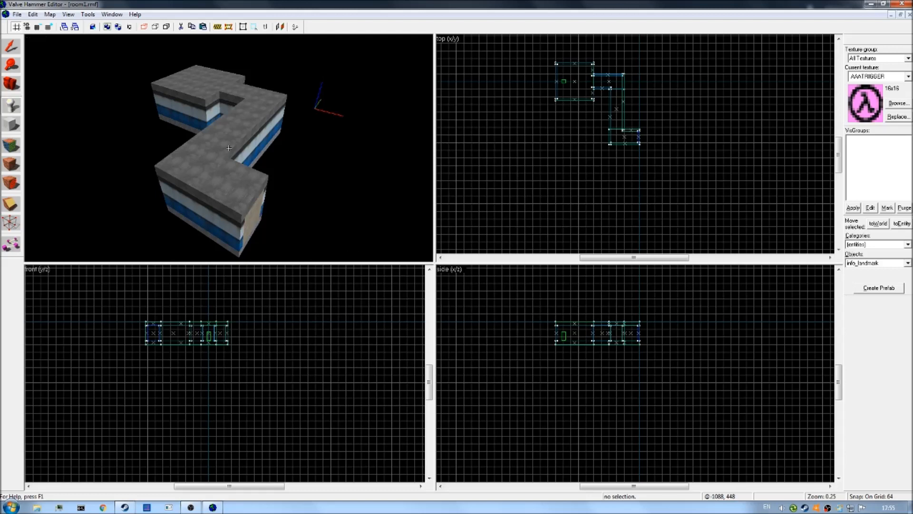
Step: Bring the camera inside the long middle corridor section and put the landmark's placement marker there in the top view
key("z")
key("w")
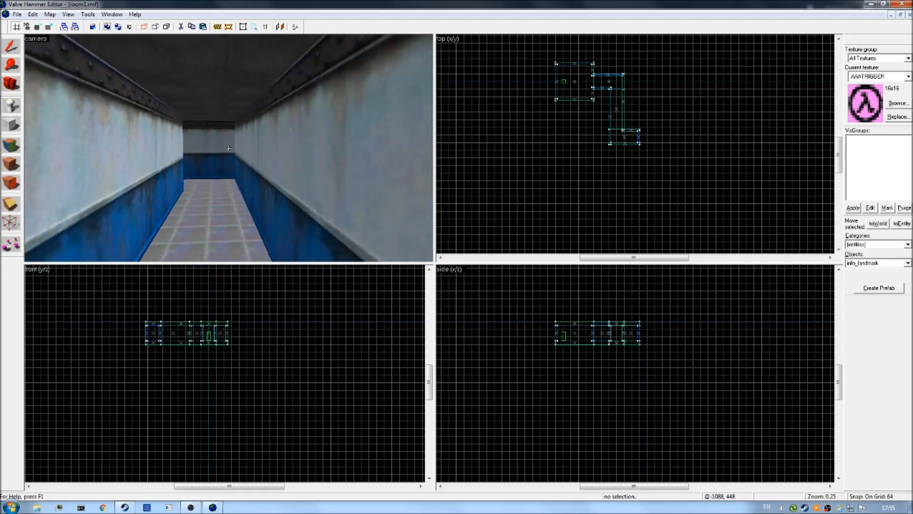
key("w")
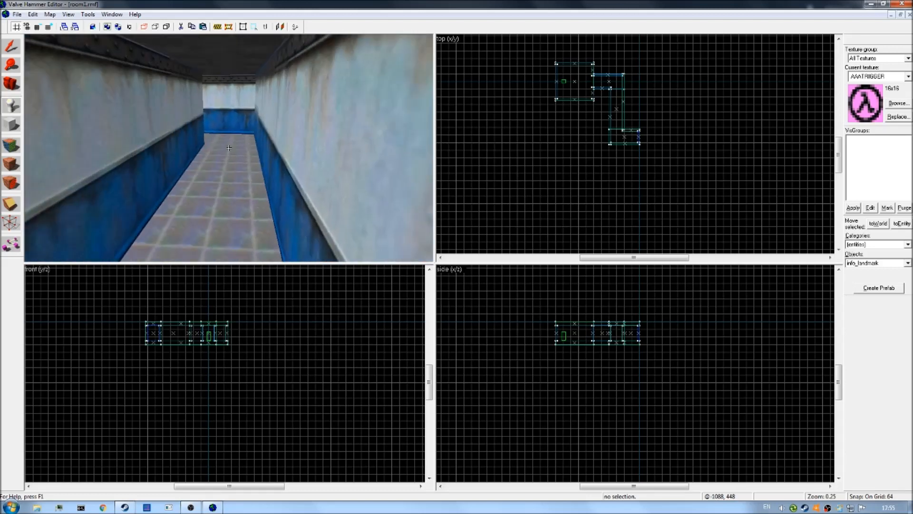
key("z")
left_click(231, 161)
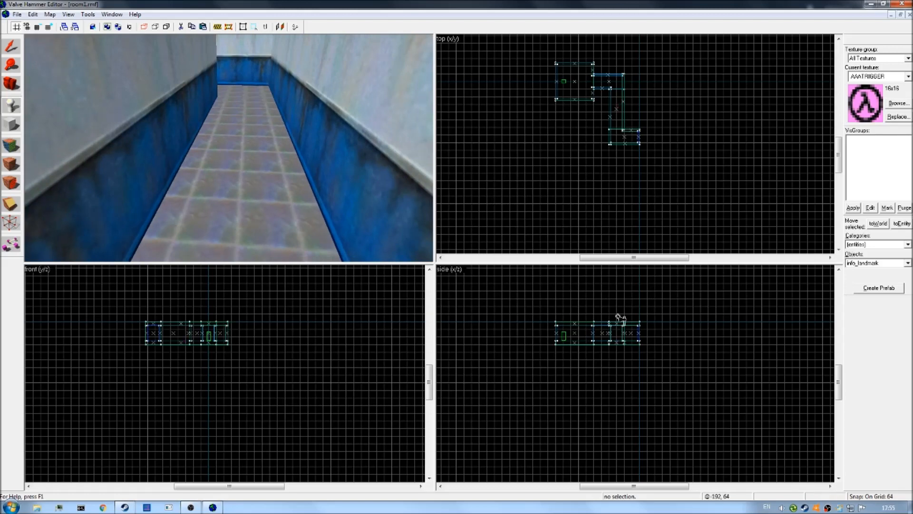
scroll(610, 333, "up", 3)
scroll(615, 122, "up", 4)
left_click(622, 120)
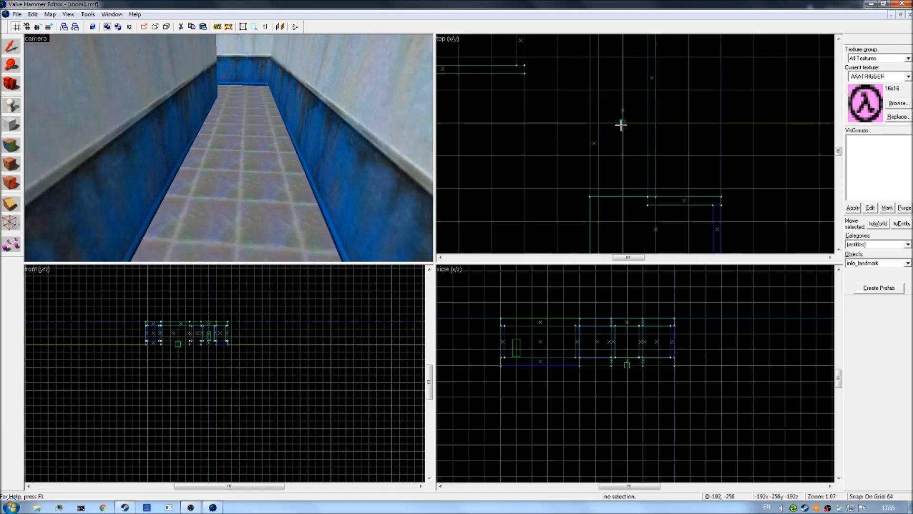
Step: Reduce the grid size to 8 and shift the placement marker to x -192, y -232 in the top view
scroll(622, 124, "up", 1)
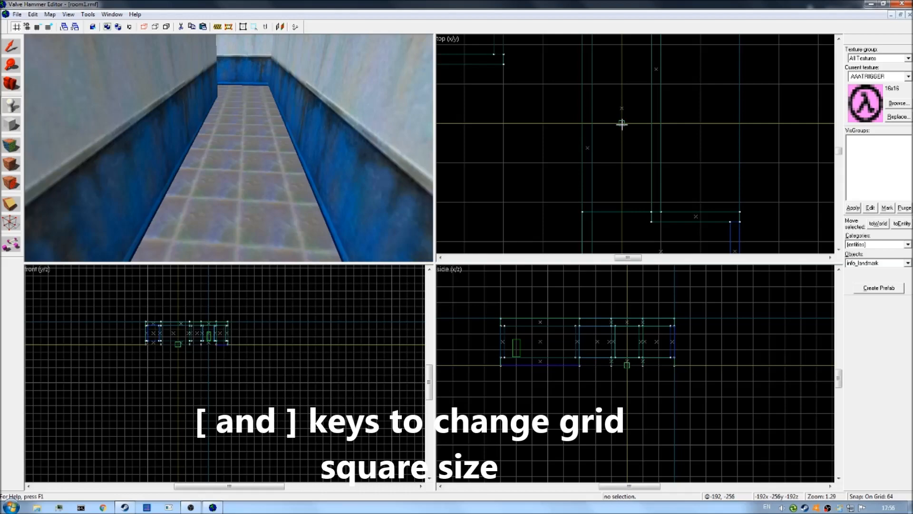
key("bracketleft")
key("bracketleft")
key("bracketleft")
scroll(621, 124, "up", 3)
scroll(619, 128, "up", 1)
left_click_drag(611, 122, 609, 101)
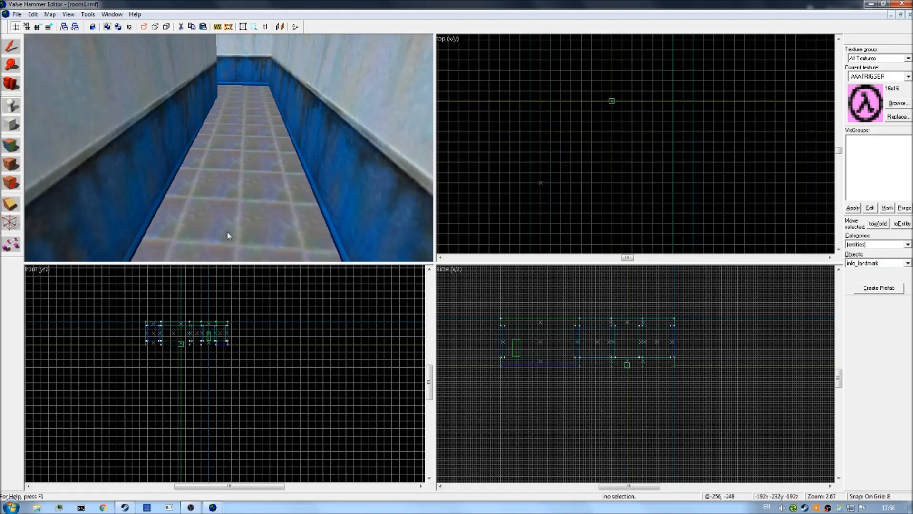
Step: Raise the placement marker to z -96, halfway up the corridor, in the front view
scroll(177, 327, "up", 5)
left_click_drag(169, 374, 169, 327)
scroll(617, 331, "up", 4)
key("z")
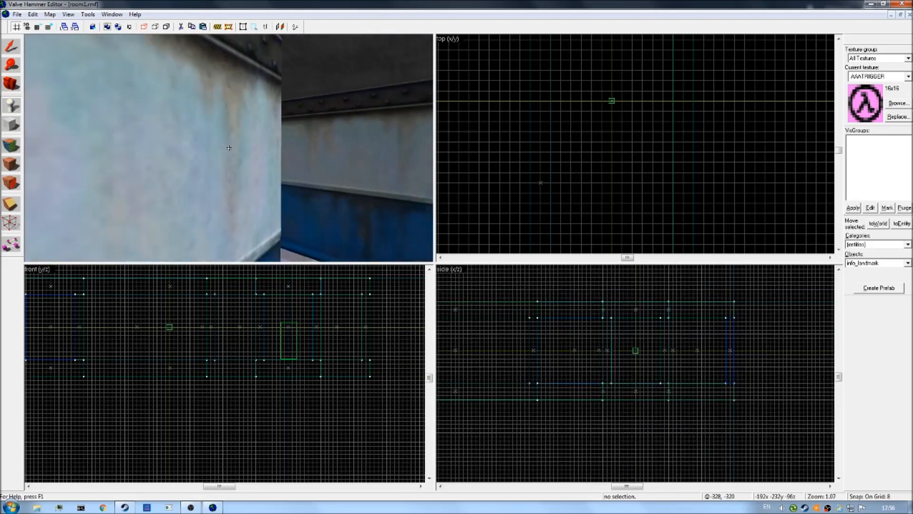
key("s")
key("z")
scroll(617, 87, "down", 6)
scroll(613, 143, "up", 3)
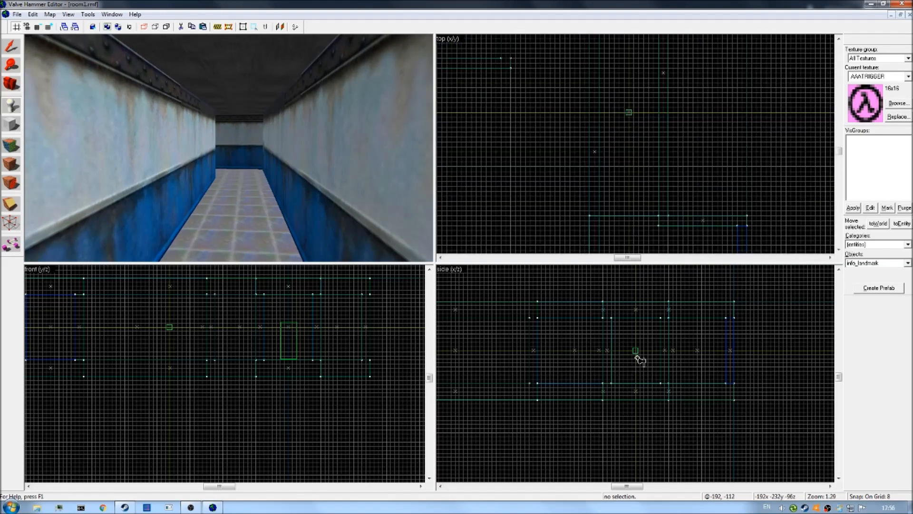
Step: Create the info_landmark entity at the marker and check its position in the corridor with the camera
right_click(638, 349)
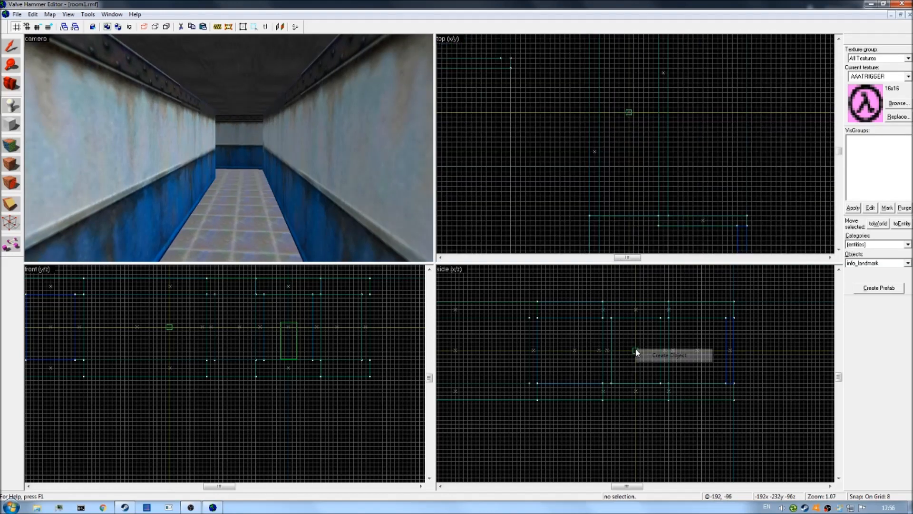
left_click(655, 355)
key("z")
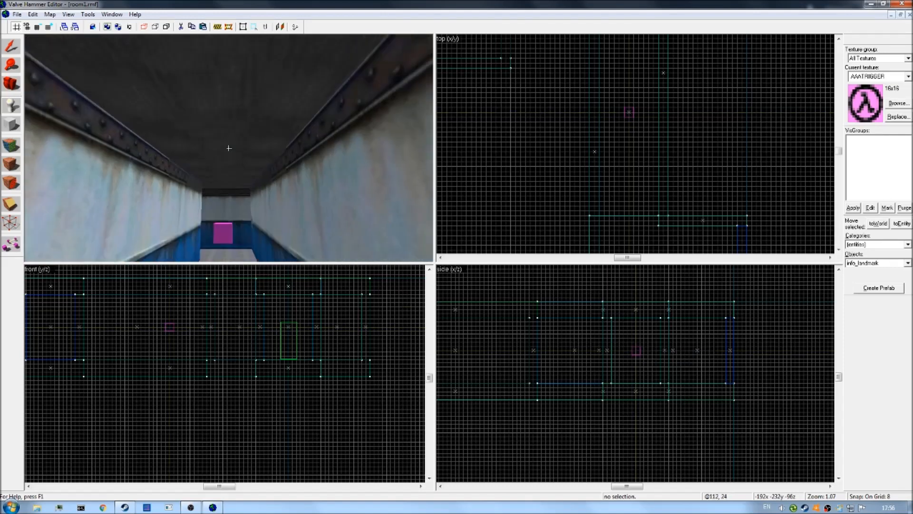
key("w")
key("s")
key("w")
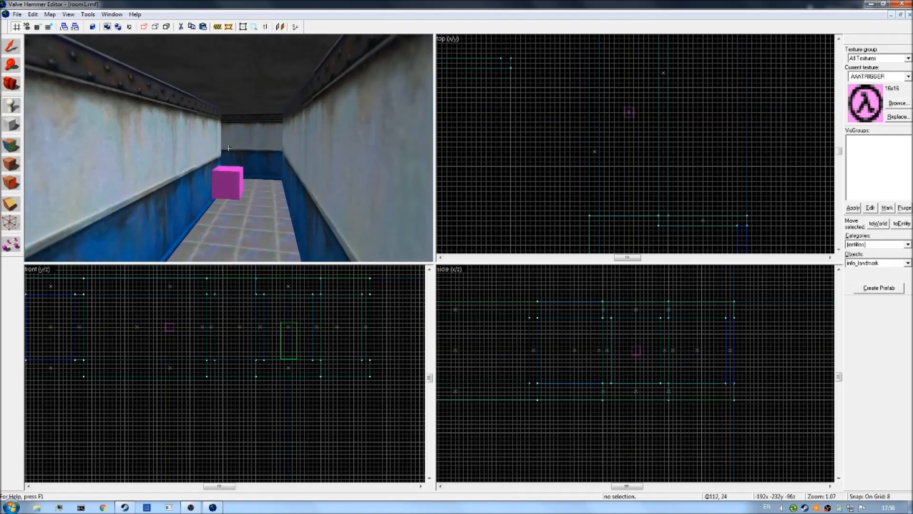
key("s")
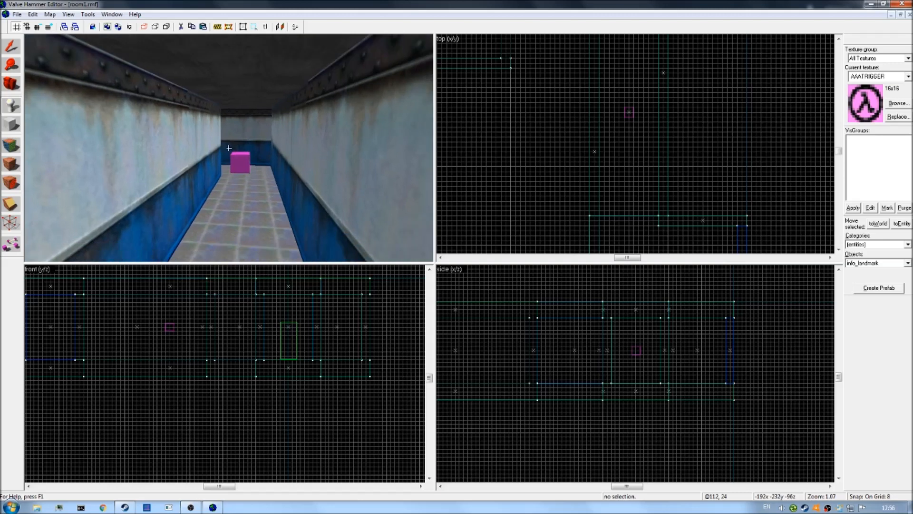
key("z")
Step: Select the new info_landmark, name it corridor_landmark in its properties, and clear the selection
left_click(10, 48)
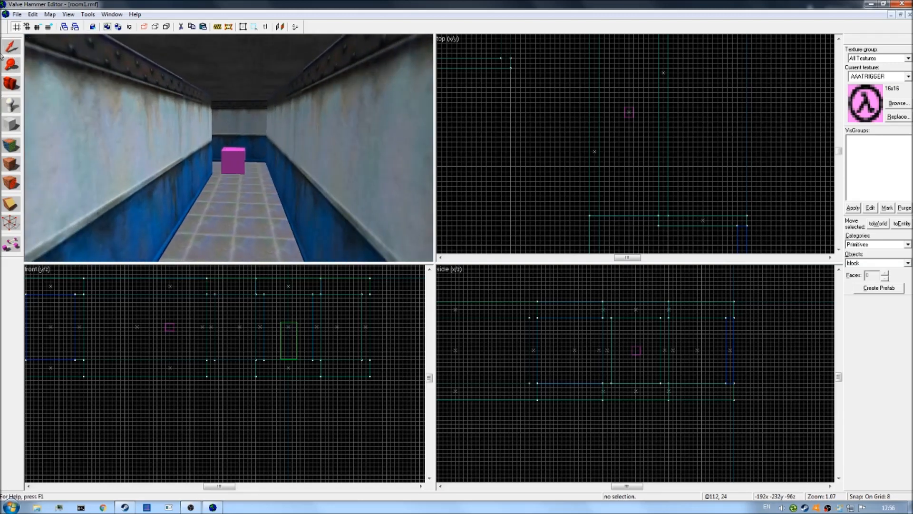
left_click(238, 162)
key("z")
key("w")
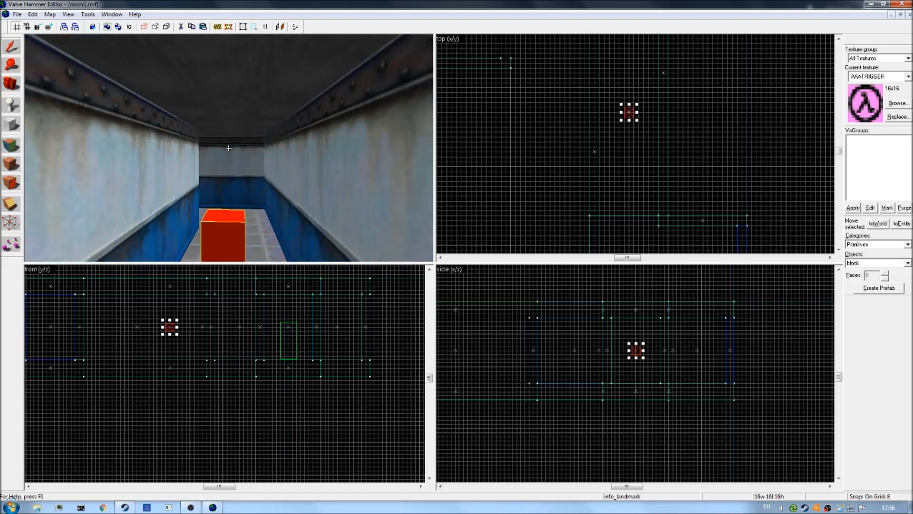
key("z")
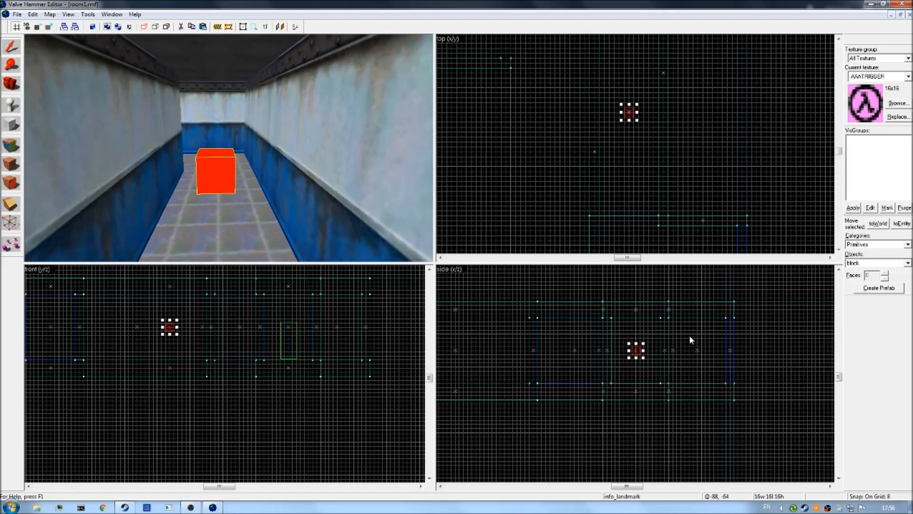
right_click(637, 350)
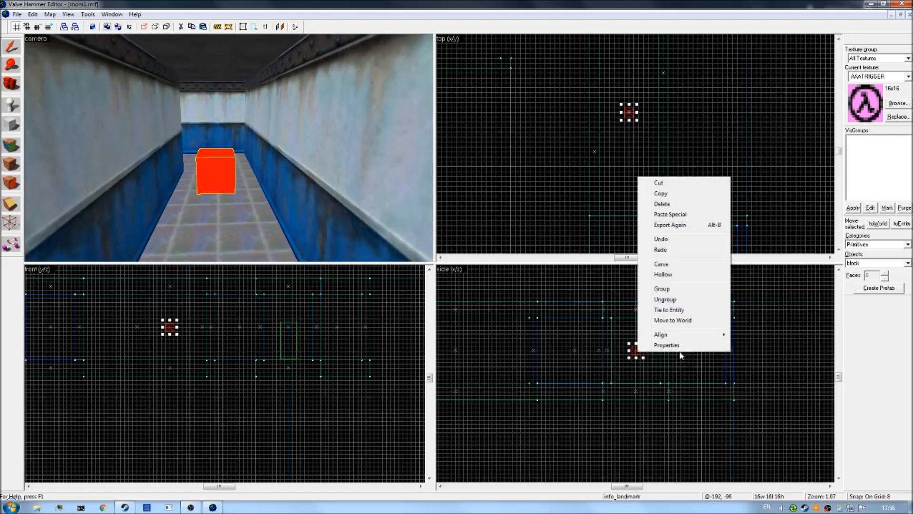
left_click(675, 343)
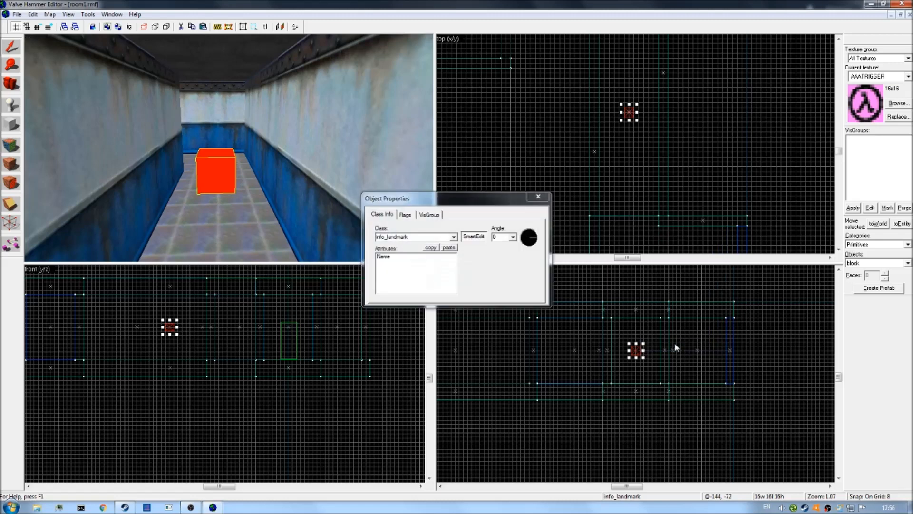
left_click(417, 257)
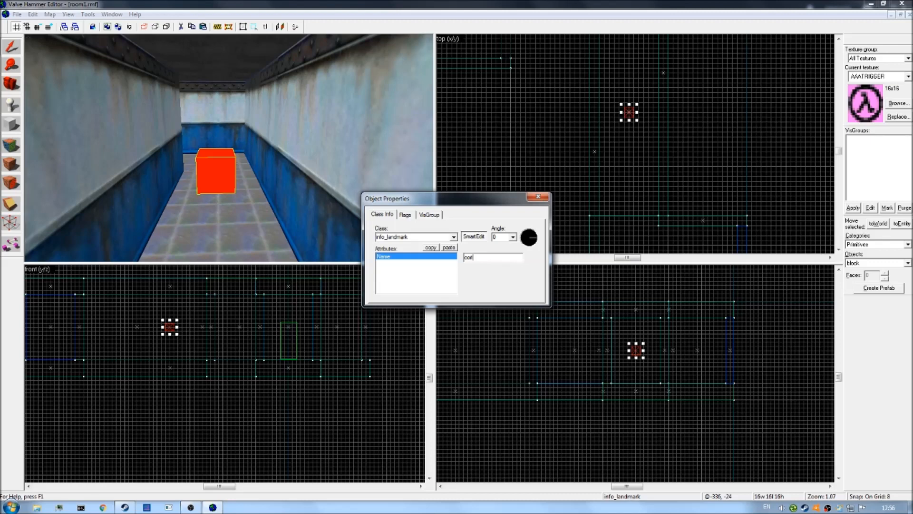
type("ridor_landmark")
left_click_drag(505, 257, 483, 257)
left_click(512, 258)
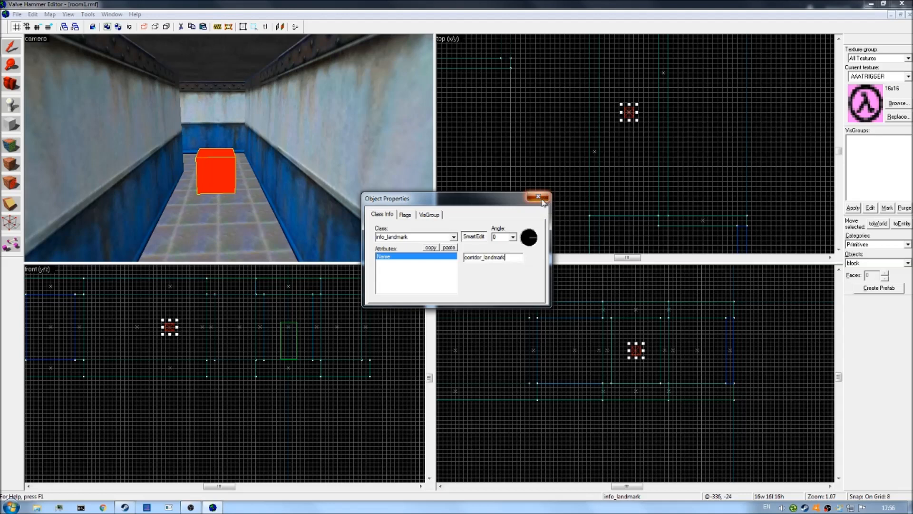
left_click(541, 198)
key("Escape")
Step: Move the camera through room1's corridor and start room and back, examining the landmark's placement from several angles
key("z")
key("s")
key("z")
key("z")
key("w")
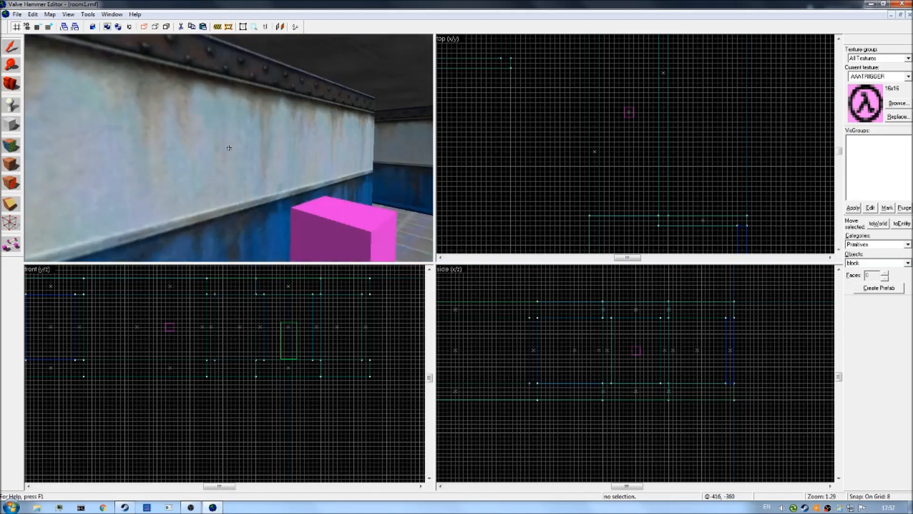
key("w")
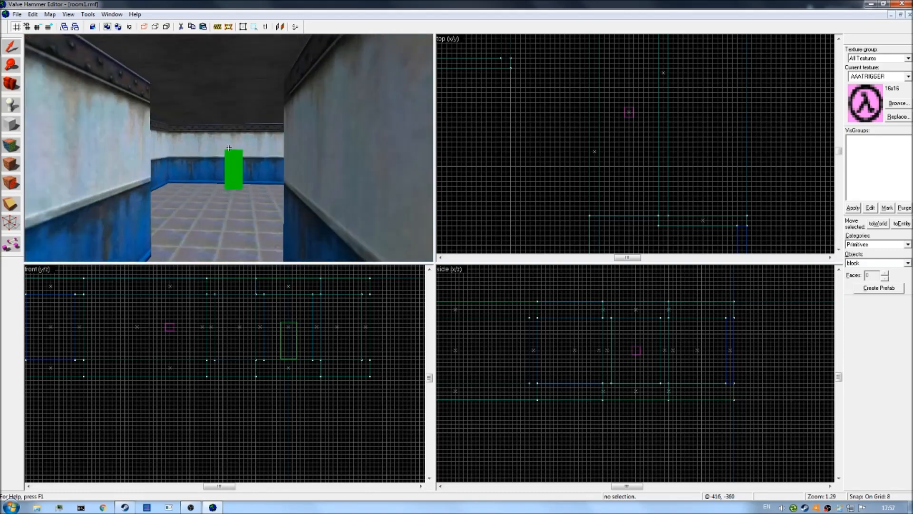
key("w")
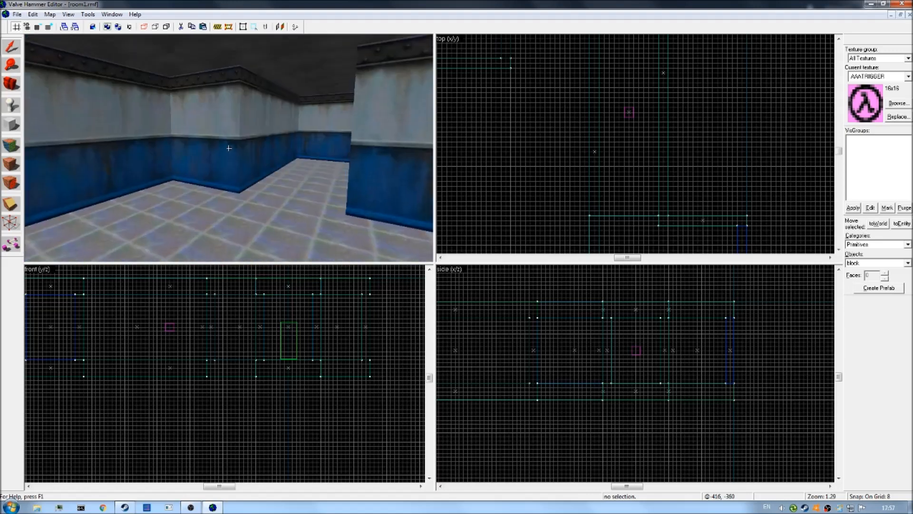
key("w")
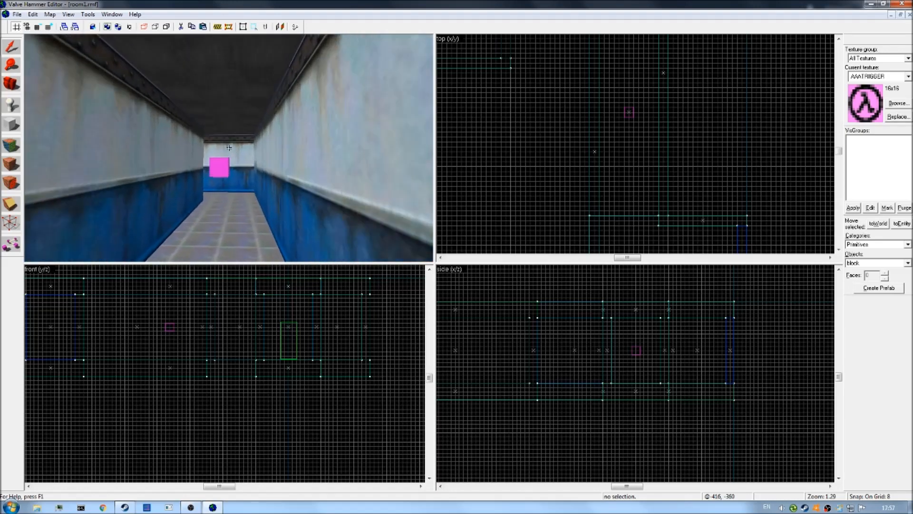
key("w")
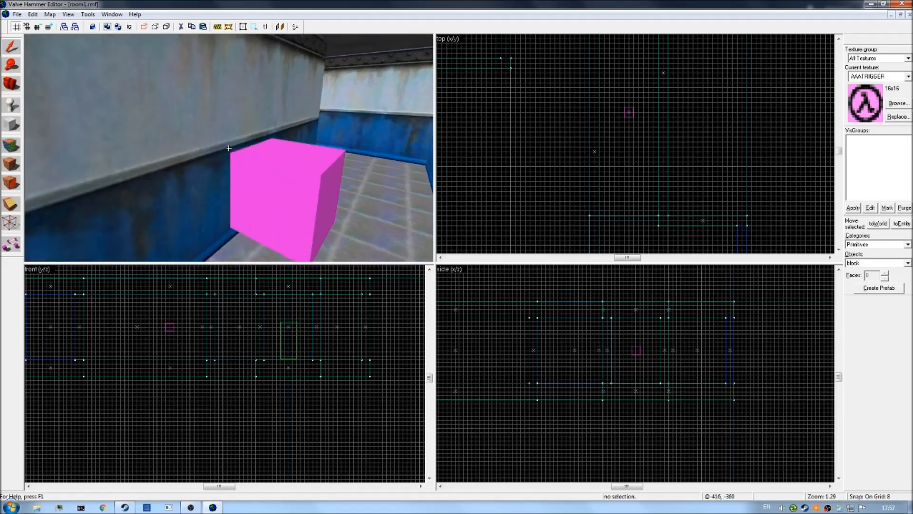
key("s")
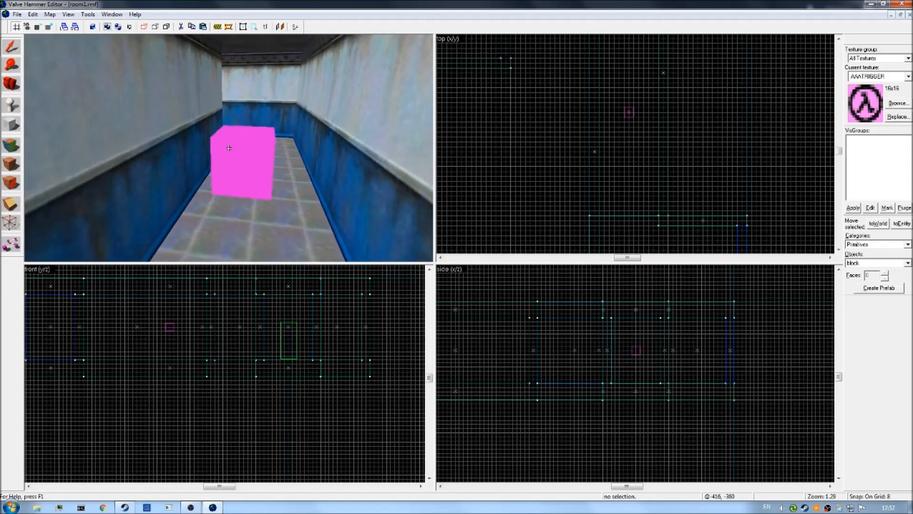
key("w")
key("s")
key("w")
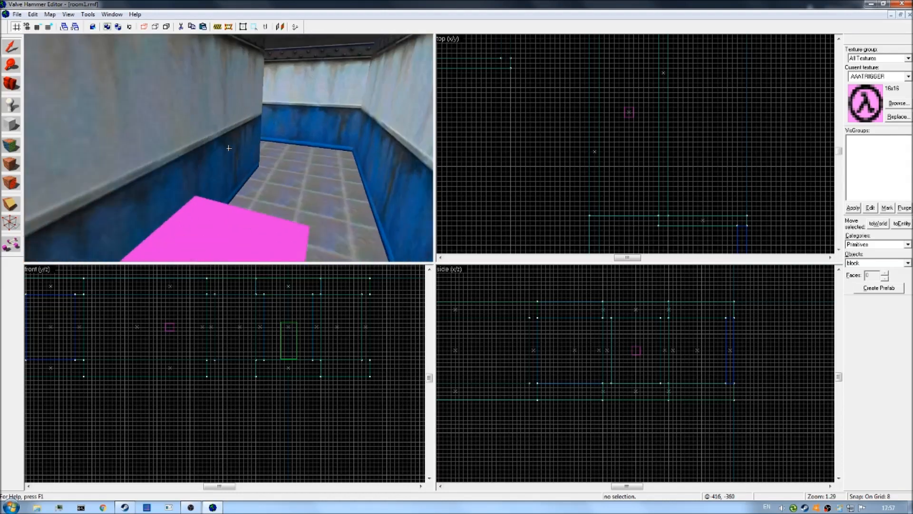
key("s")
key("w")
key("s")
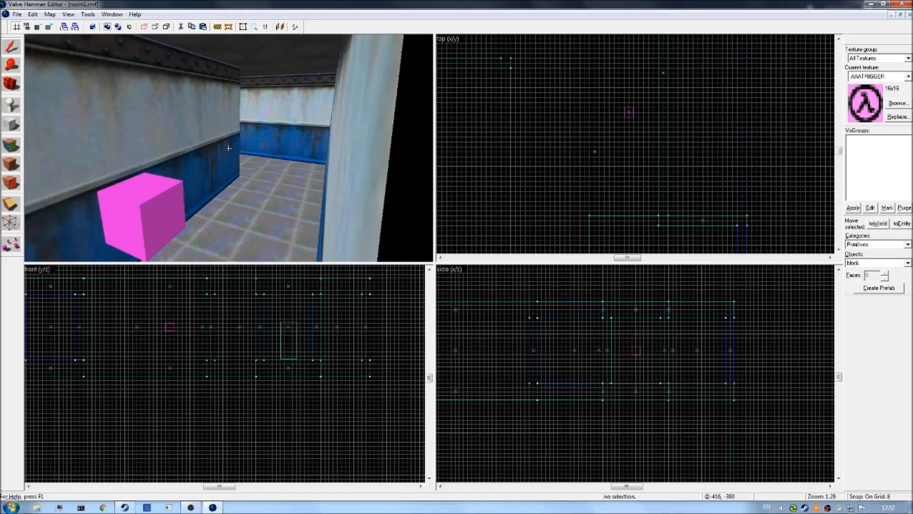
key("s")
key("w")
key("s")
key("z")
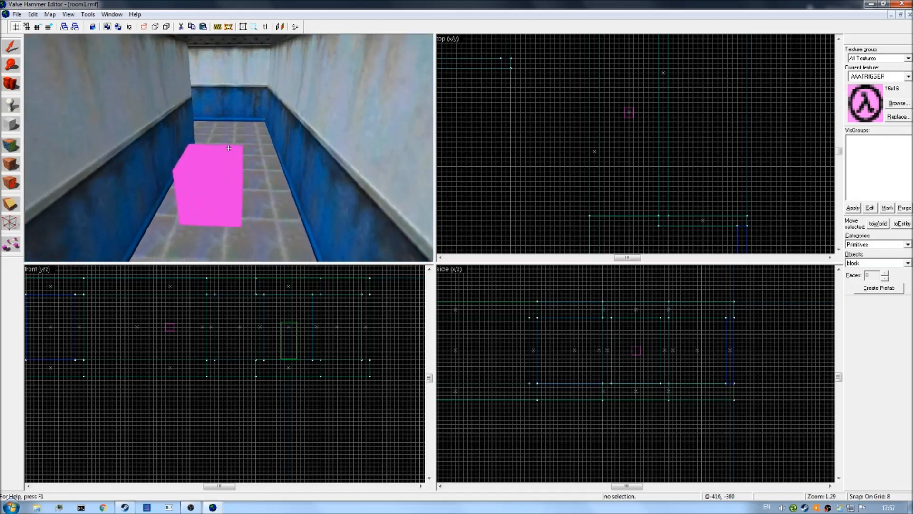
Step: Activate the Block tool and choose the AAATRIGGER texture from the texture browser
scroll(618, 117, "up", 1)
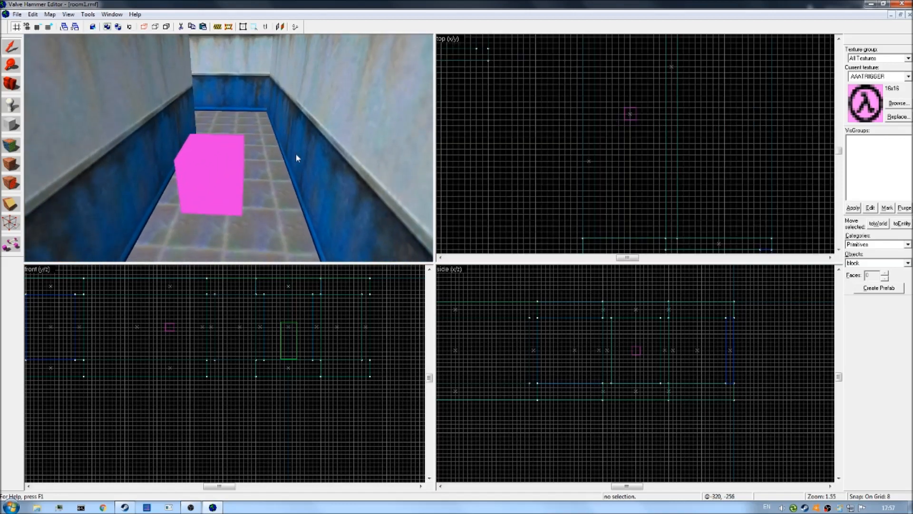
left_click(11, 126)
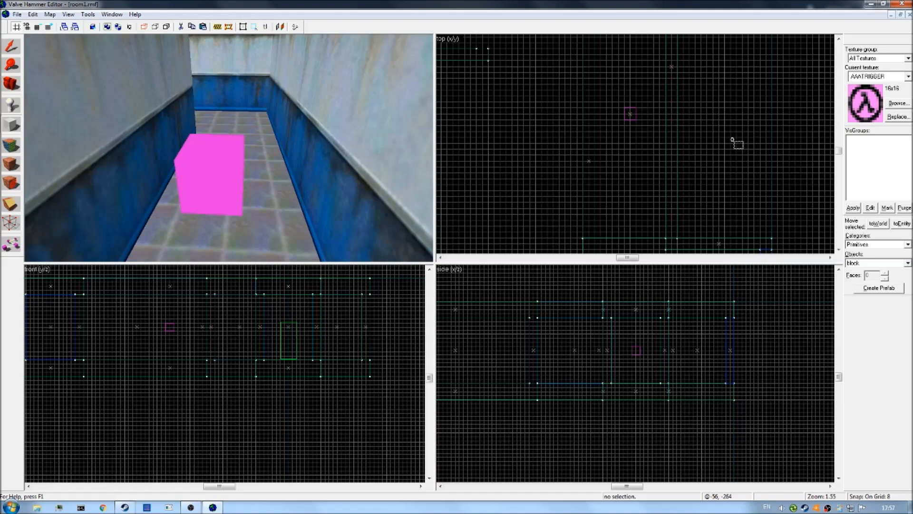
left_click(899, 103)
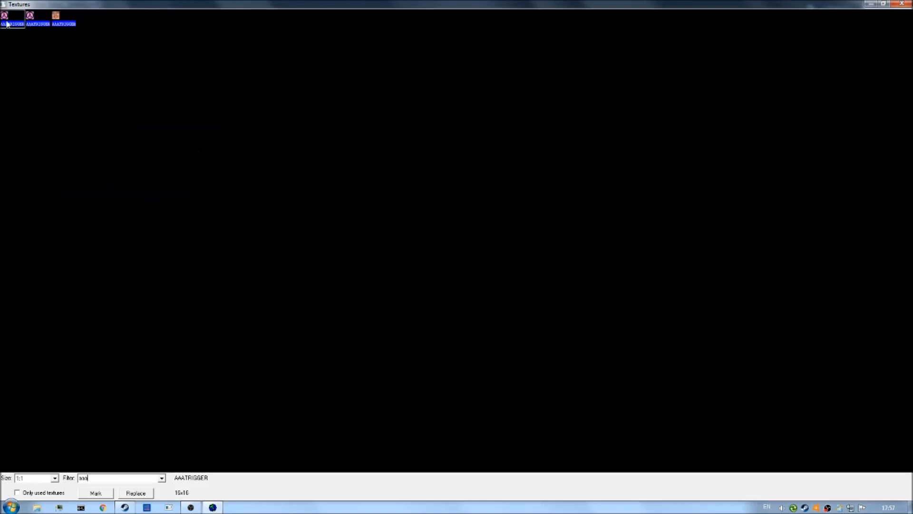
double_click(8, 21)
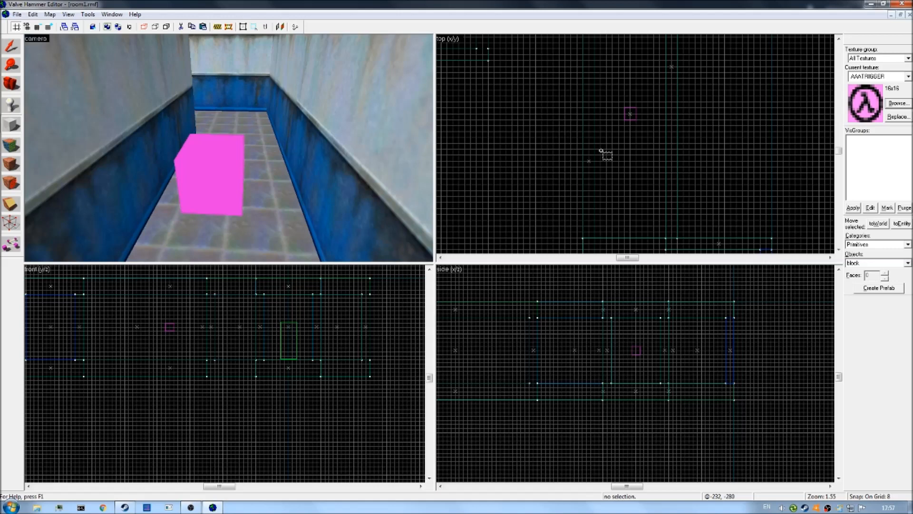
Step: Outline a block across the corridor beside the landmark, 96 wide, 16 long and 128 high, spanning floor to ceiling
scroll(602, 138, "down", 1)
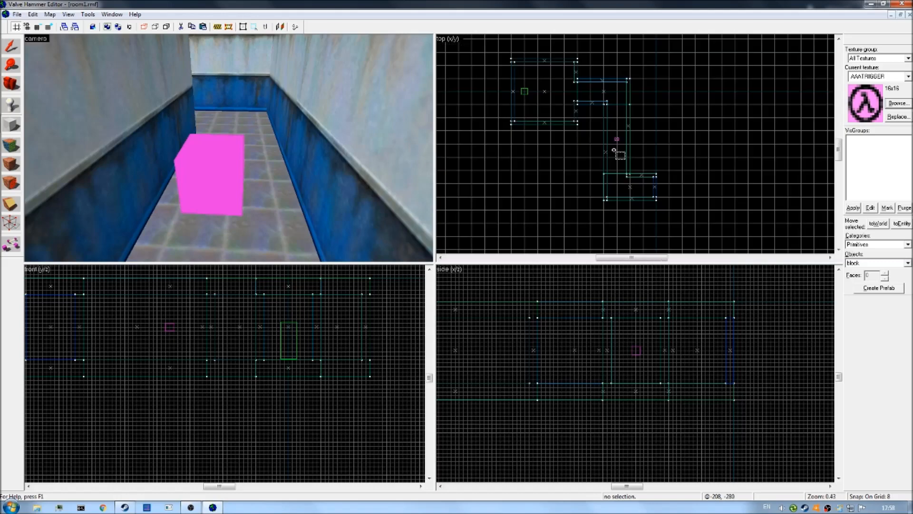
left_click_drag(585, 152, 649, 167)
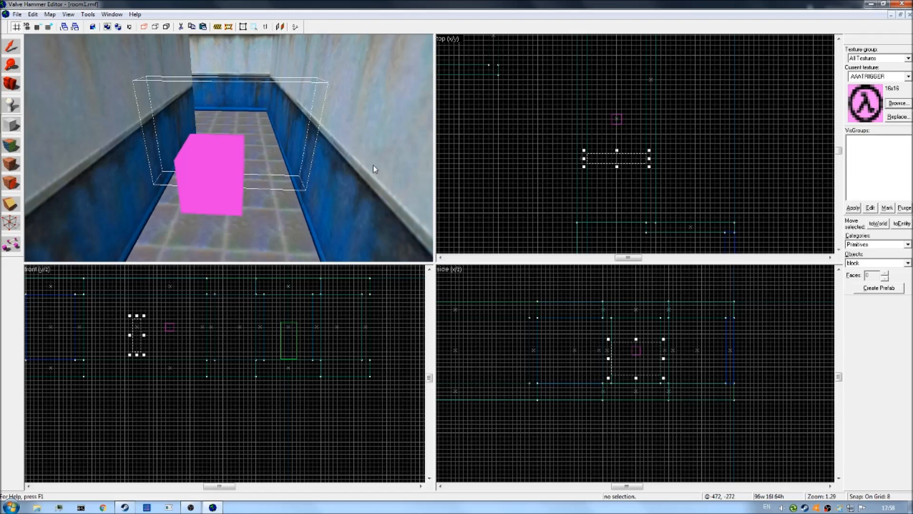
scroll(658, 382, "up", 3)
left_click_drag(622, 379, 622, 395)
mouse_move(621, 307)
left_mouse_down()
mouse_move(621, 269)
mouse_move(620, 301)
left_mouse_up()
Step: Create the AAATRIGGER block from the outline and check with the camera how it closes off the corridor
key("z")
key("s")
key("a")
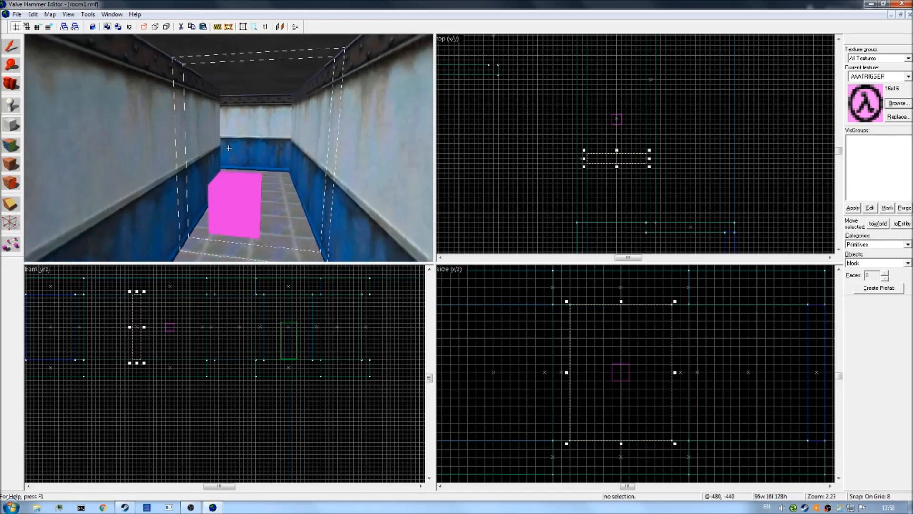
key("s")
key("z")
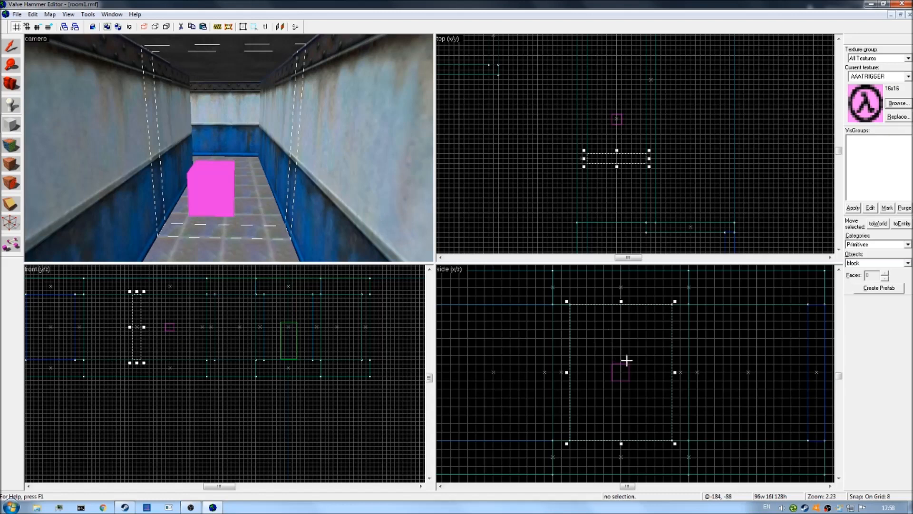
right_click(635, 363)
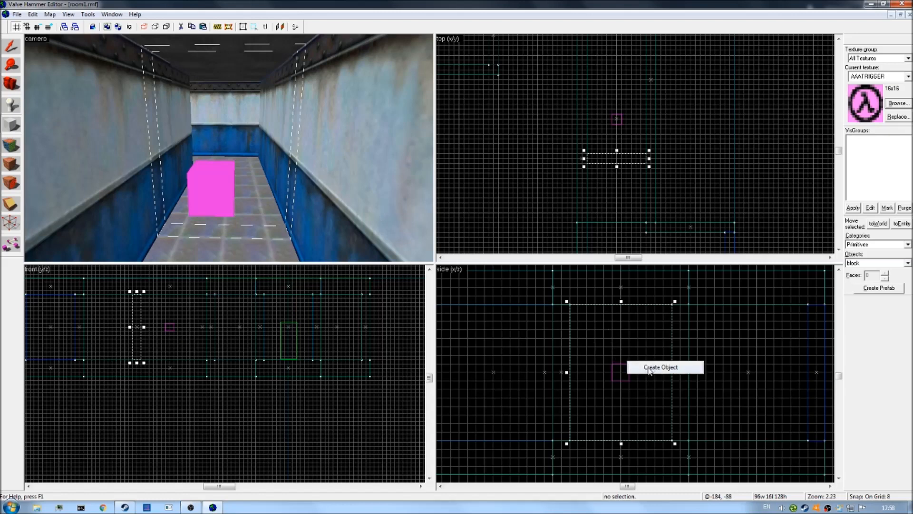
left_click(654, 370)
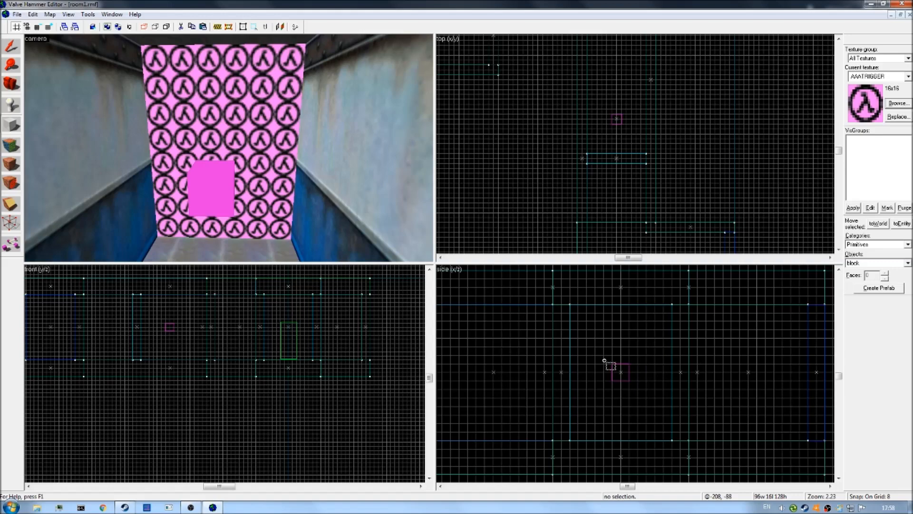
key("z")
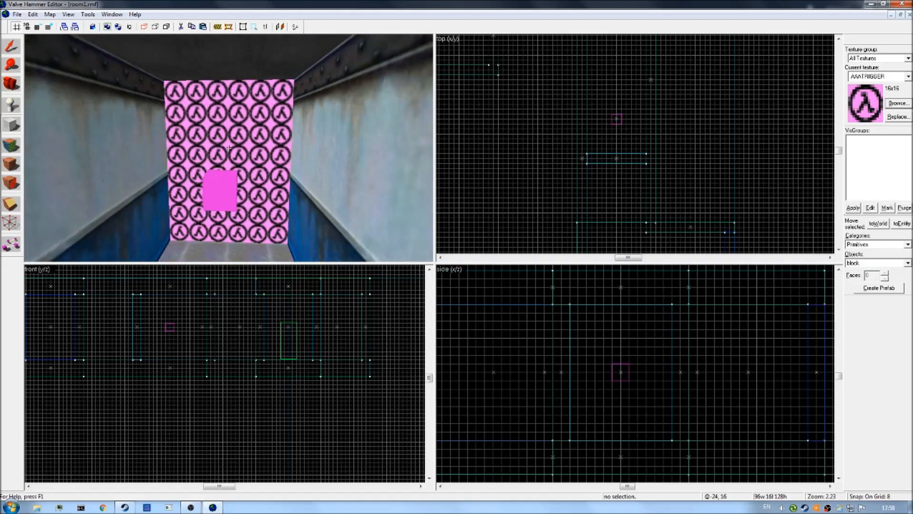
key("w")
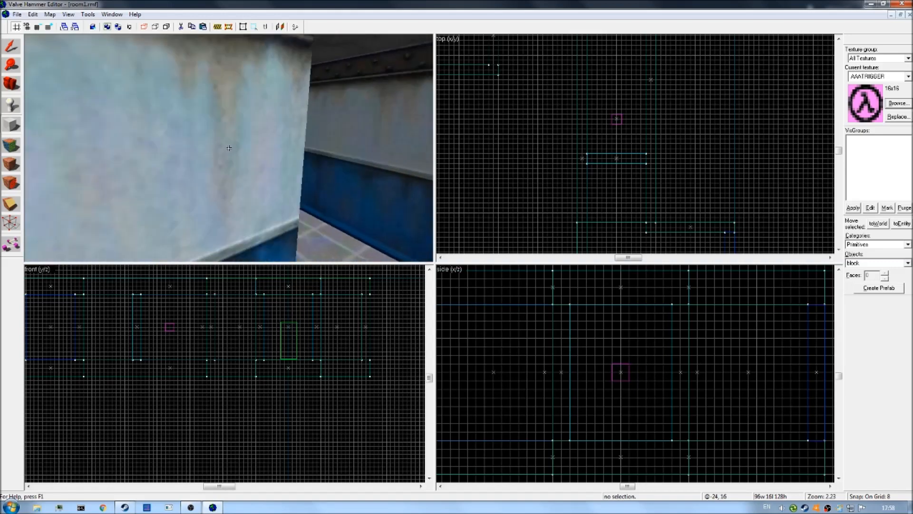
key("w")
key("z")
Step: Select the AAATRIGGER block, turn it into a brush entity and set its class to trigger_changelevel
left_click(10, 47)
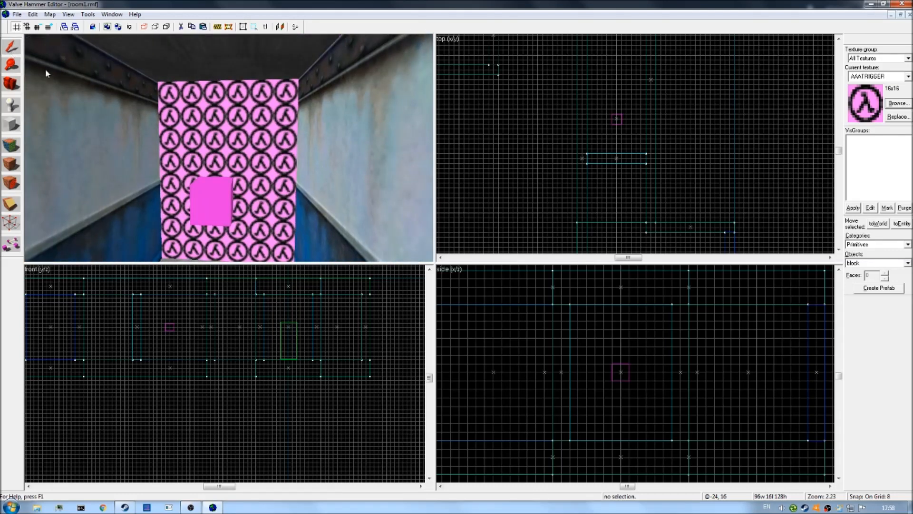
left_click(220, 161)
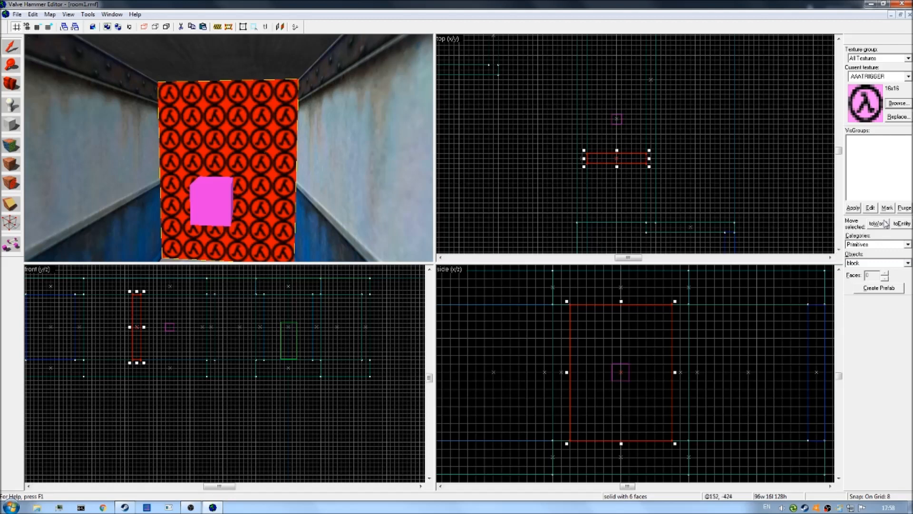
left_click(902, 226)
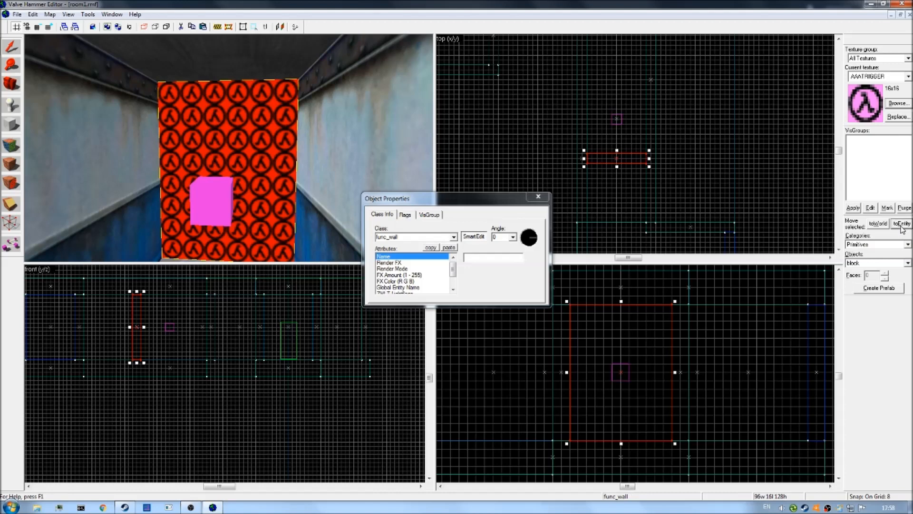
left_click_drag(489, 204, 482, 202)
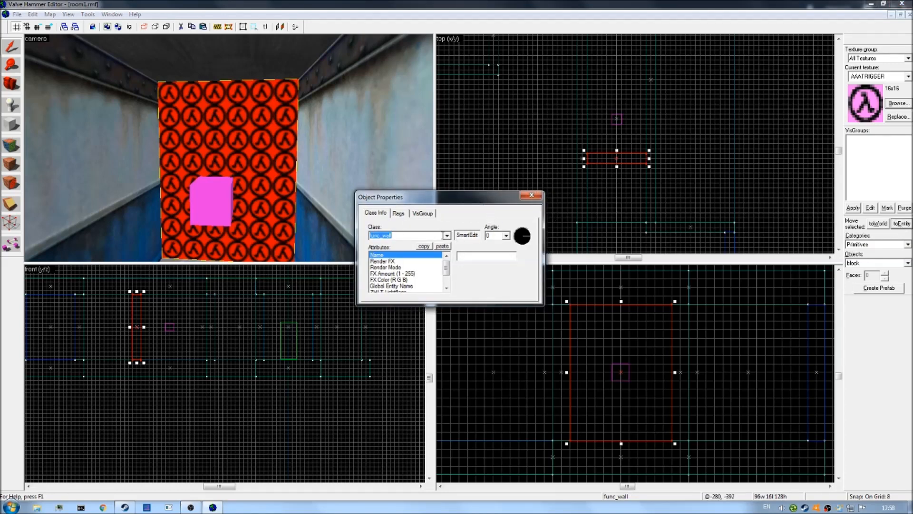
left_click(447, 236)
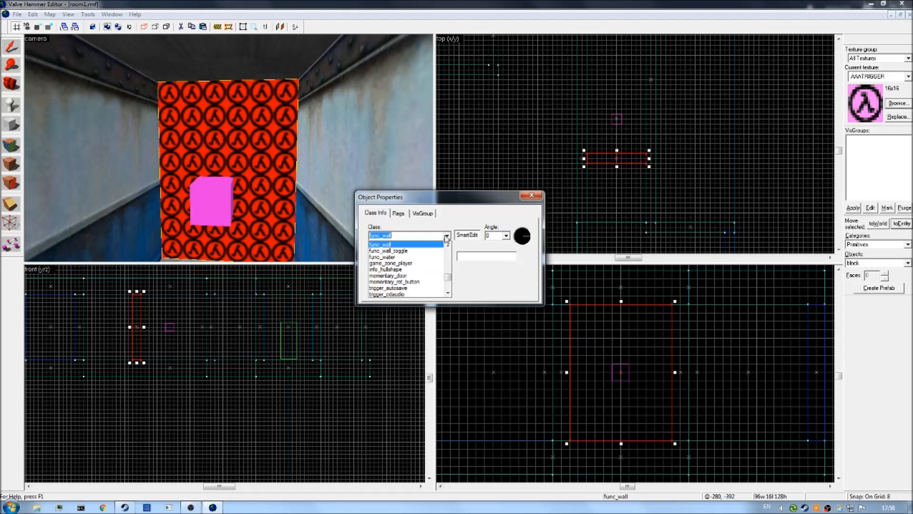
type("tr")
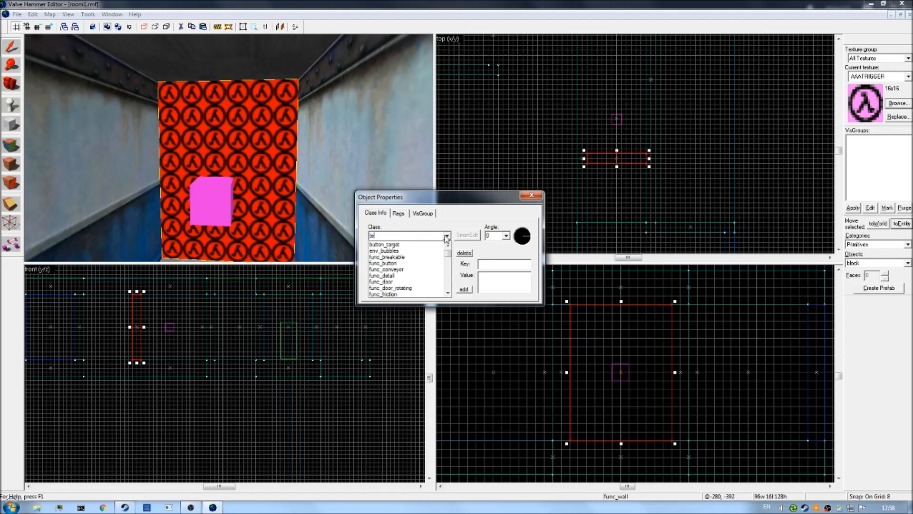
type("igger")
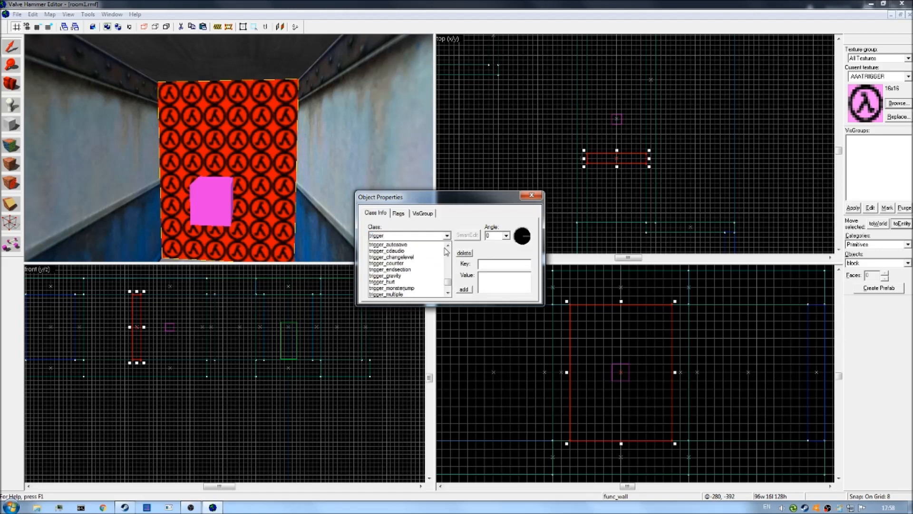
left_click(447, 292)
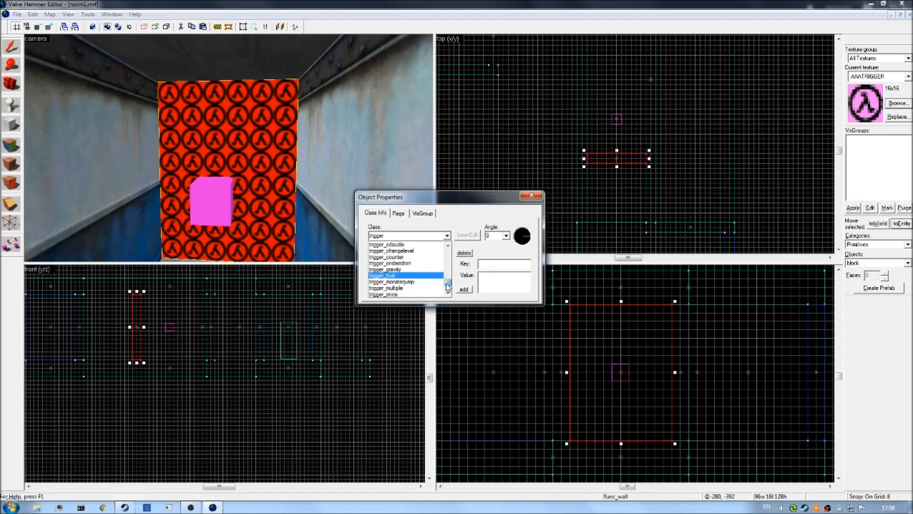
left_click(395, 252)
left_click(426, 237)
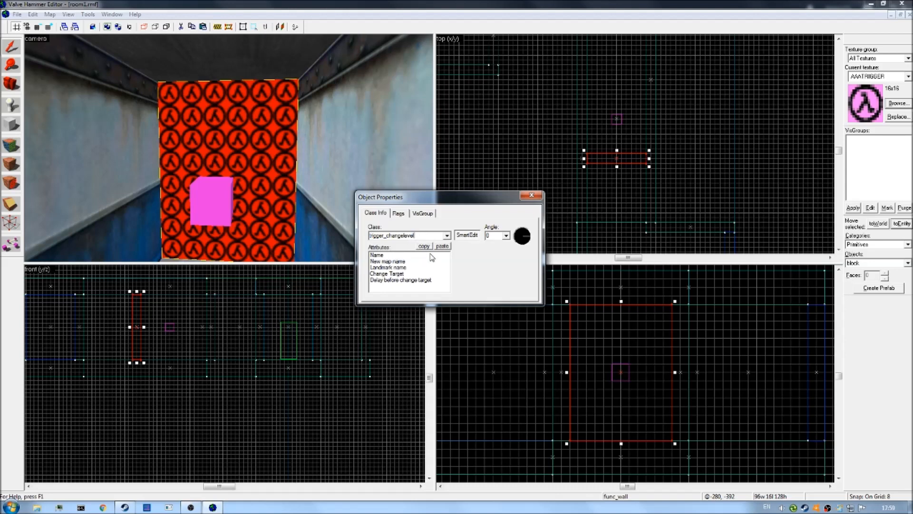
Step: Set the trigger_changelevel's new map name to room2 and its landmark name to corridor_landmark
left_click(421, 261)
left_click(489, 255)
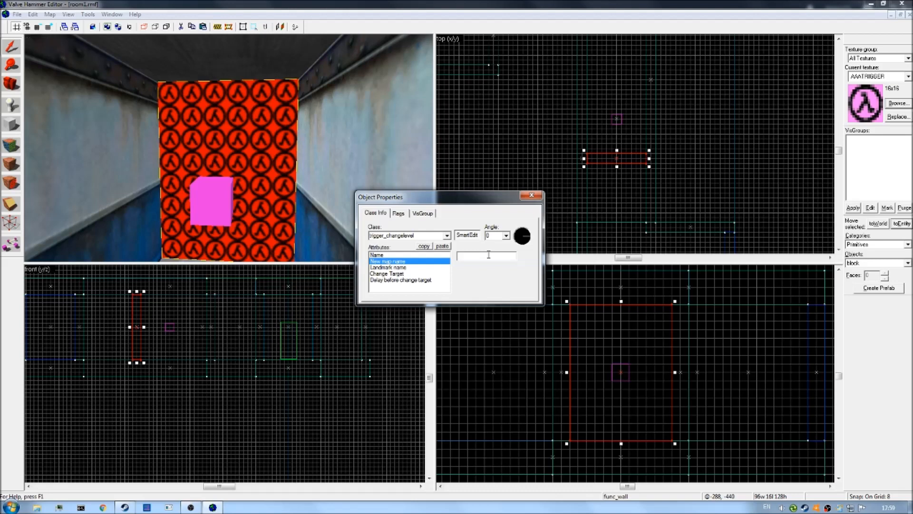
type("room2")
left_click(404, 269)
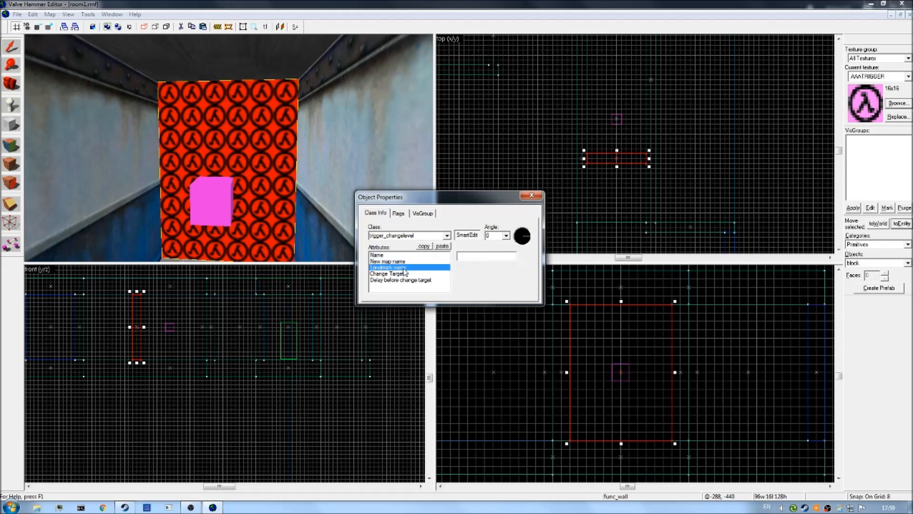
left_click(407, 262)
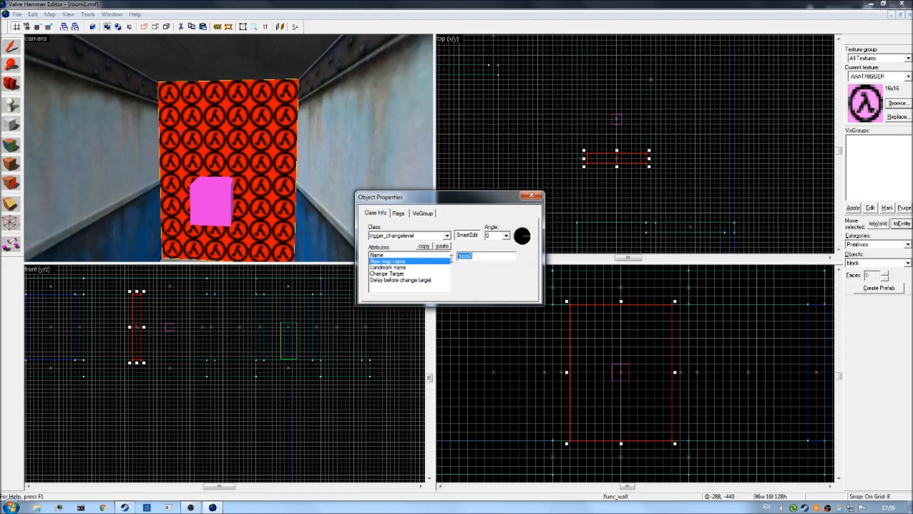
left_click(404, 268)
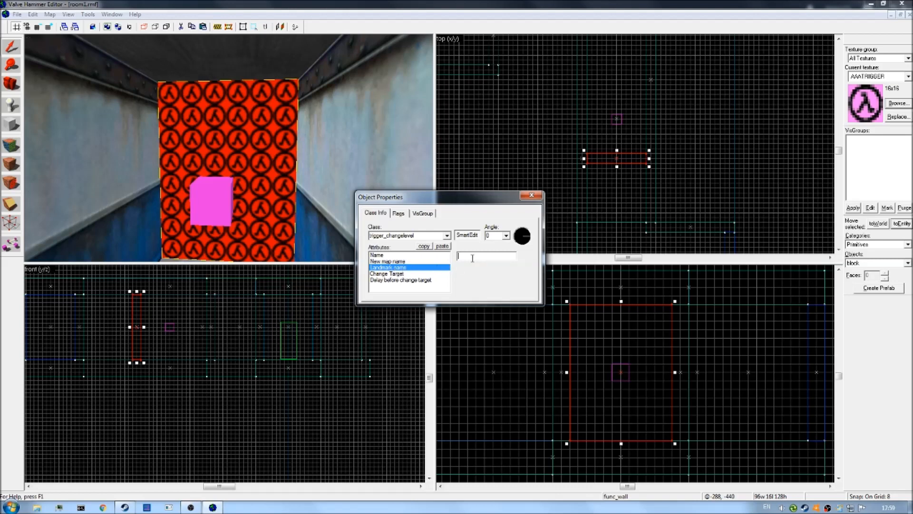
left_click(472, 258)
type("corridor_landmark")
Step: Select the info_landmark and check that its name attribute matches corridor_landmark
left_click(216, 200)
left_click(410, 256)
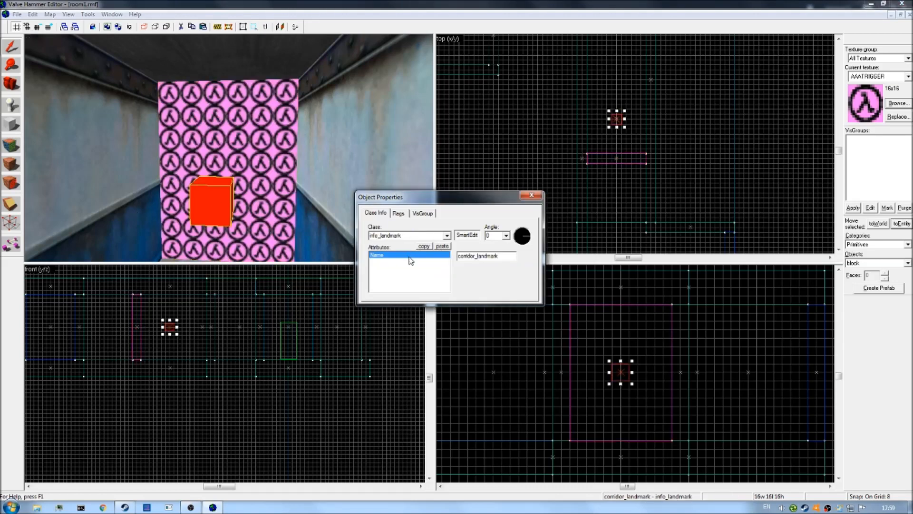
left_click(511, 258)
type("corridor_landmark")
Step: Compare the trigger_changelevel's map and landmark names with the info_landmark's name, close the properties and clear the selection
left_click(249, 174)
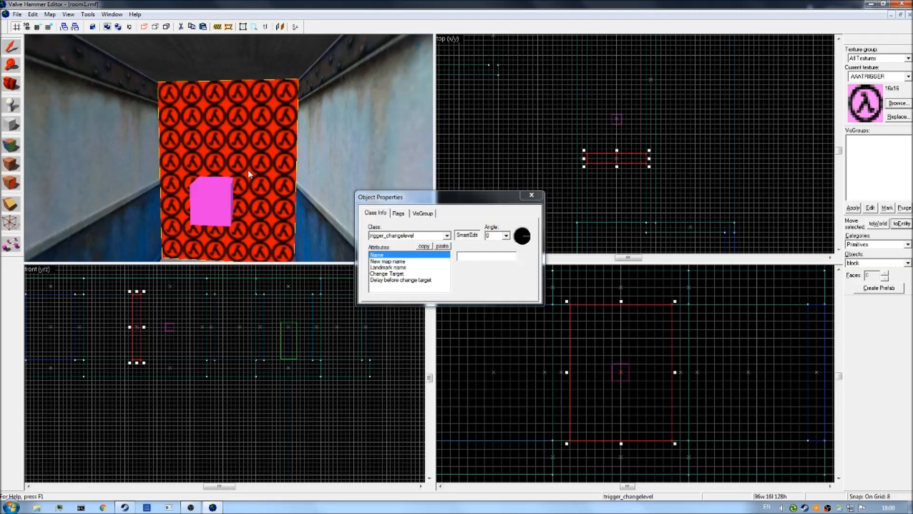
left_click(410, 261)
left_click(402, 268)
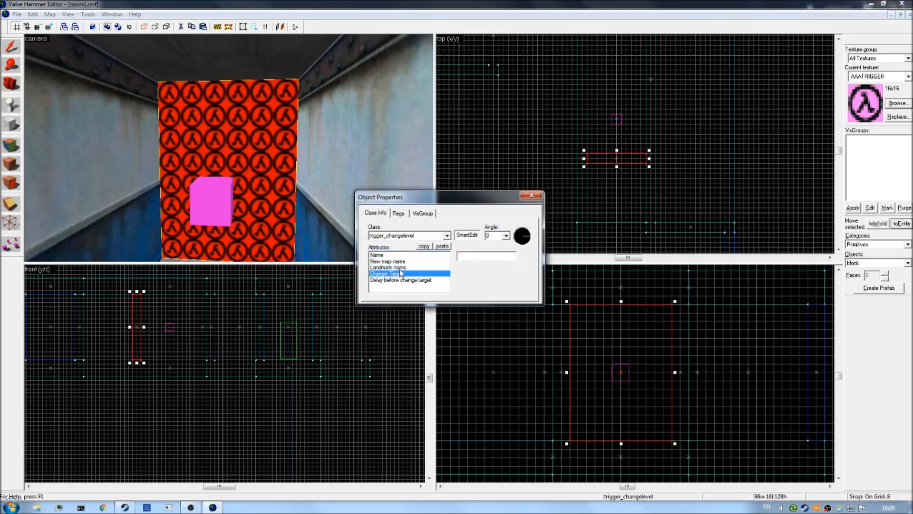
left_click(404, 263)
left_click(404, 268)
left_click(404, 262)
left_click(404, 267)
left_click(207, 207)
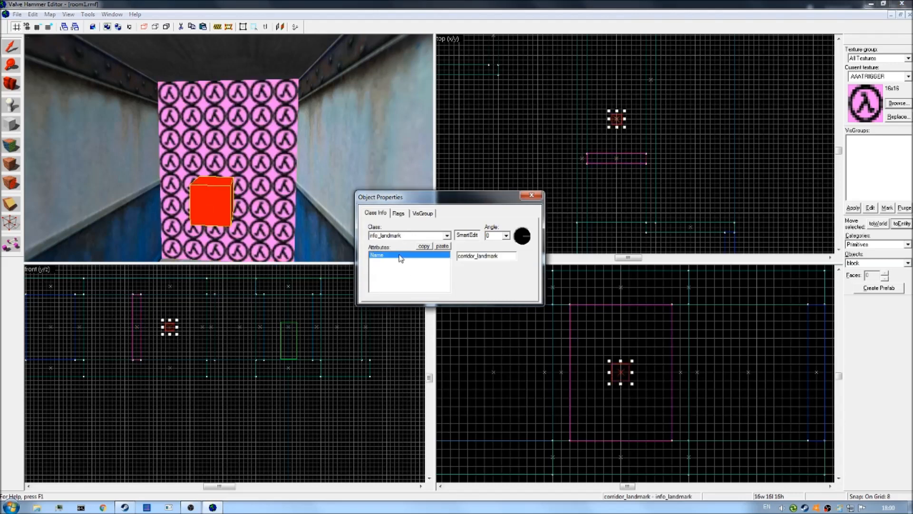
left_click(259, 200)
left_click(531, 197)
left_click(505, 190)
Step: Move the camera through room1's corridor and back, examining the trigger's position along the player's path
key("z")
key("s")
key("z")
key("z")
key("w")
key("w")
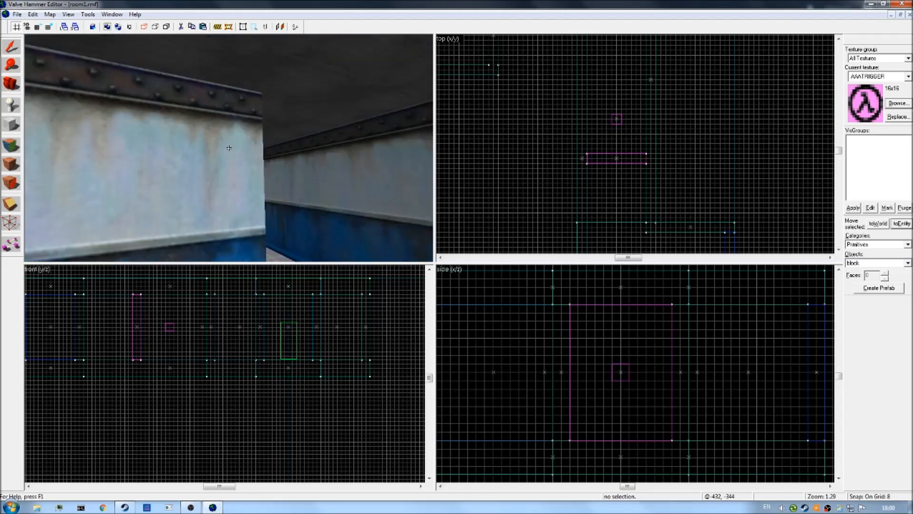
key("z")
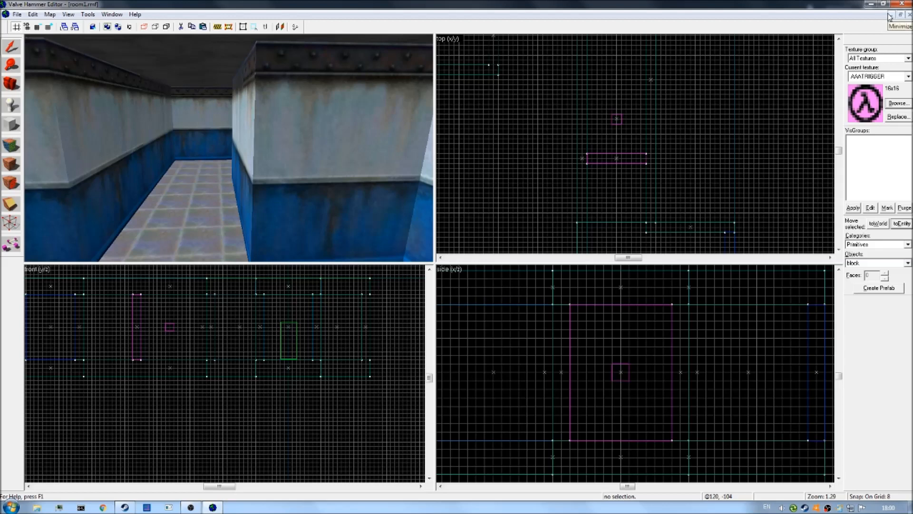
key("w")
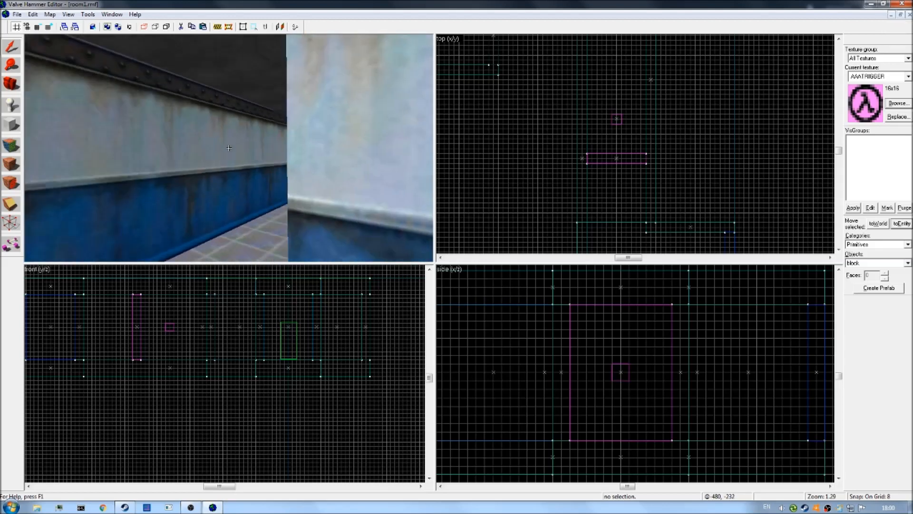
key("w")
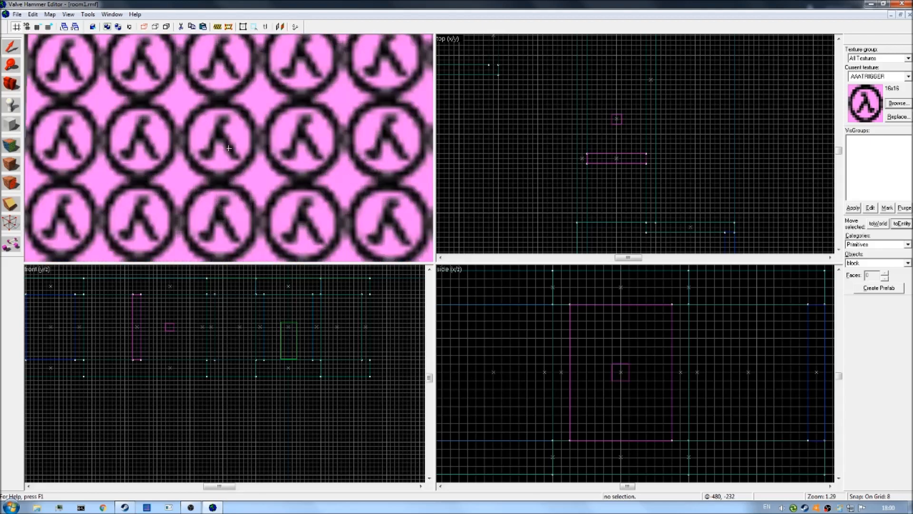
key("s")
key("z")
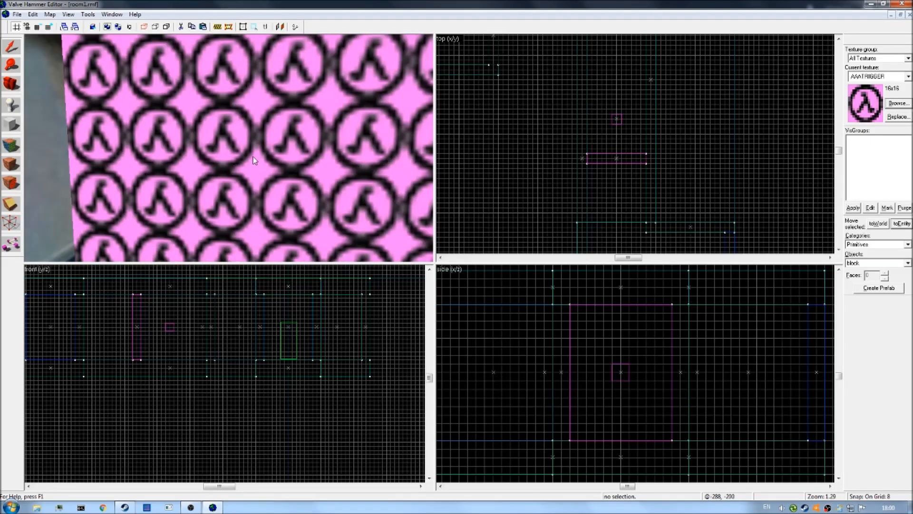
Step: Restore the room1.rmf window to a smaller size over room2.rmf and bring its trigger and landmark into view
left_click(901, 15)
left_click(737, 120)
left_click_drag(616, 136, 626, 175)
left_click(321, 78)
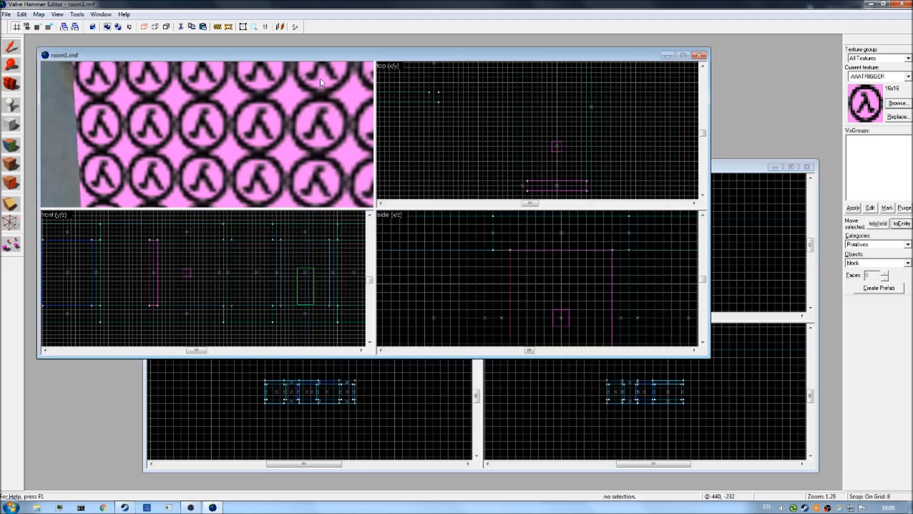
Step: Bring room1's info_landmark into camera view, select it and copy it
key("z")
key("s")
key("w")
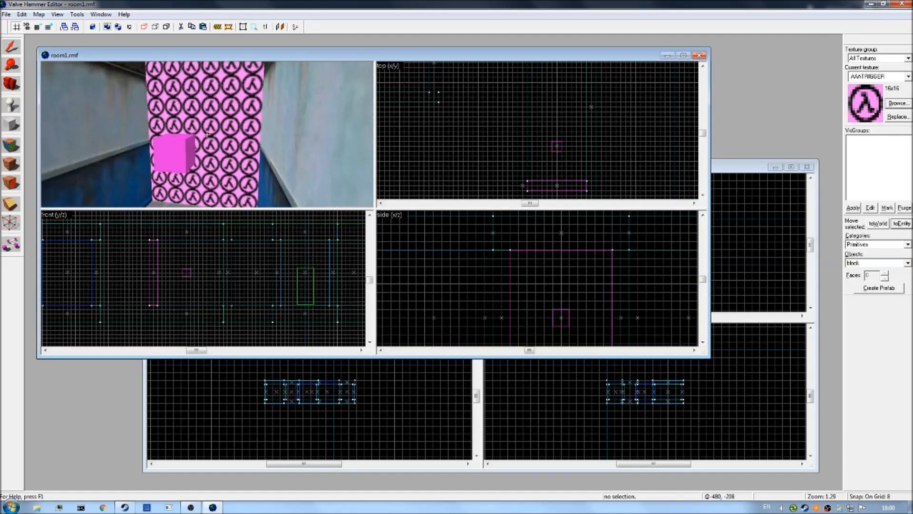
key("z")
left_click(192, 133)
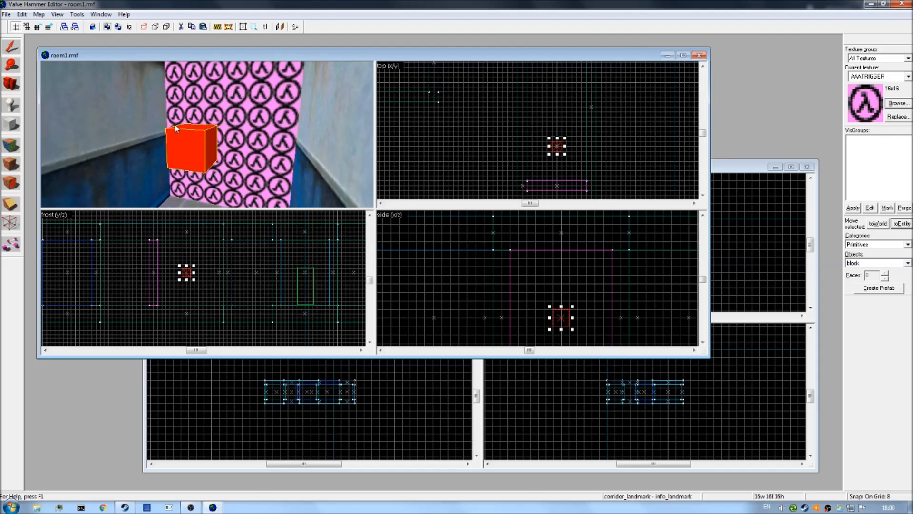
key("z")
key("z")
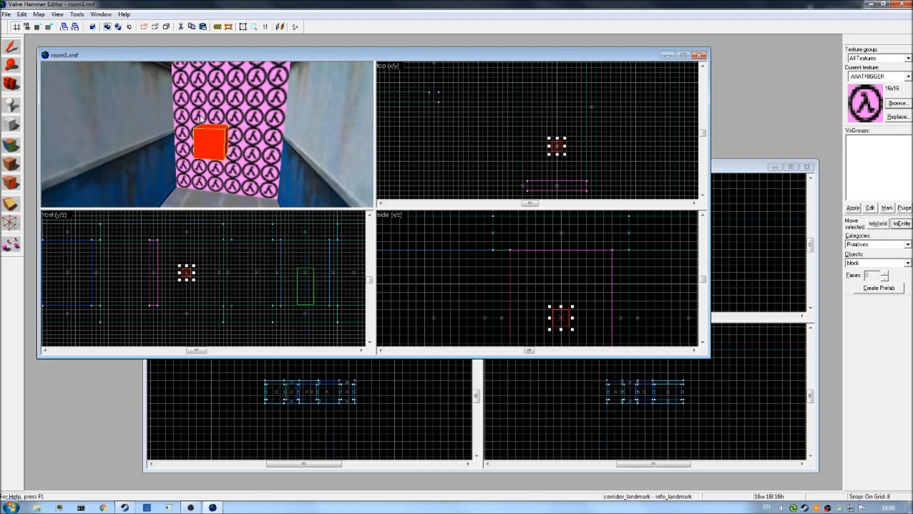
right_click(558, 146)
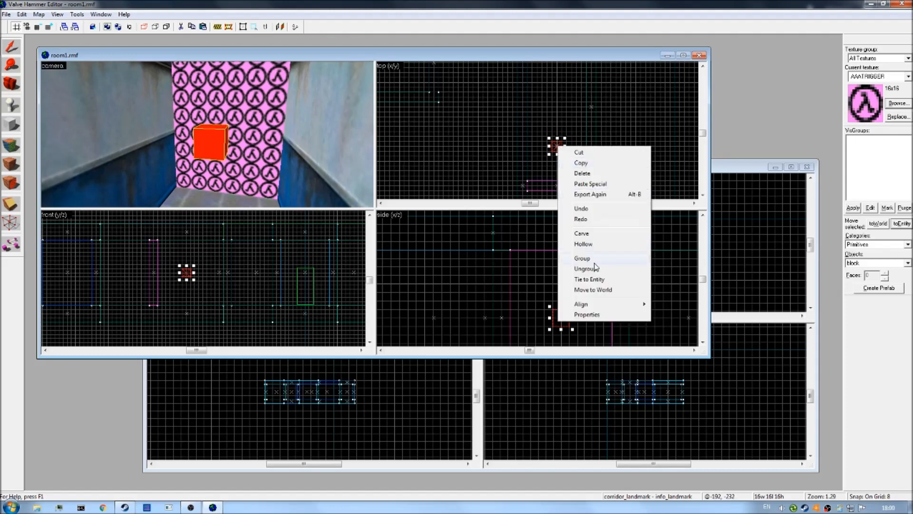
left_click(593, 163)
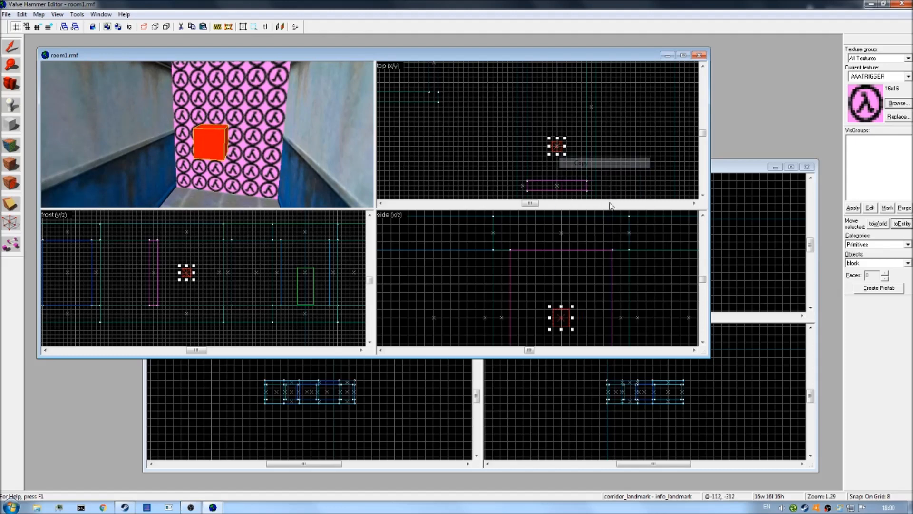
Step: Paste the copied info_landmark into room2.rmf's corridor and bring it into camera view
left_click(735, 274)
scroll(634, 258, "up", 5)
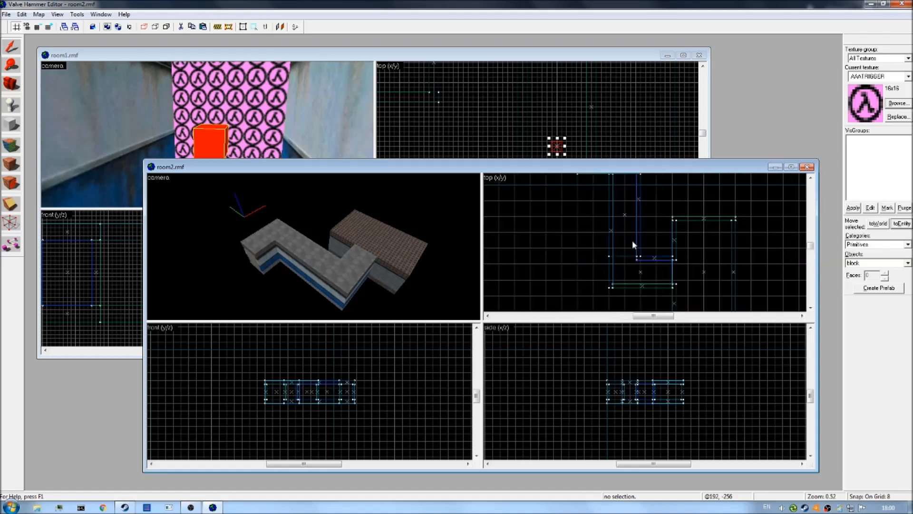
key("ctrl+v")
scroll(625, 219, "up", 4)
left_click_drag(627, 236, 595, 217)
key("z")
key("w")
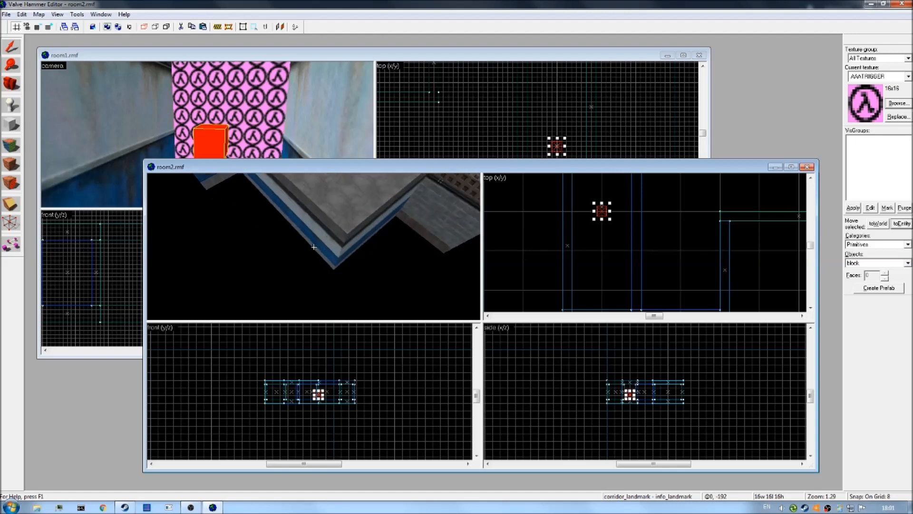
key("w")
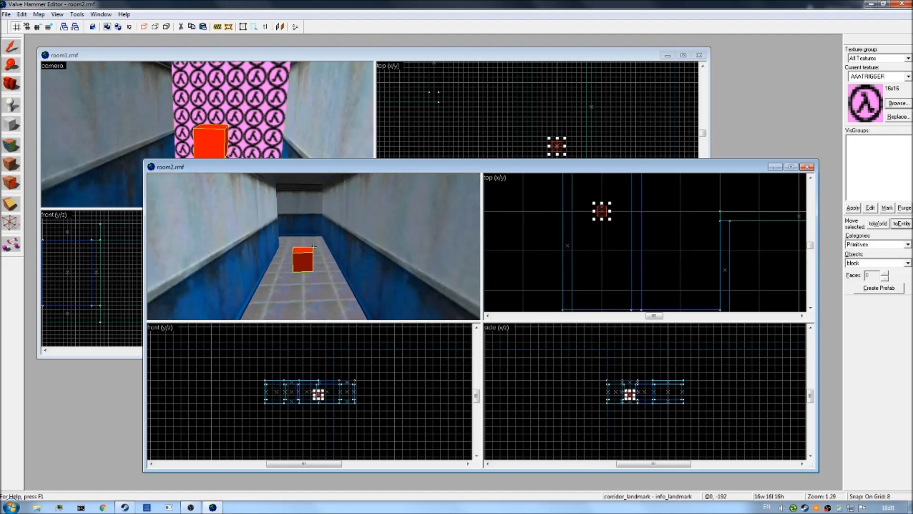
Step: Reduce the grid to 8 units and center the pasted landmark across the width of room2's corridor
key("z")
scroll(624, 224, "up", 2)
key("[")
key("[")
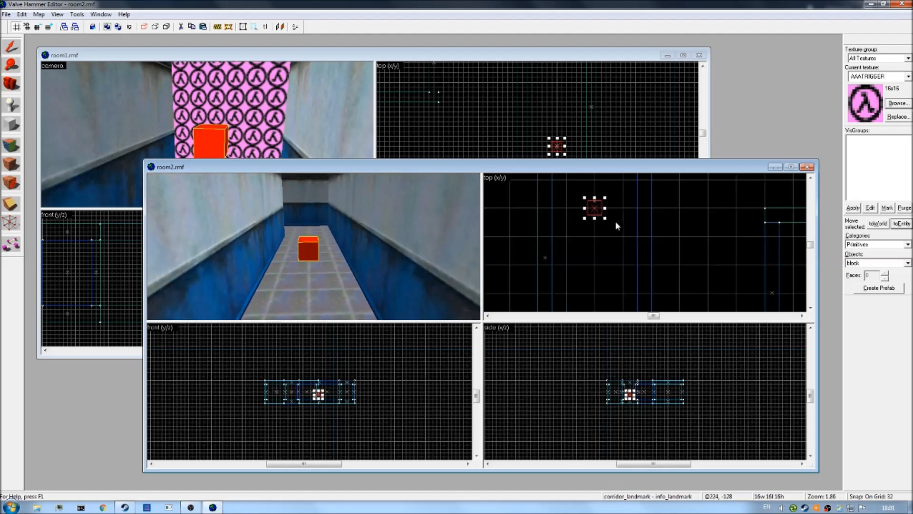
scroll(590, 218, "up", 6)
key("[")
scroll(598, 223, "down", 2)
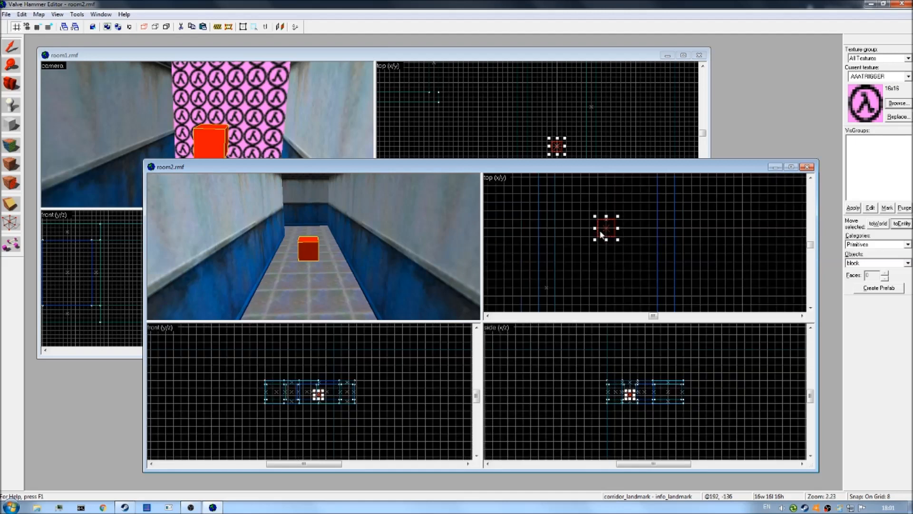
left_click_drag(618, 233, 619, 219)
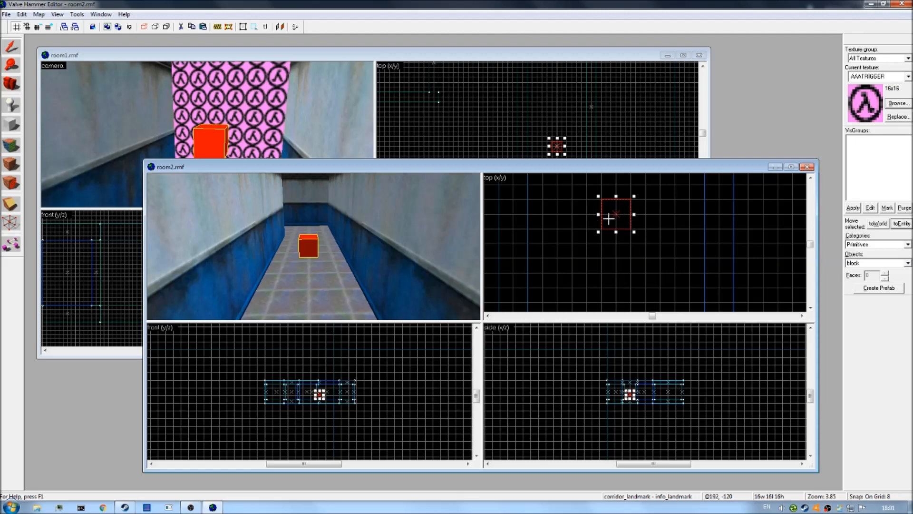
Step: Raise the landmark off the floor to the middle of the corridor's height and view it in the camera
key("z")
key("z")
scroll(610, 396, "up", 5)
scroll(707, 383, "up", 8)
left_click_drag(672, 395, 670, 368)
key("z")
key("w")
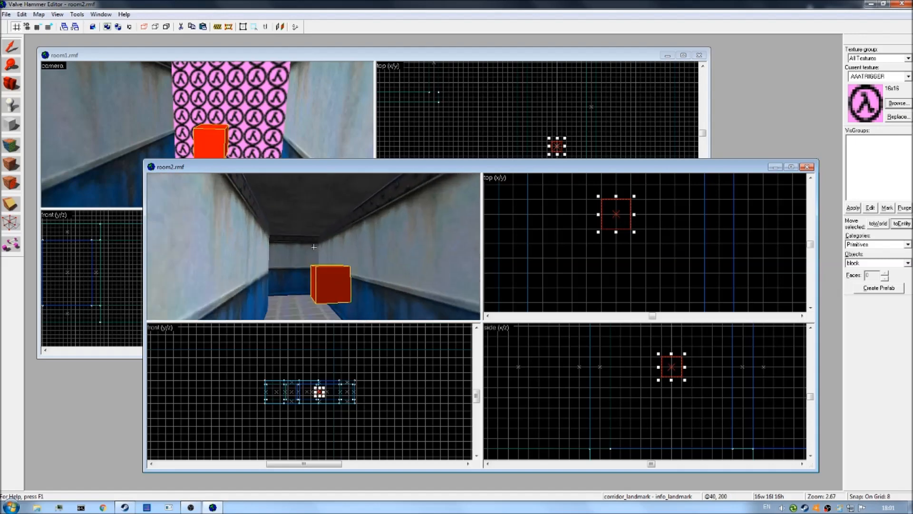
key("z")
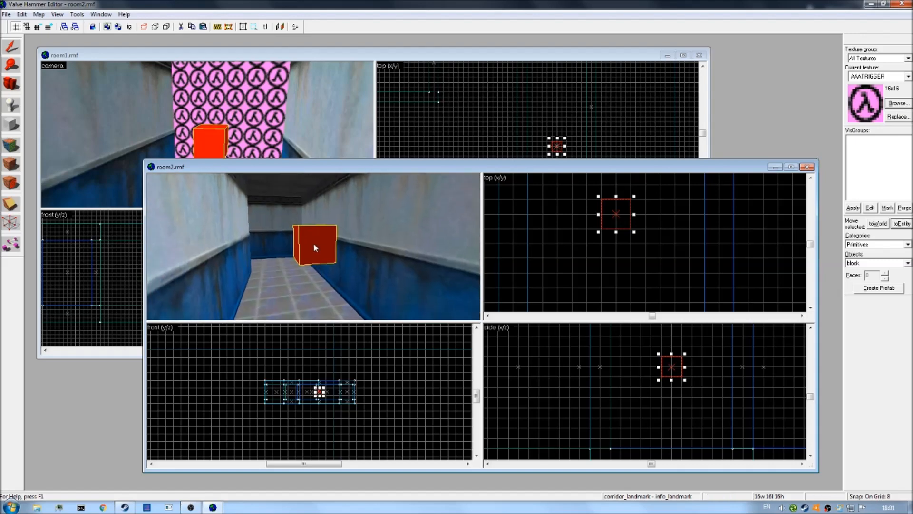
Step: Check that room2's info_landmark has the name corridor_landmark, close its properties and clear the selection
right_click(608, 222)
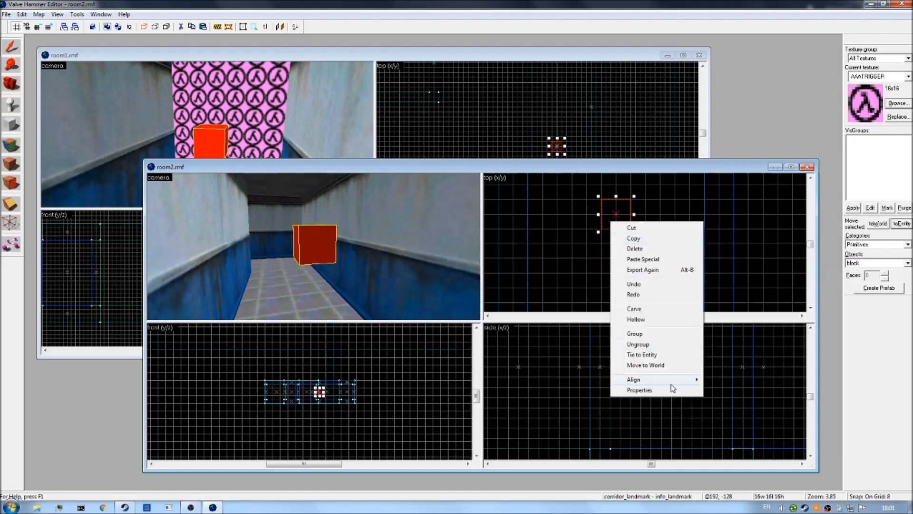
left_click(621, 388)
left_click_drag(503, 257, 431, 258)
left_click(506, 257)
left_click_drag(512, 256, 403, 258)
left_click(508, 258)
left_click(501, 256)
left_click_drag(500, 257, 454, 257)
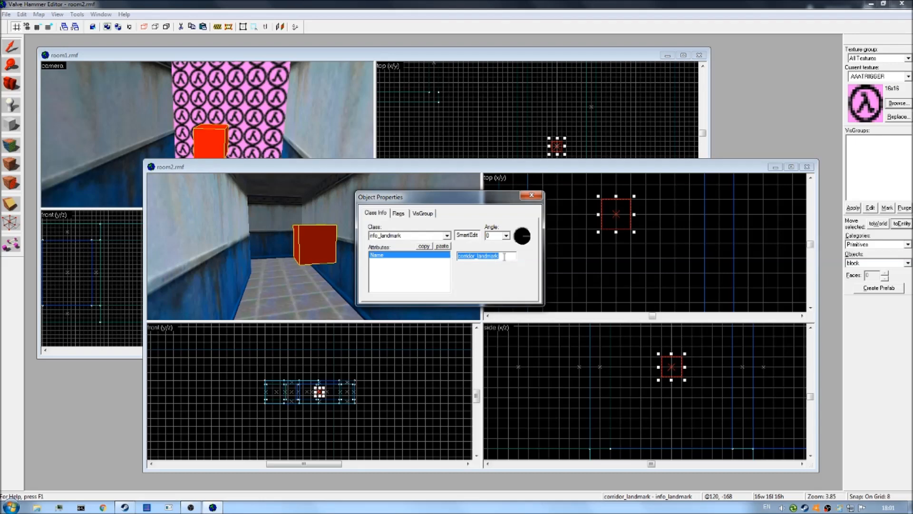
left_click(532, 195)
left_click(556, 229)
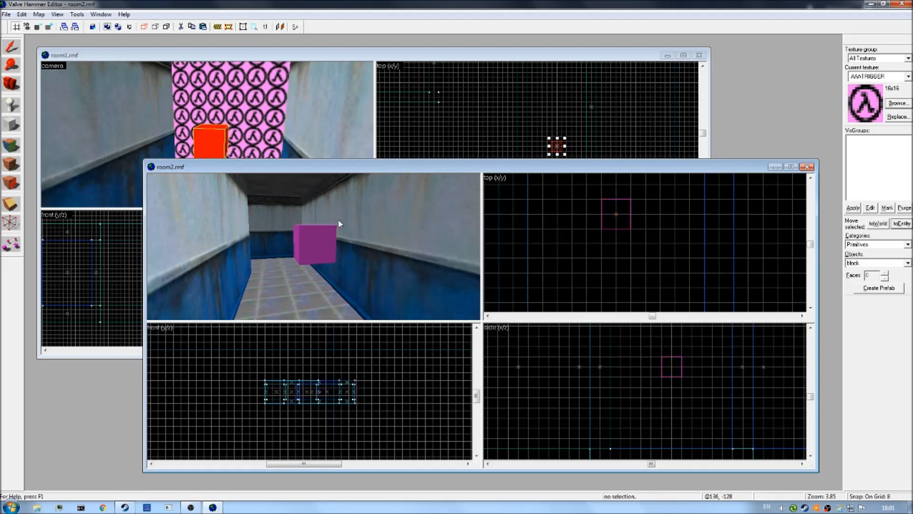
Step: Maximize room2.rmf and outline a block 96 wide, 16 long and 64 high across the corridor beyond the landmark
key("z")
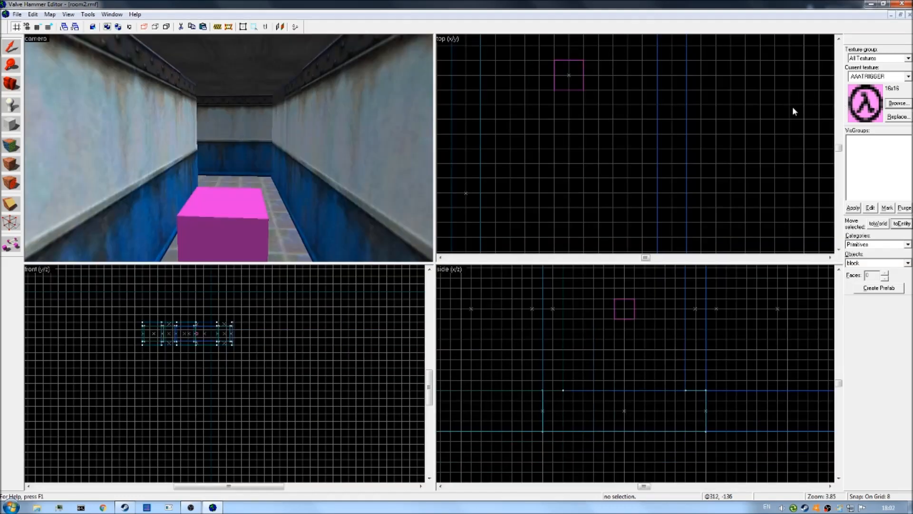
left_click(14, 123)
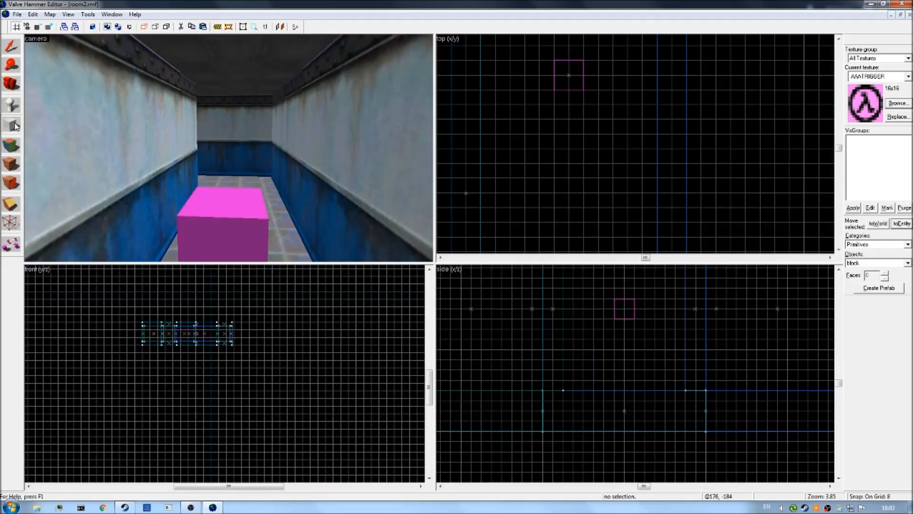
scroll(583, 137, "down", 6)
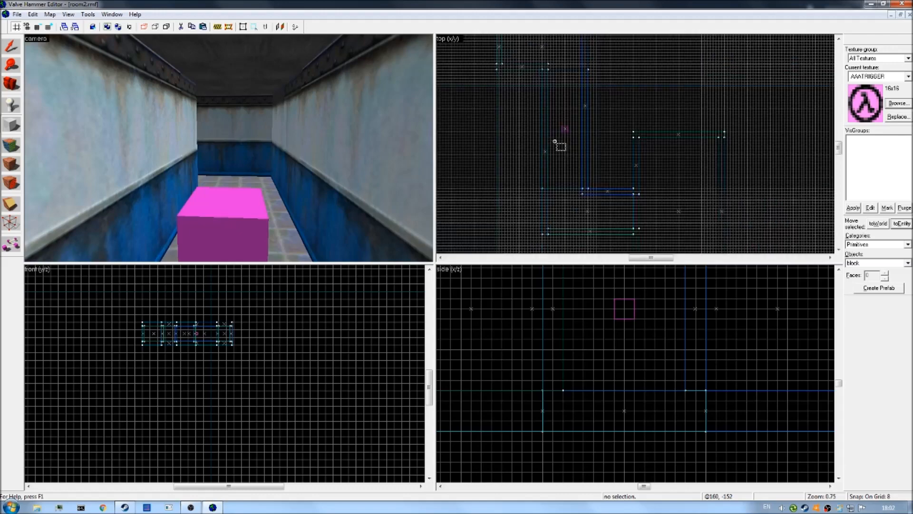
scroll(558, 106, "up", 3)
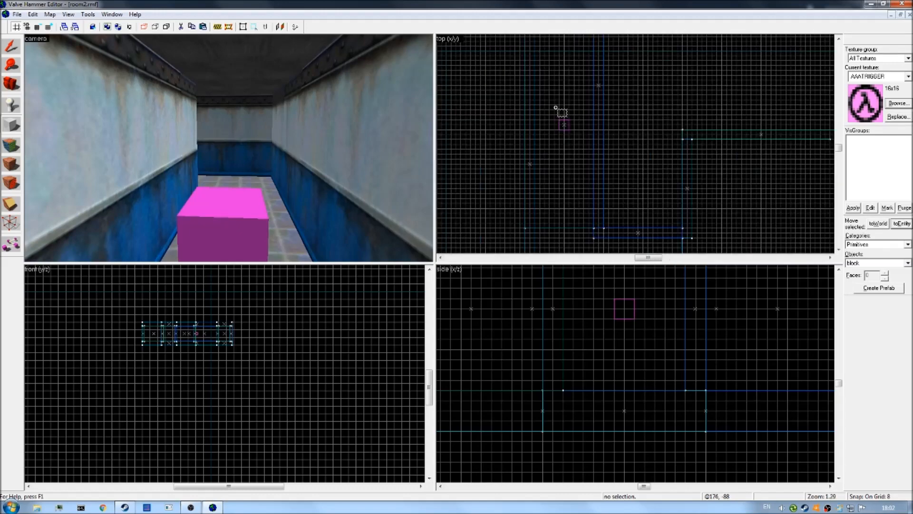
scroll(541, 97, "up", 1)
left_click_drag(535, 81, 622, 96)
Step: Move the camera through room2's corridor to examine where the block outline sits along the player's path
key("w")
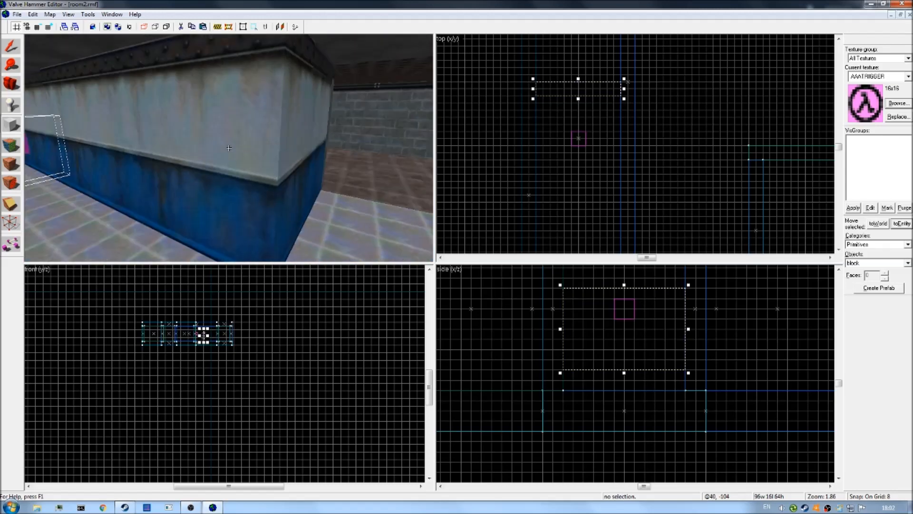
key("w")
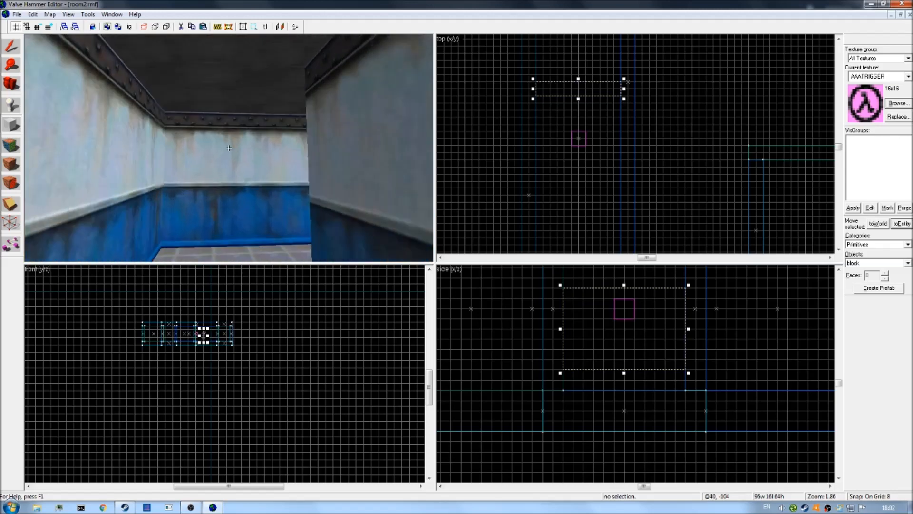
key("s")
key("w")
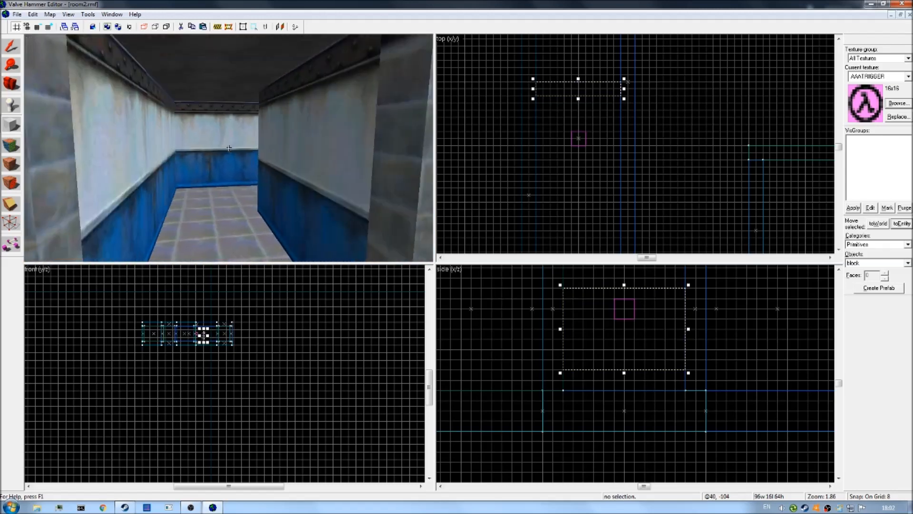
key("w")
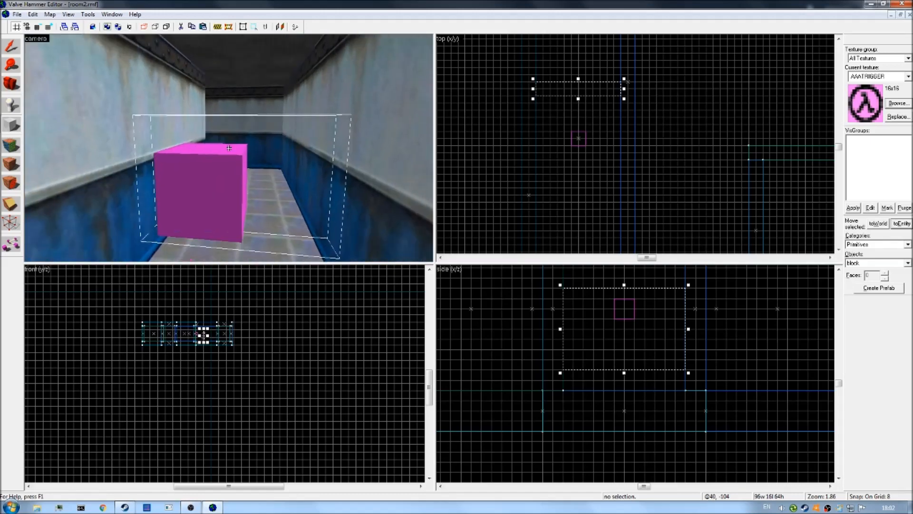
key("w")
key("s")
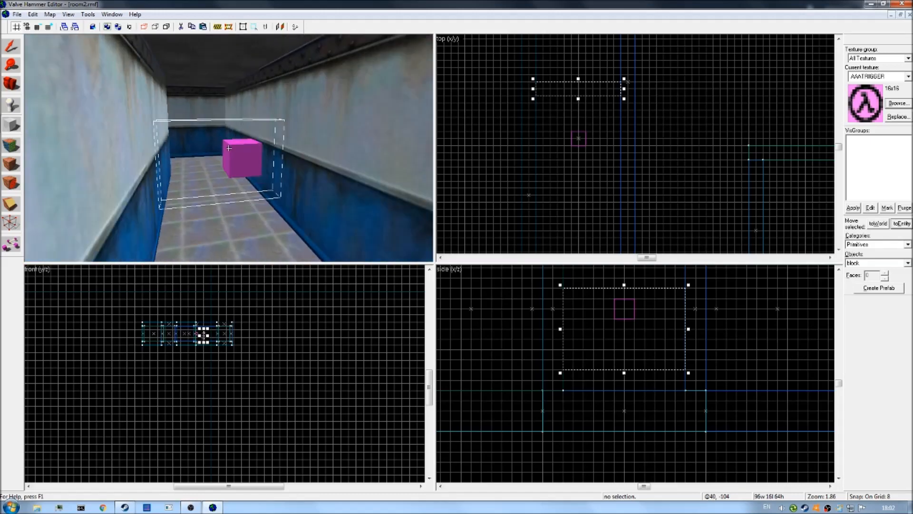
key("w")
key("w")
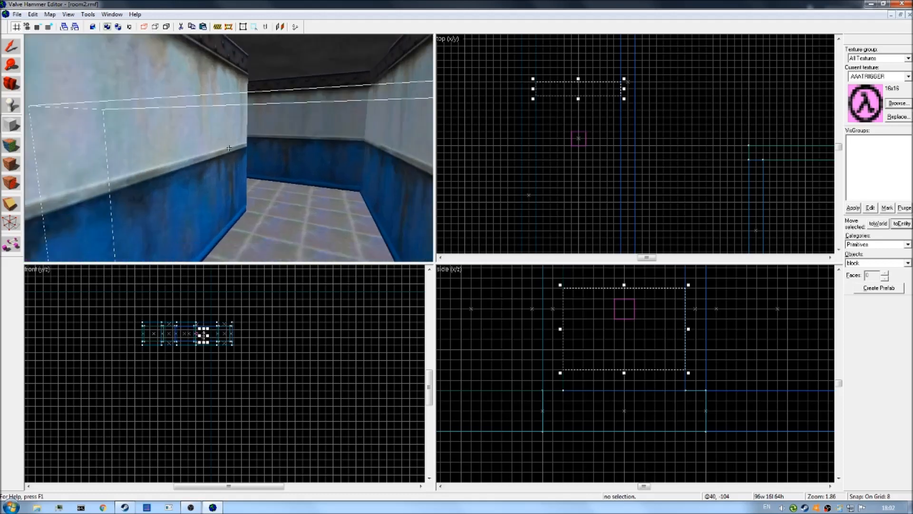
key("s")
Step: Extend the block outline up to the ceiling at 128 units high and create it as an AAATRIGGER brush
key("z")
scroll(622, 388, "up", 4)
scroll(628, 327, "down", 5)
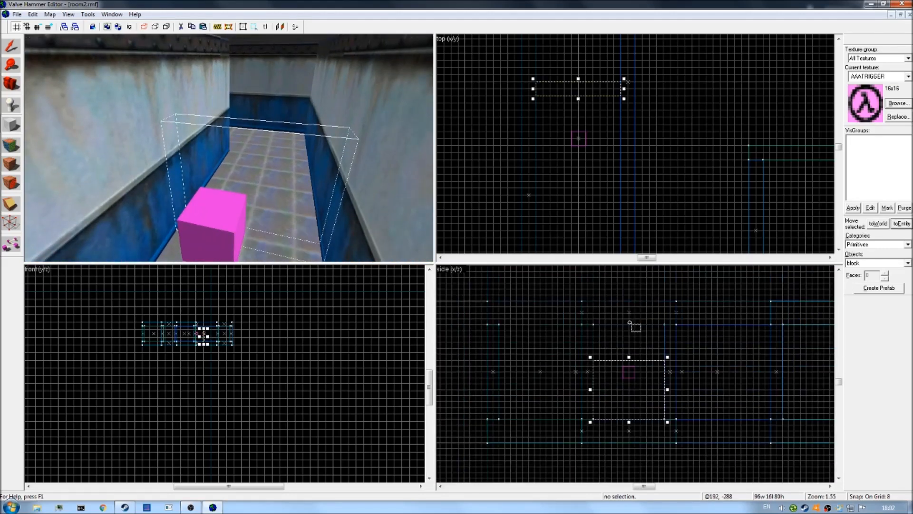
left_click_drag(634, 359, 629, 321)
right_click(634, 343)
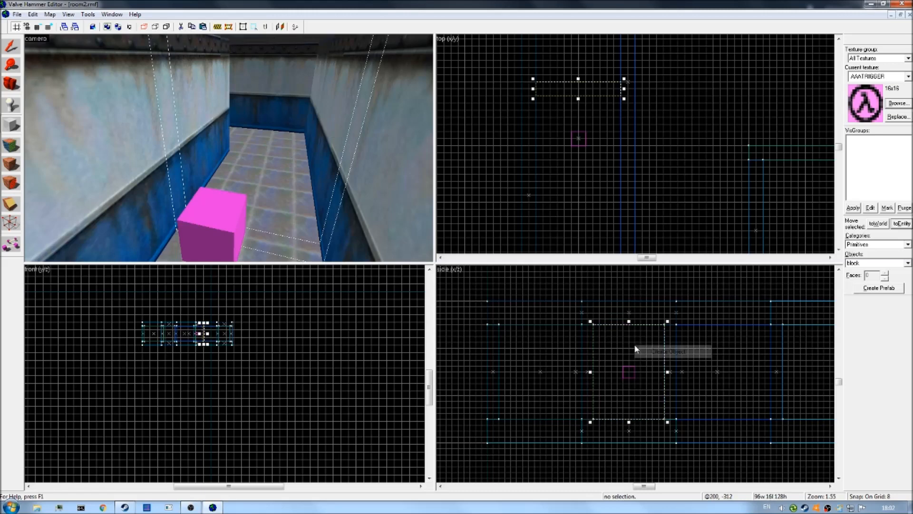
left_click(649, 350)
key("z")
key("s")
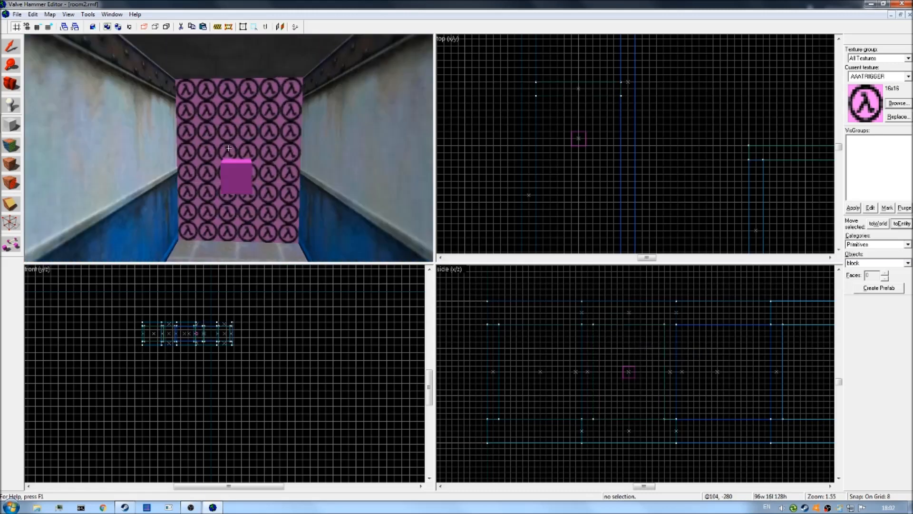
key("w")
Step: Tie the AAATRIGGER brush in room2's corridor to an entity of class trigger_changelevel
left_click(13, 48)
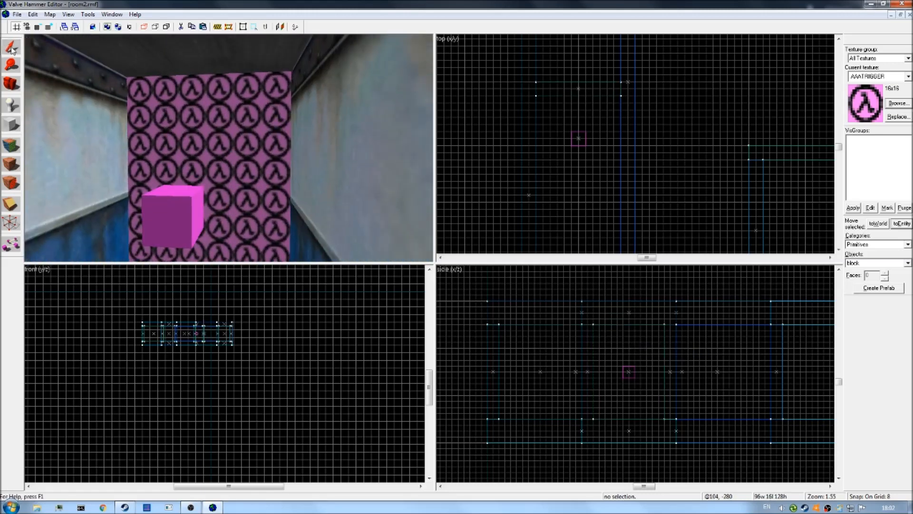
left_click(197, 146)
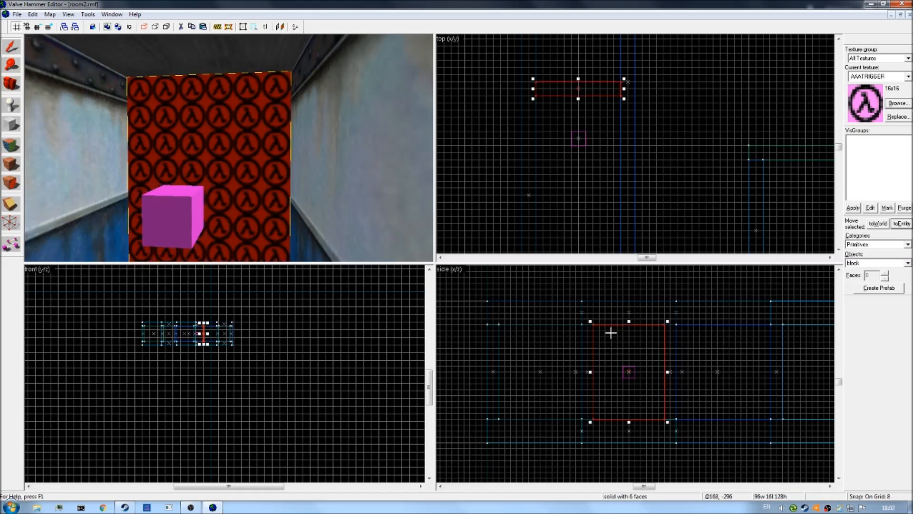
right_click(623, 356)
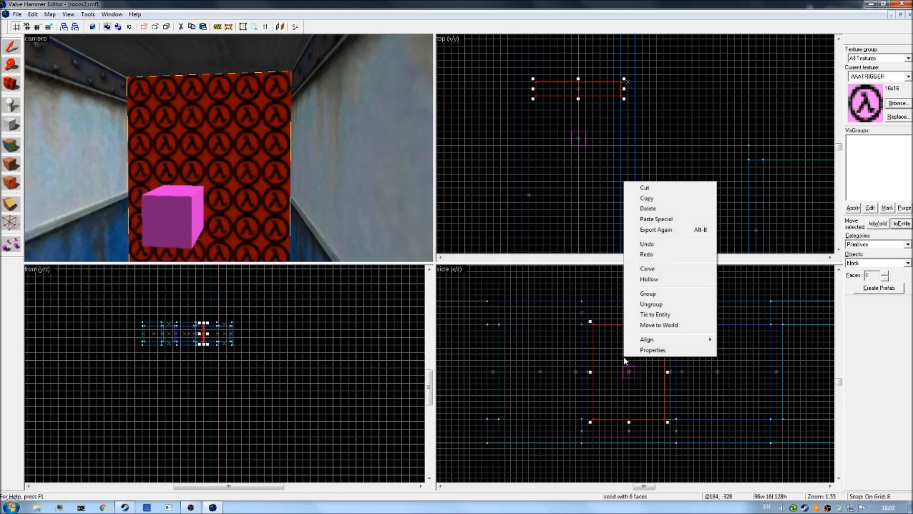
left_click(656, 315)
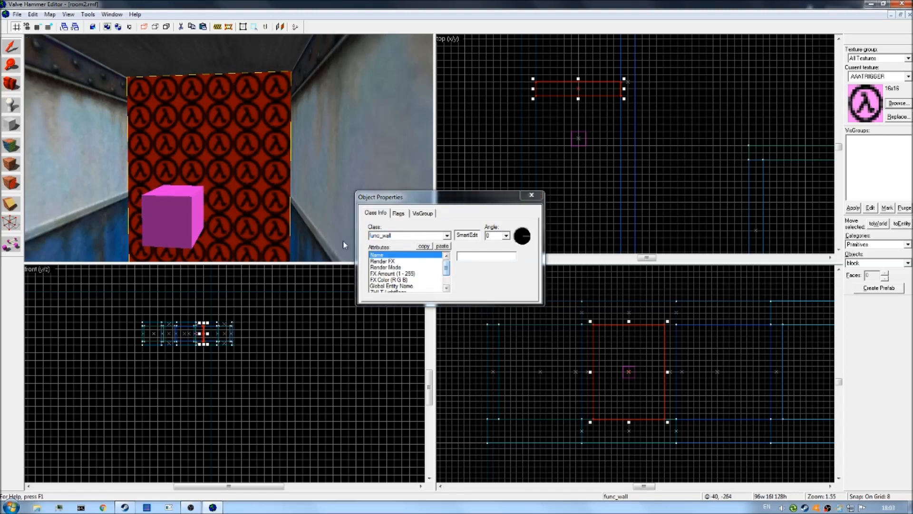
left_click(446, 235)
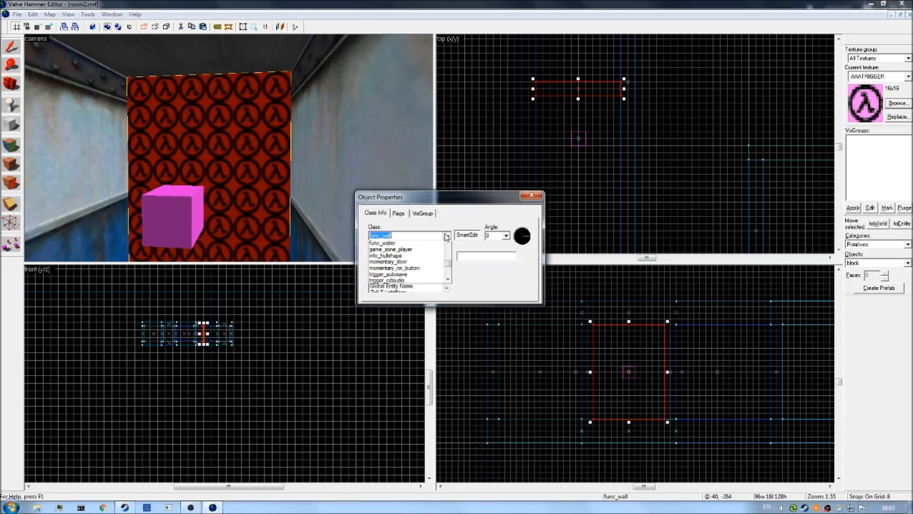
left_click_drag(448, 279, 449, 290)
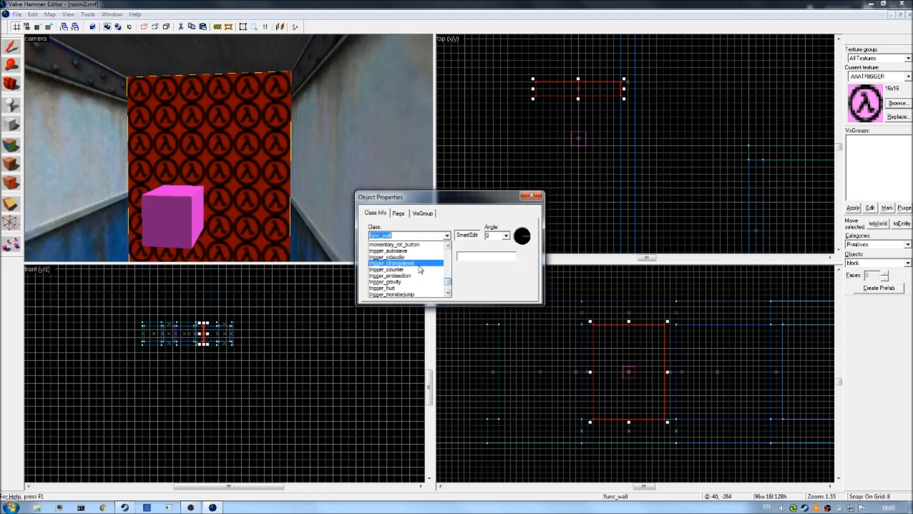
left_click(425, 272)
Step: Set the trigger_changelevel's new map name to room1 and its landmark name to corridor_landmark
left_click(417, 262)
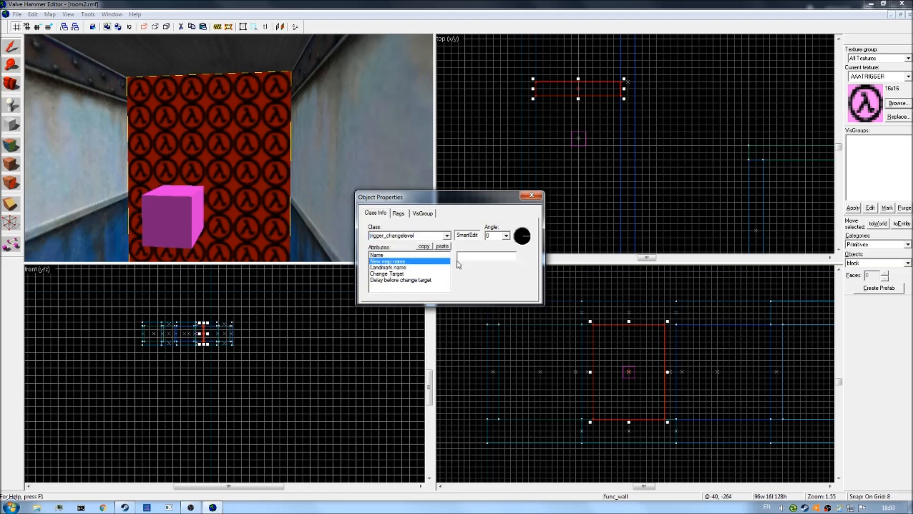
type("room1")
left_click(430, 267)
left_click(488, 255)
type("corridor_landmark")
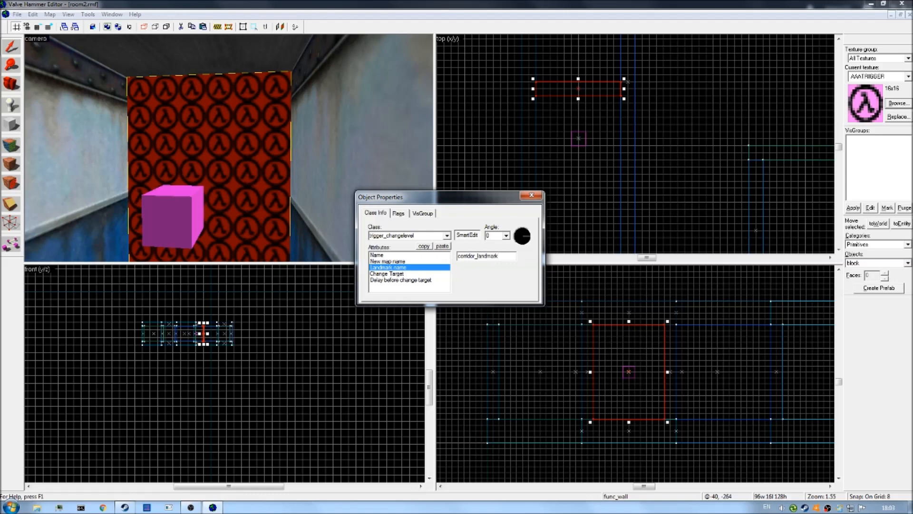
Step: Recheck the trigger's new map and landmark names, close its properties and examine the trigger from both sides in room2's corridor
left_click_drag(504, 256, 453, 256)
left_click(501, 260)
left_click_drag(514, 256, 389, 260)
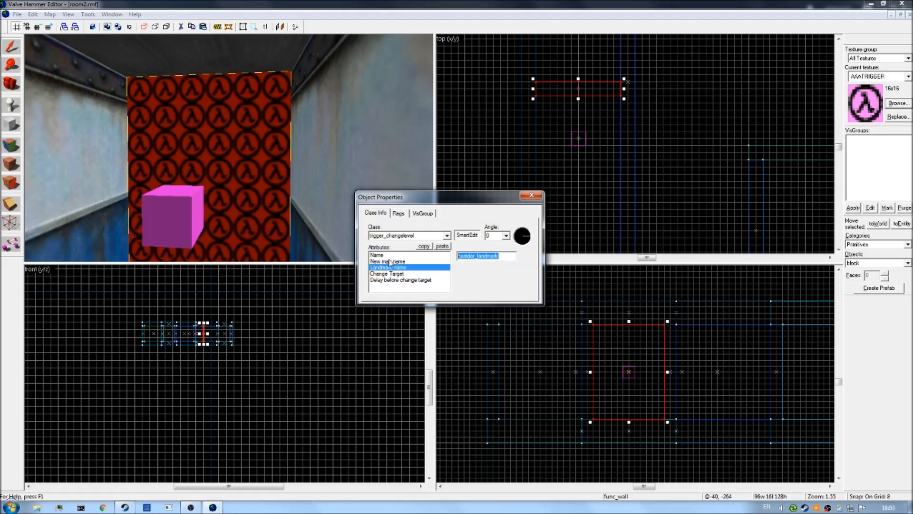
left_click(499, 258)
left_click(412, 261)
left_click(406, 267)
left_click(531, 195)
left_click(493, 196)
key("z")
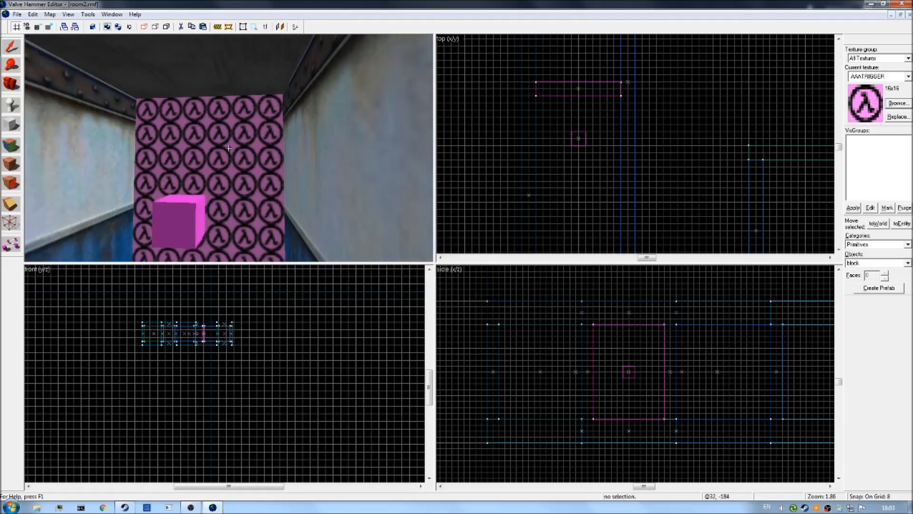
key("w")
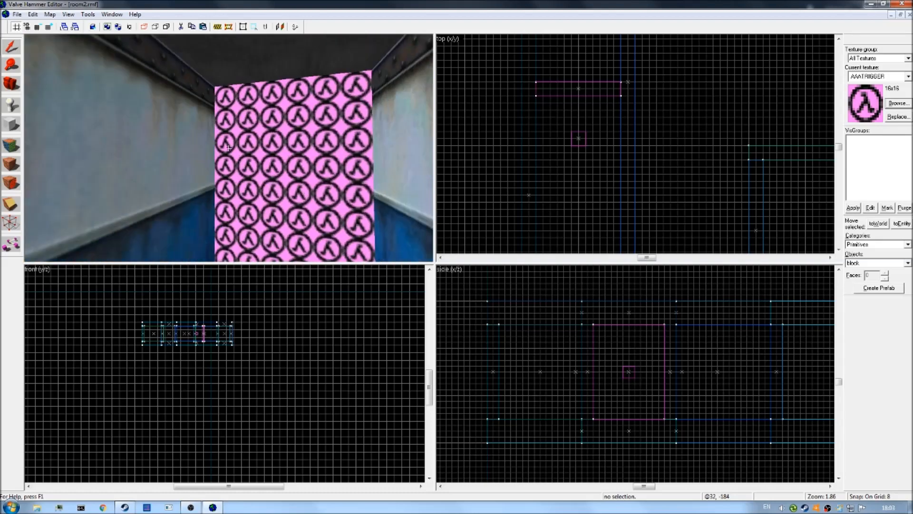
key("z")
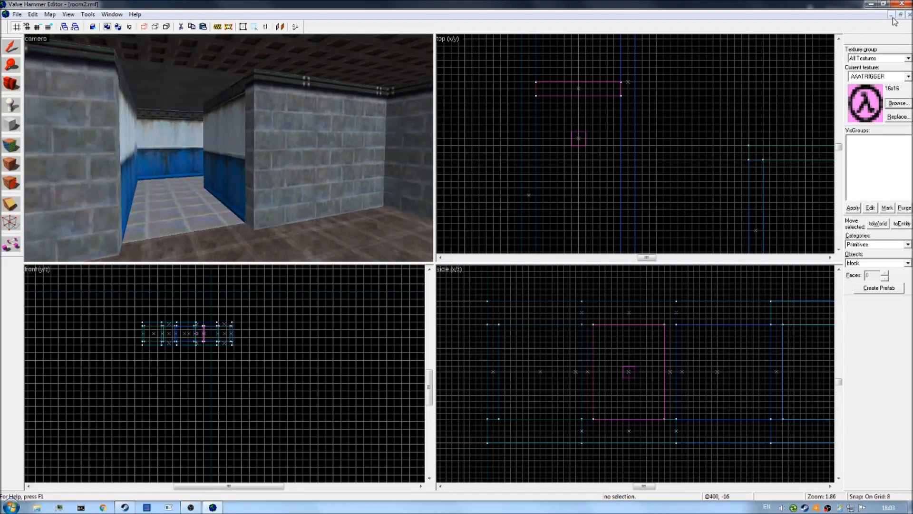
Step: Open the recent map room1.rmf and follow the player's path from the spawn point to the corridor
left_click(16, 13)
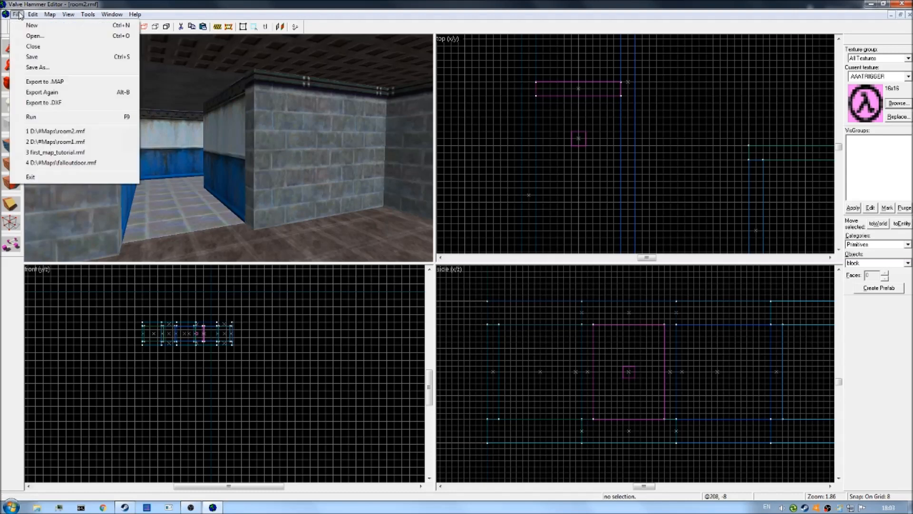
left_click(80, 141)
key("z")
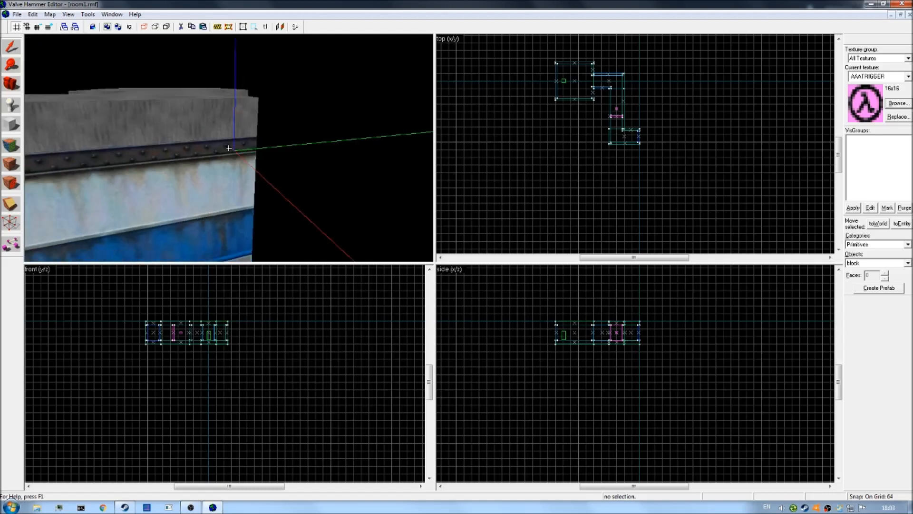
key("s")
key("w")
key("w")
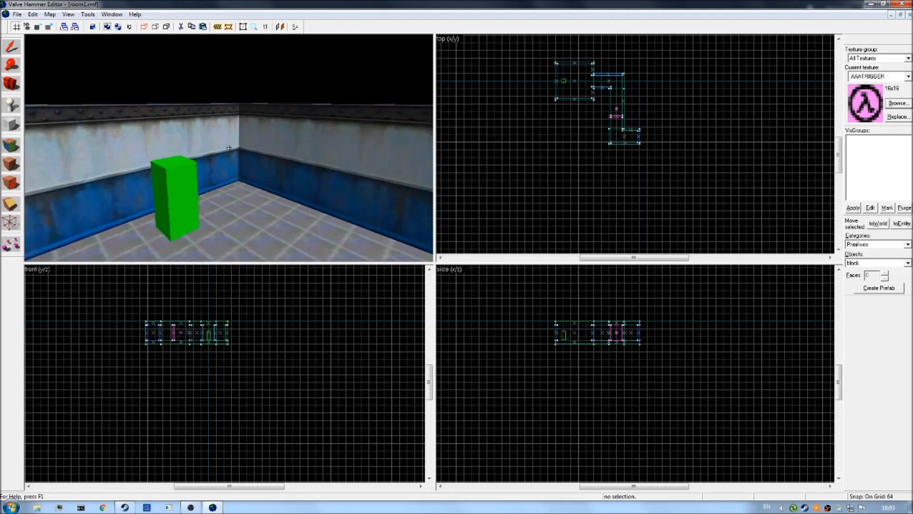
key("s")
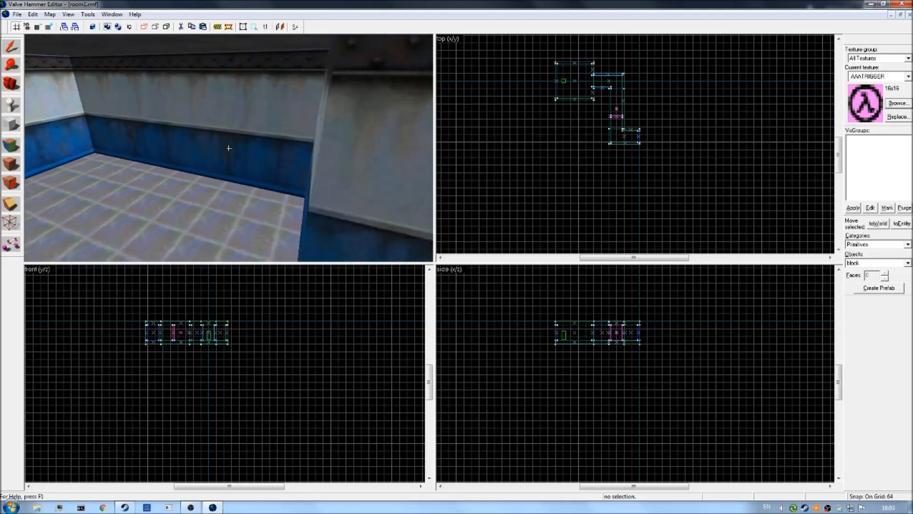
key("s")
key("z")
Step: Switch between room2.rmf and room1.rmf to compare where the landmark and changelevel trigger sit in each corridor
left_click(900, 16)
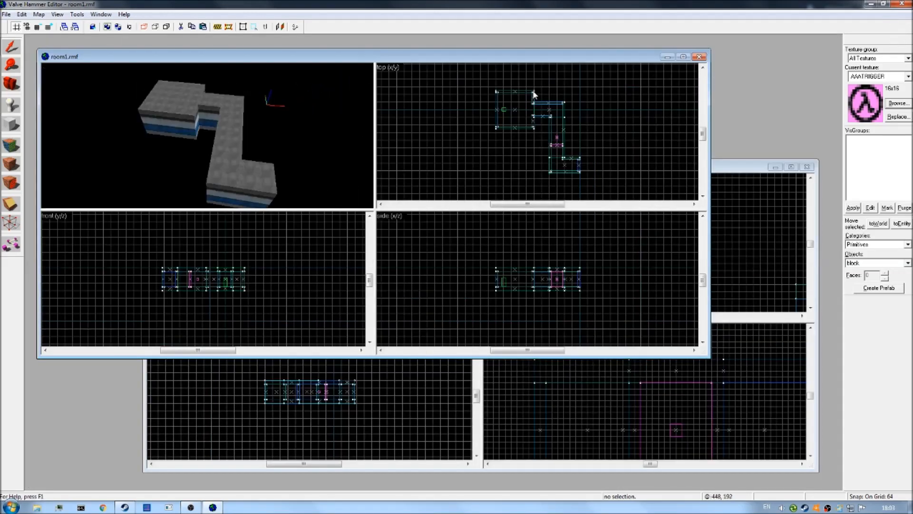
double_click(748, 170)
key("z")
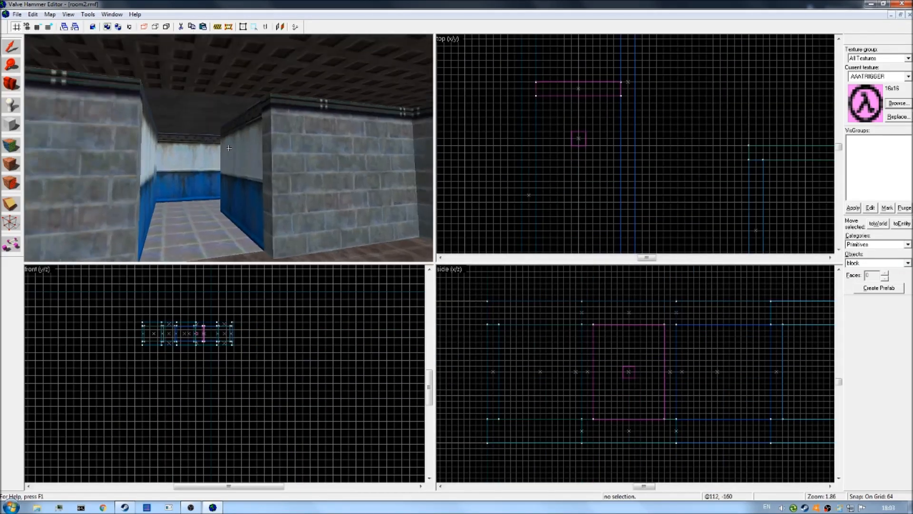
key("w")
key("s")
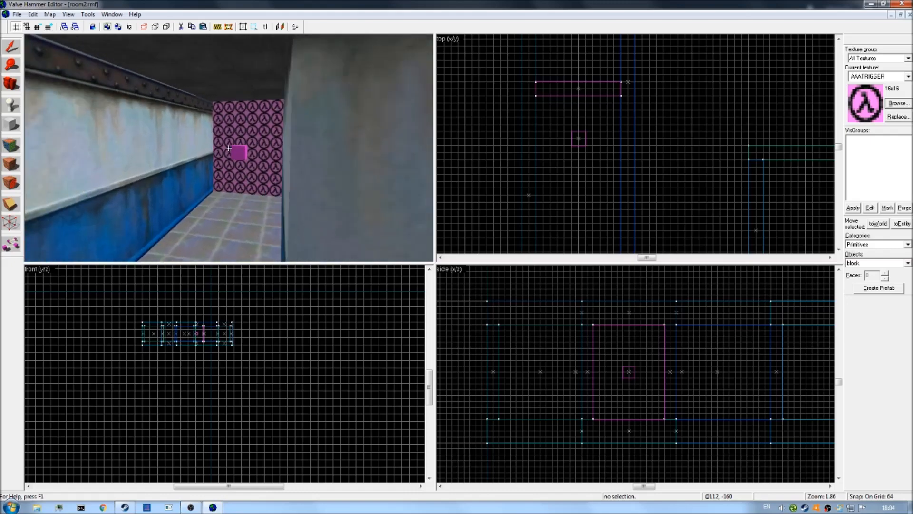
left_click(901, 15)
double_click(412, 57)
key("z")
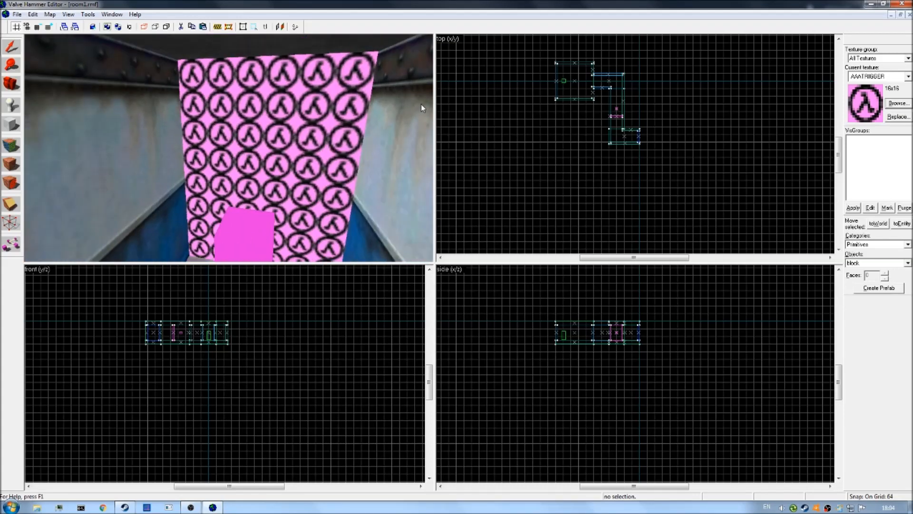
left_click(901, 15)
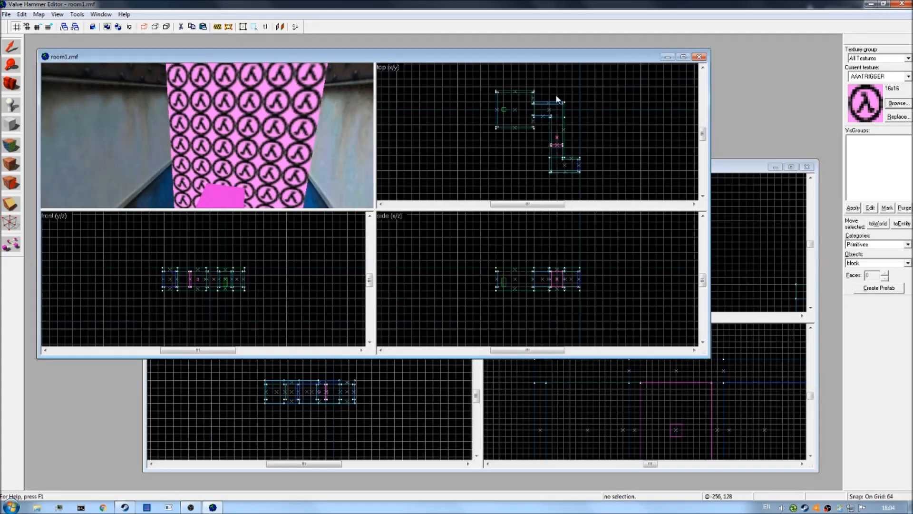
left_click(757, 170)
double_click(740, 171)
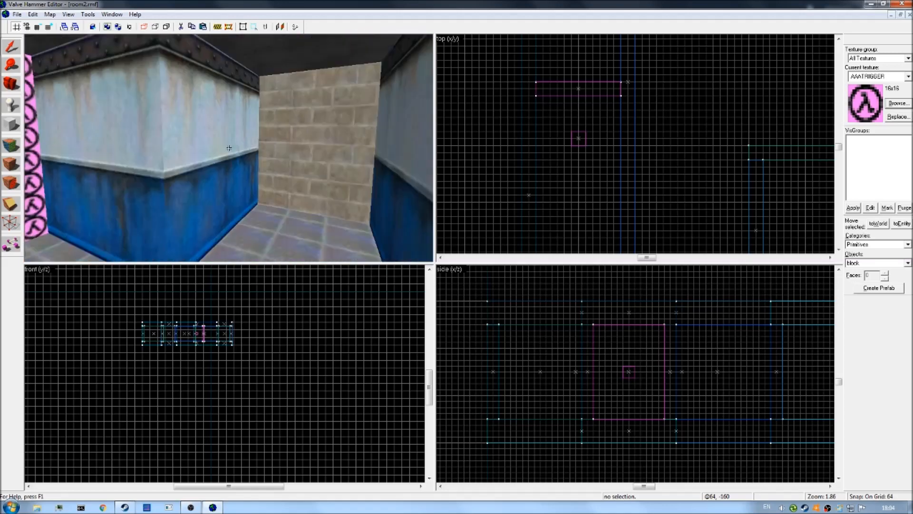
Step: Return to room1.rmf, inspect the info_landmark in front of its corridor trigger and clear the selection
left_click(900, 15)
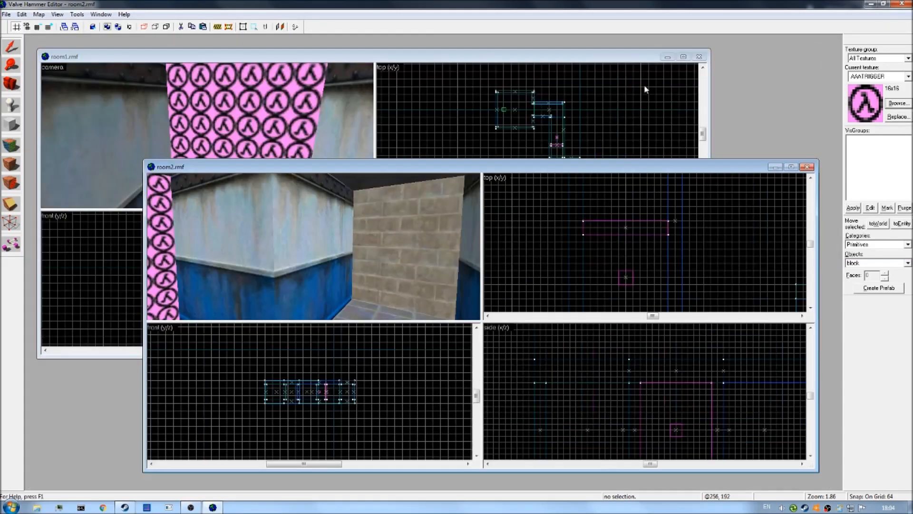
double_click(546, 57)
key("w")
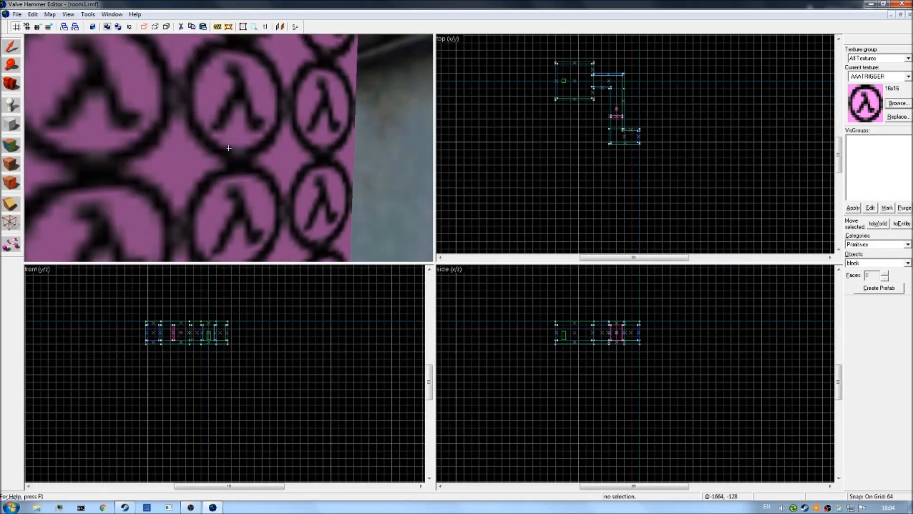
key("w")
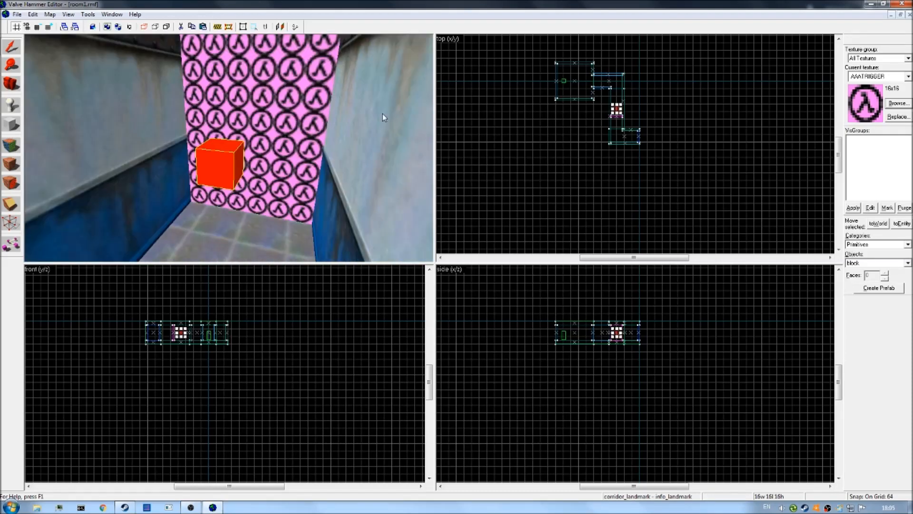
left_click(464, 101)
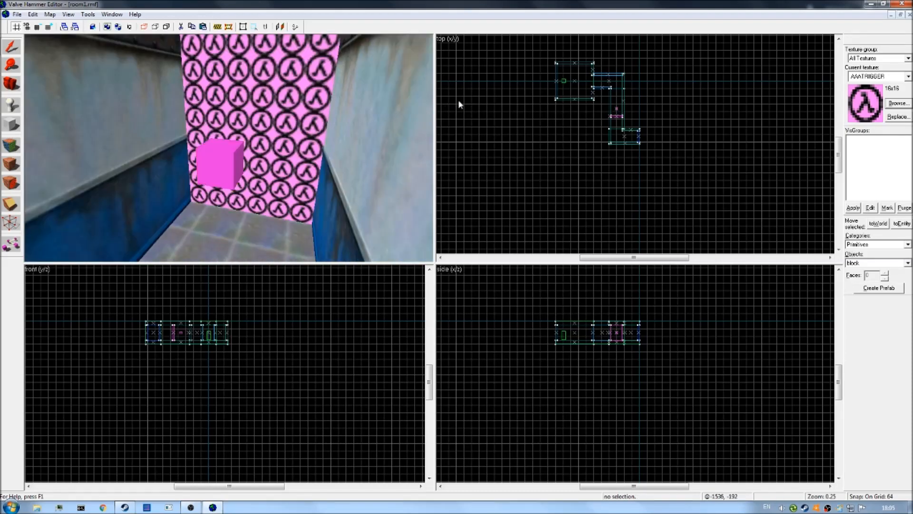
Step: Compile room1 with normal CSG, BSP and VIS, no RAD and without running the game, and dismiss the compile log
left_click(295, 27)
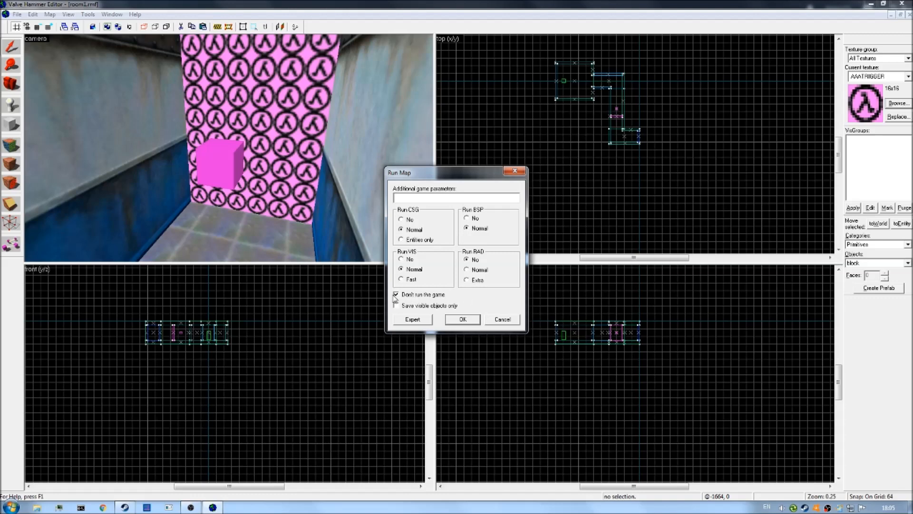
left_click(462, 323)
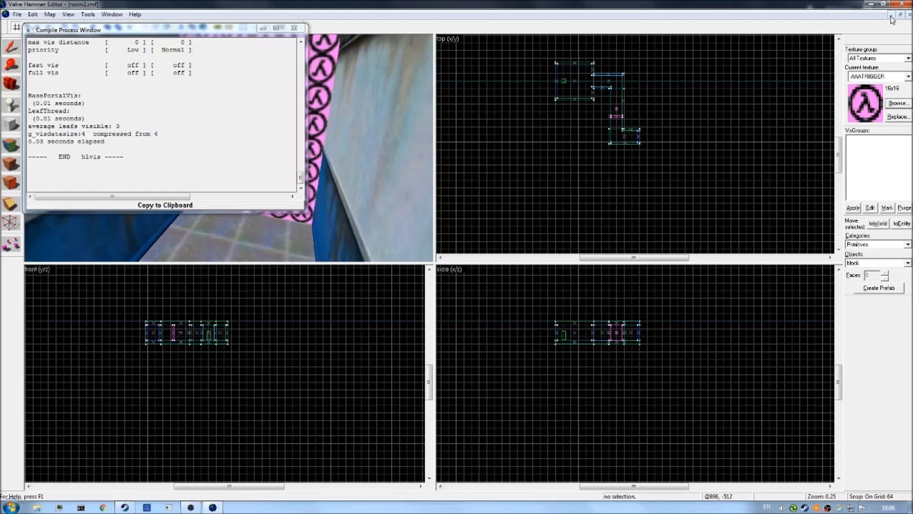
left_click(294, 28)
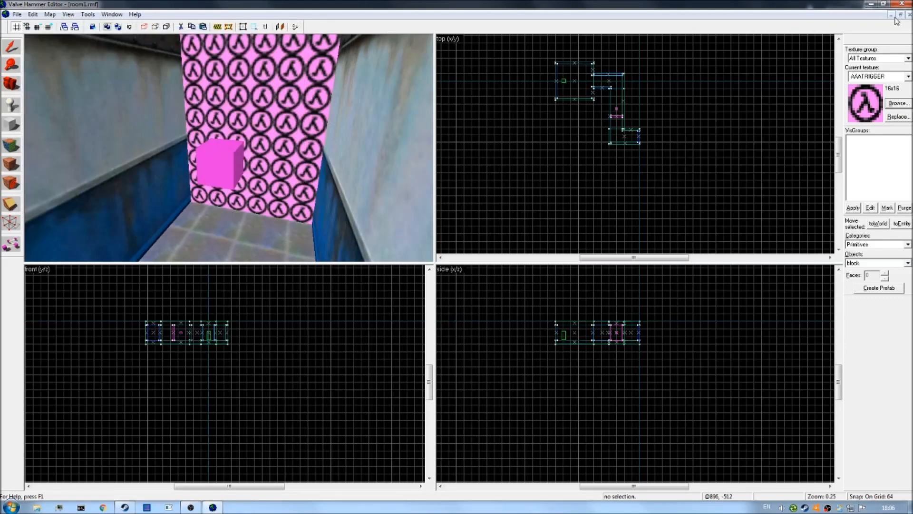
Step: Restore the room1.rmf map from full size and close it, leaving room2.rmf open
left_click(901, 15)
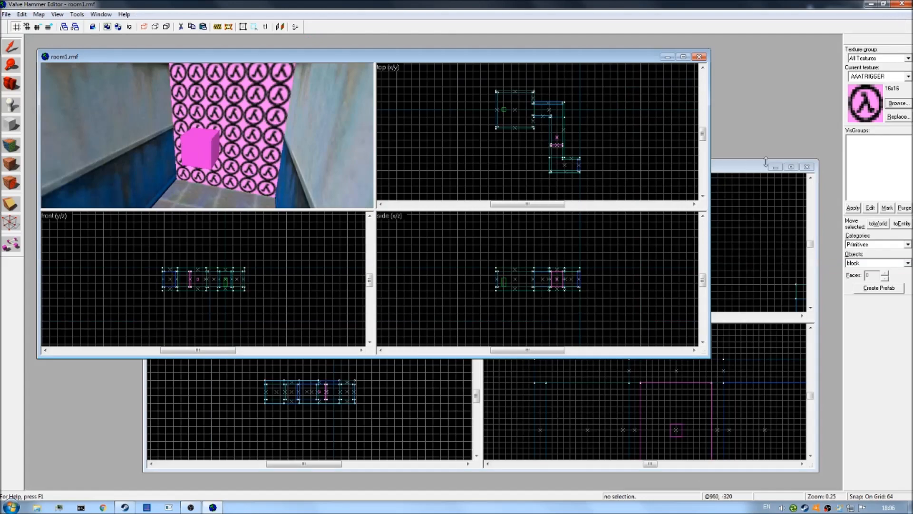
left_click(755, 157)
left_click_drag(755, 158, 751, 148)
left_click(633, 54)
left_click(699, 57)
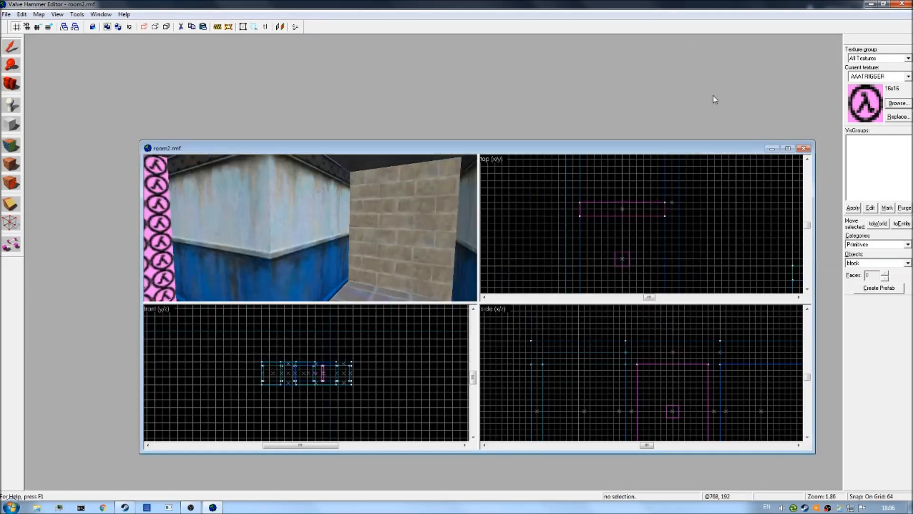
Step: Maximize room2.rmf and compile it with normal CSG, BSP and VIS, no RAD and without running the game
double_click(650, 151)
key("z")
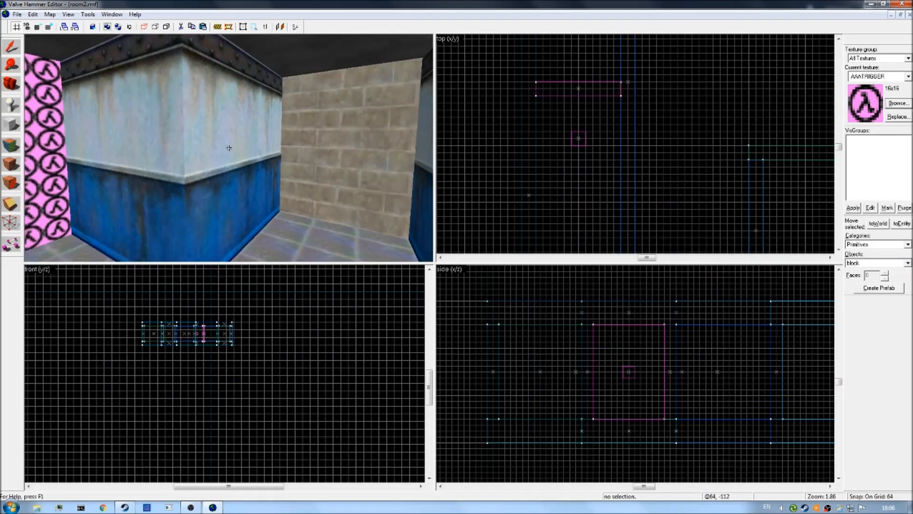
key("z")
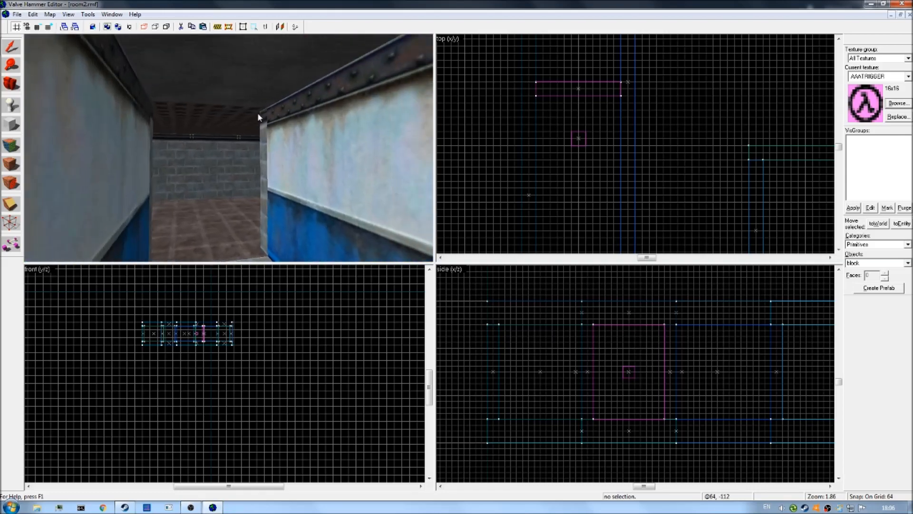
left_click(295, 26)
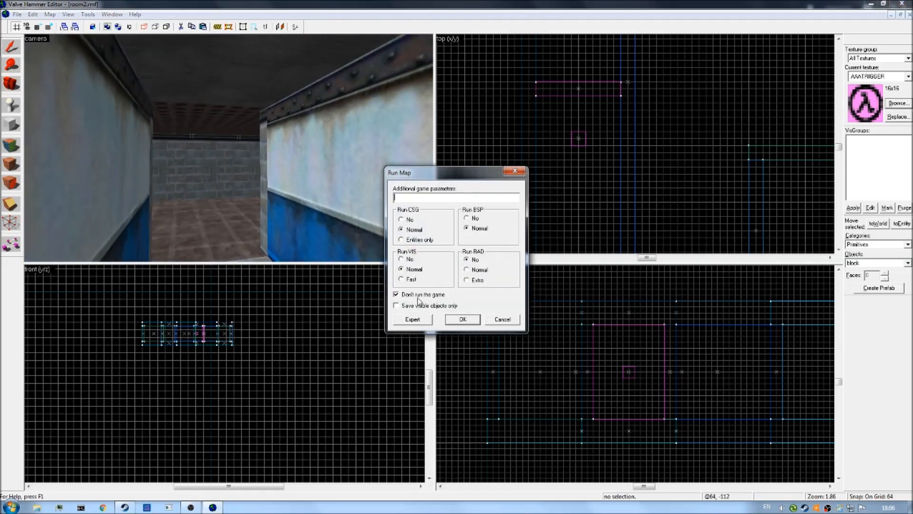
left_click(464, 319)
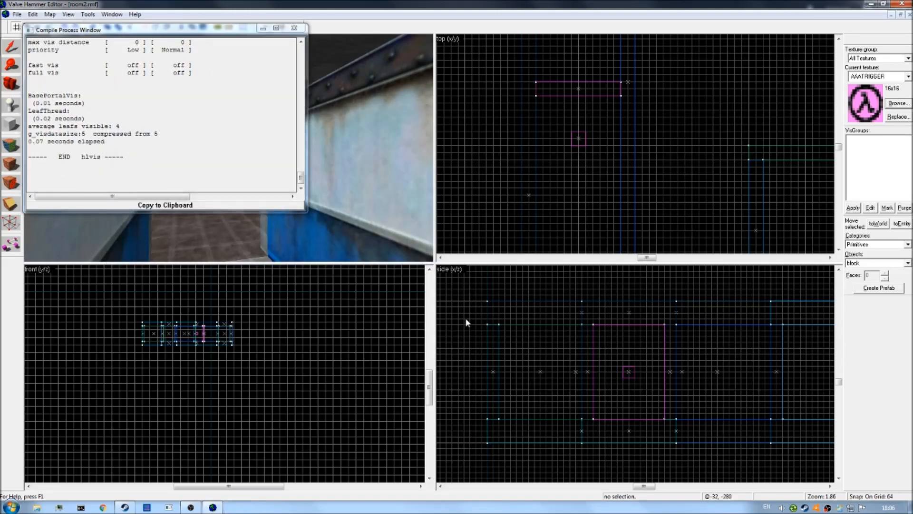
Step: Dismiss the compile log and close the room2.rmf map
left_click(294, 28)
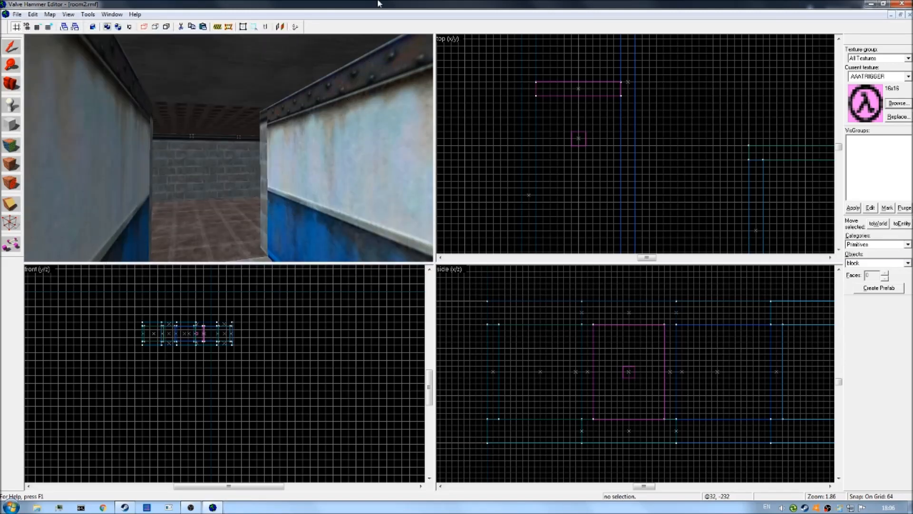
left_click(909, 15)
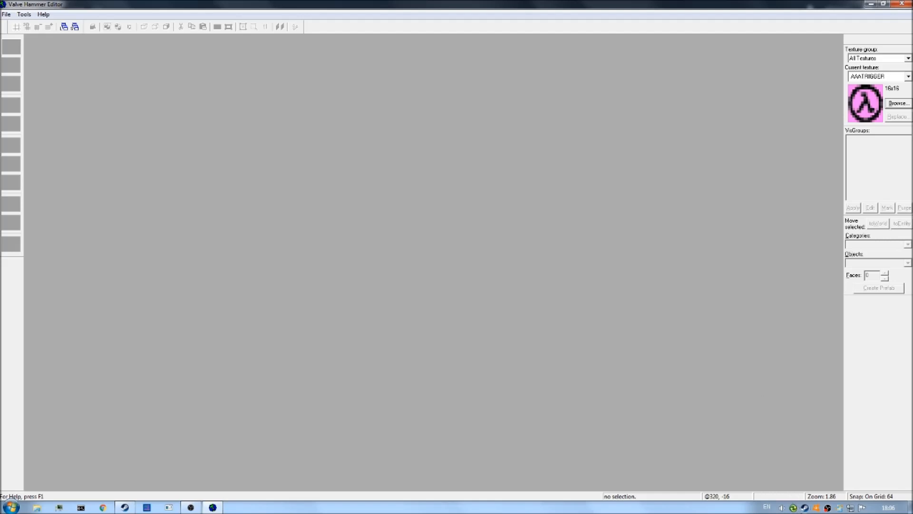
Step: Launch Half-Life from Steam and load the room1 map through the developer console with "map room1"
right_click(805, 508)
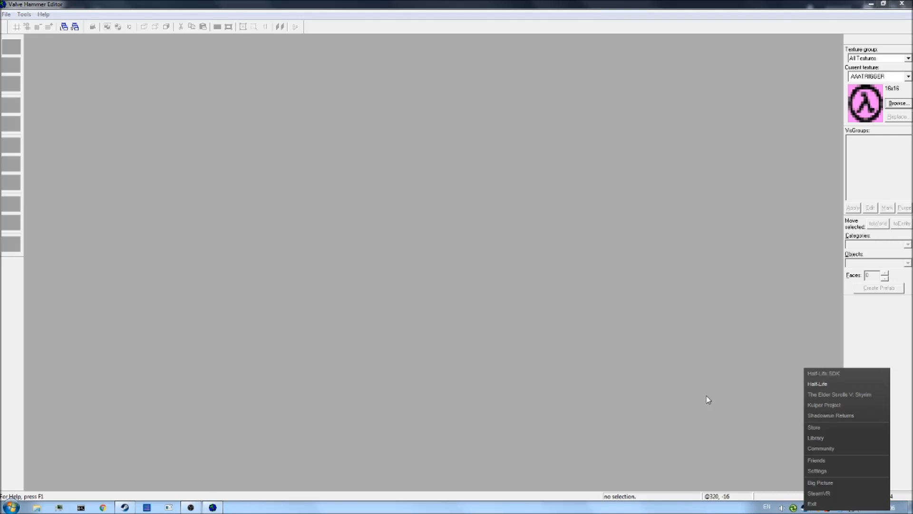
left_click(817, 384)
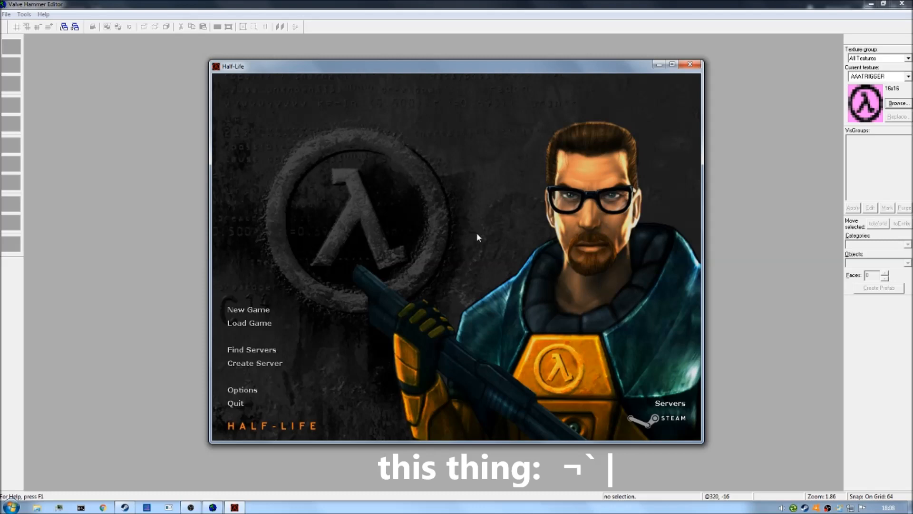
key("grave")
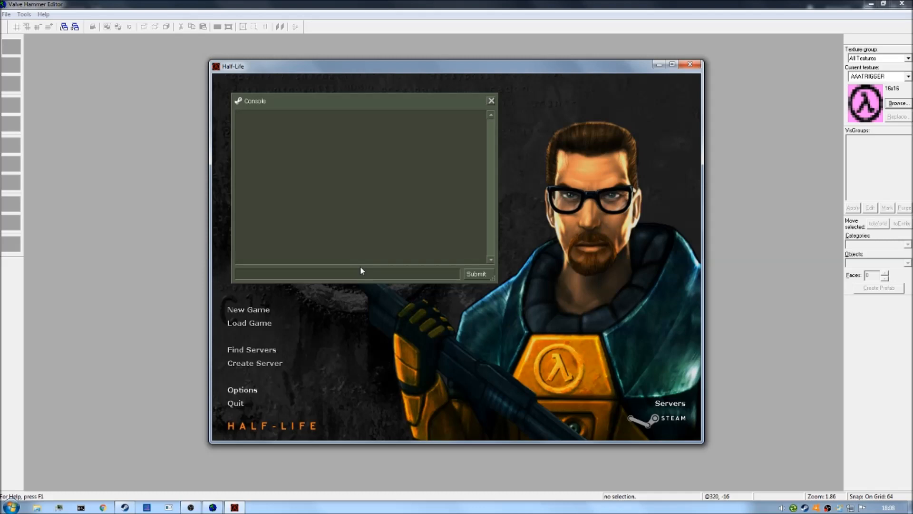
type("map")
type("room1")
key("Return")
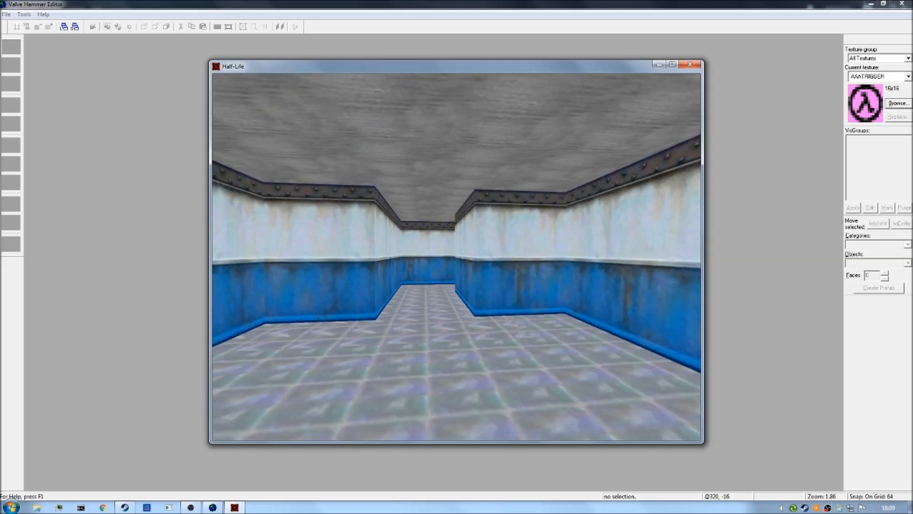
Step: Walk from room1's start through the corridor and across the level-change trigger into the brick room of room2
key("w")
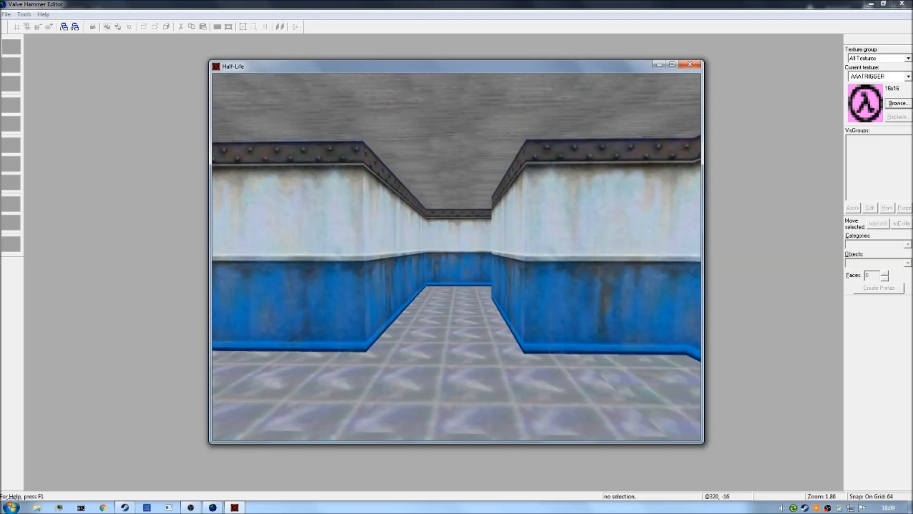
key("w")
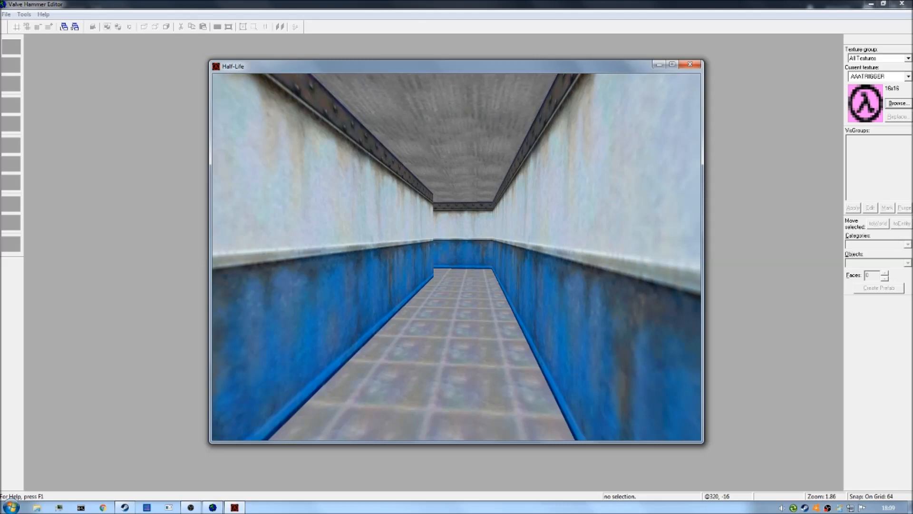
key("w")
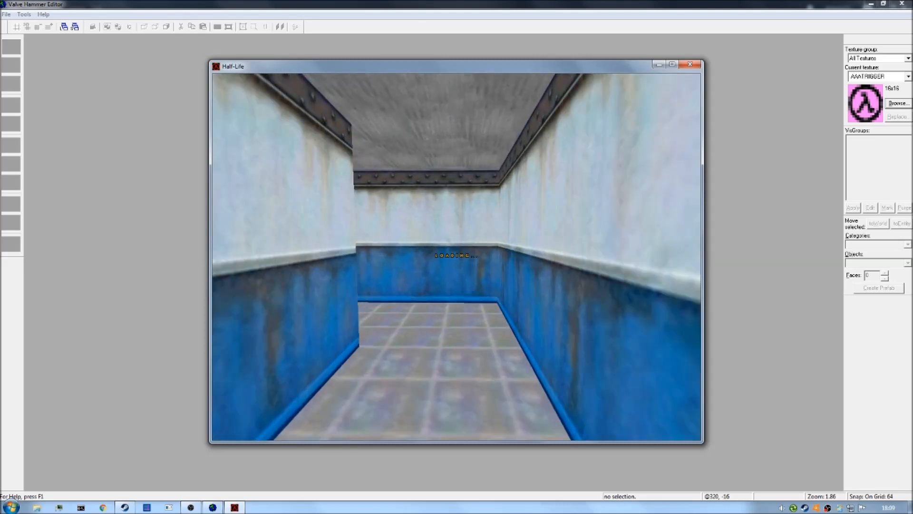
key("w")
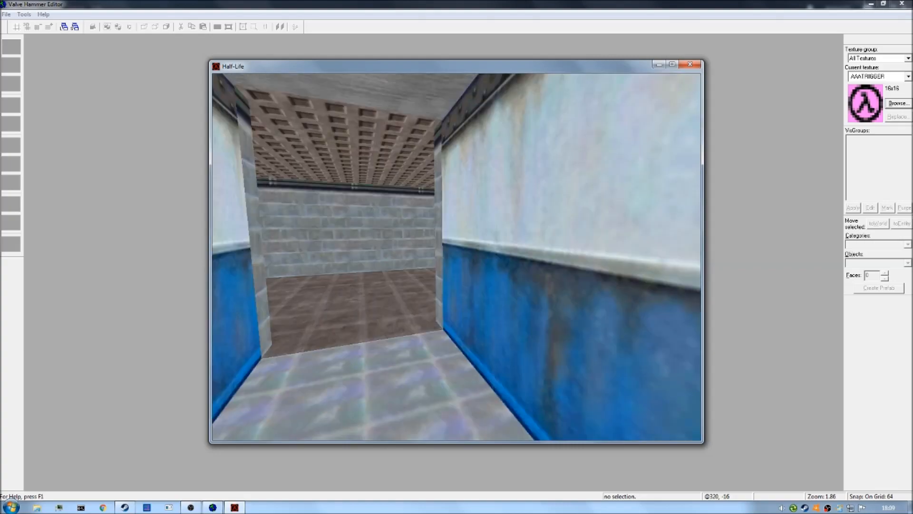
key("w")
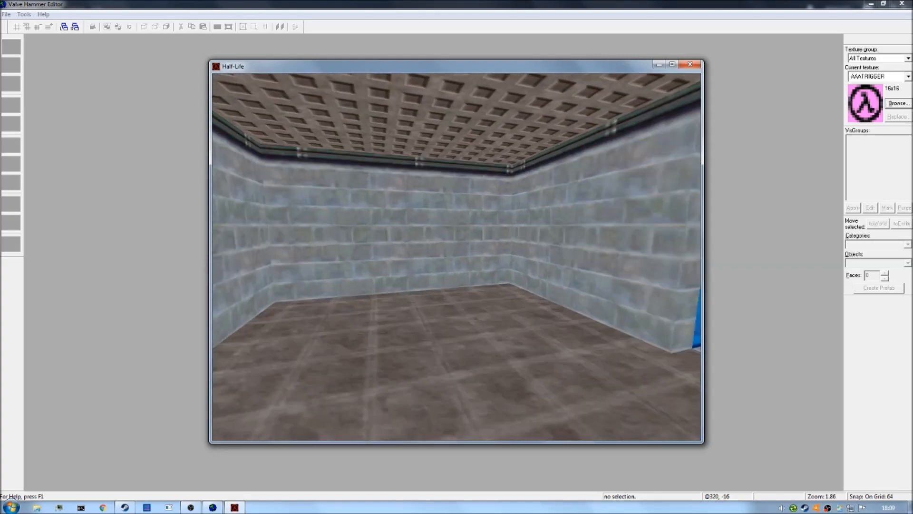
Step: Walk back from the brick room through the corridor to room1 to test the return level transition
key("w")
key("w")
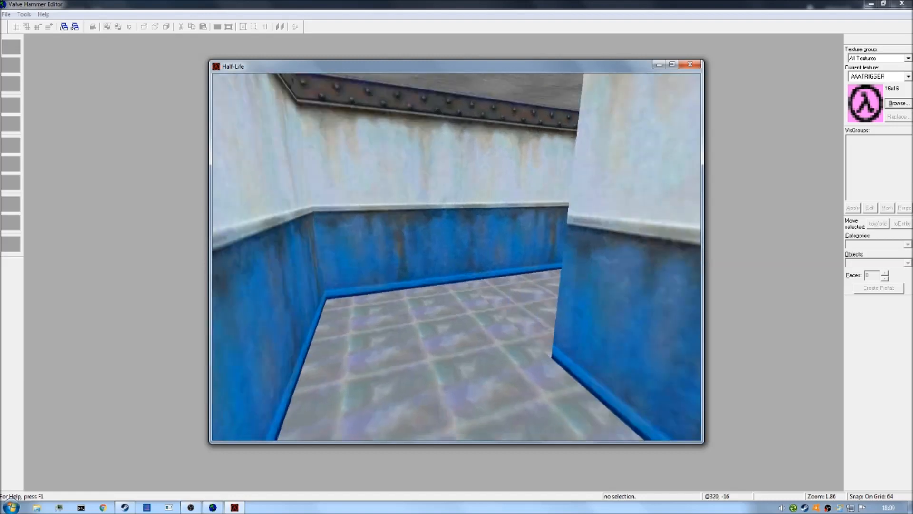
key("w")
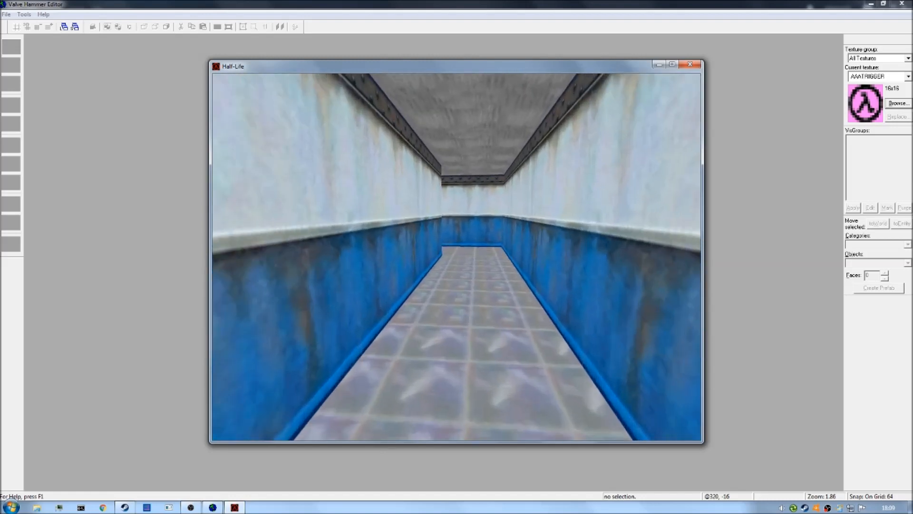
key("w")
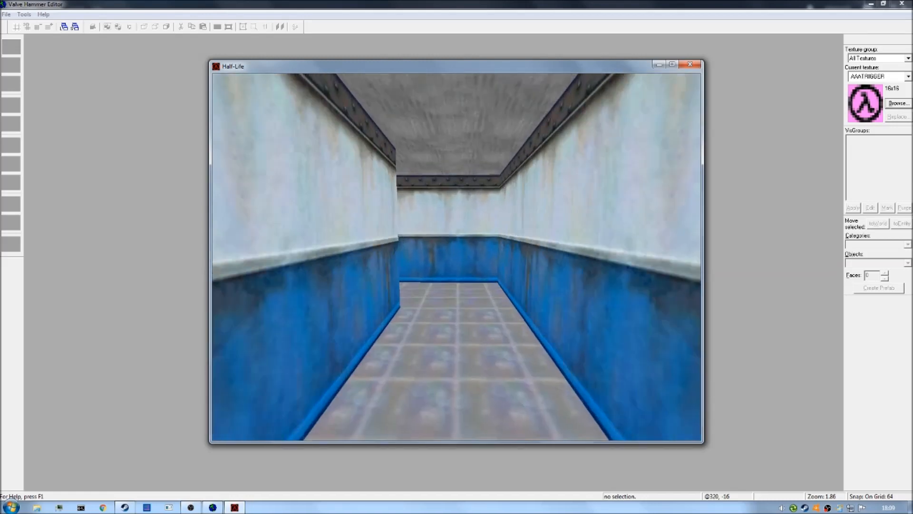
key("w")
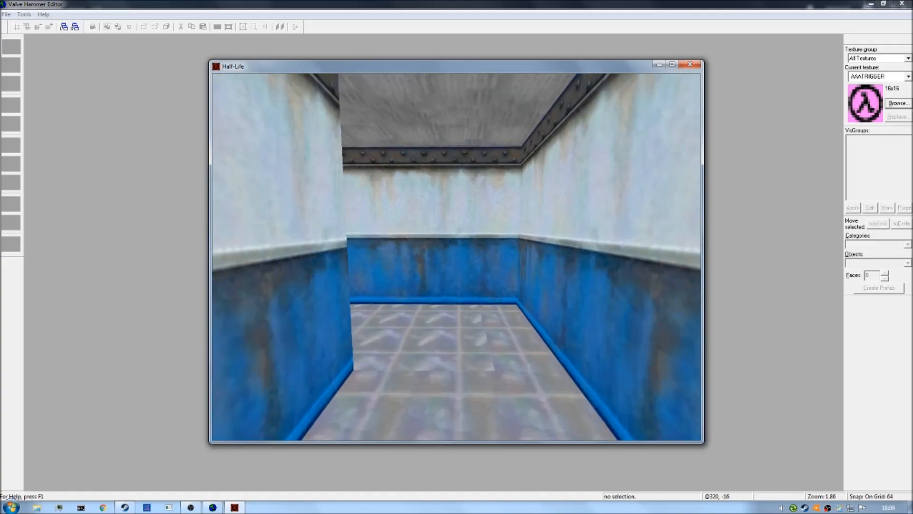
key("w")
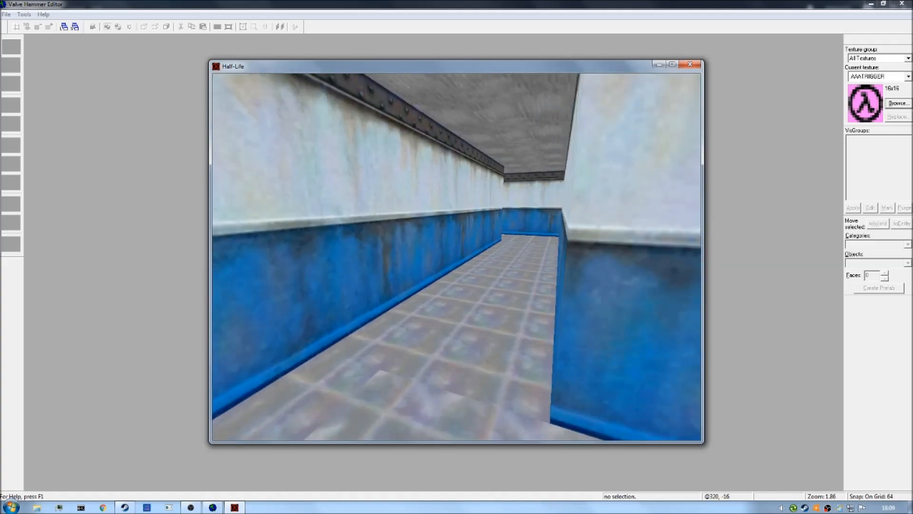
key("w")
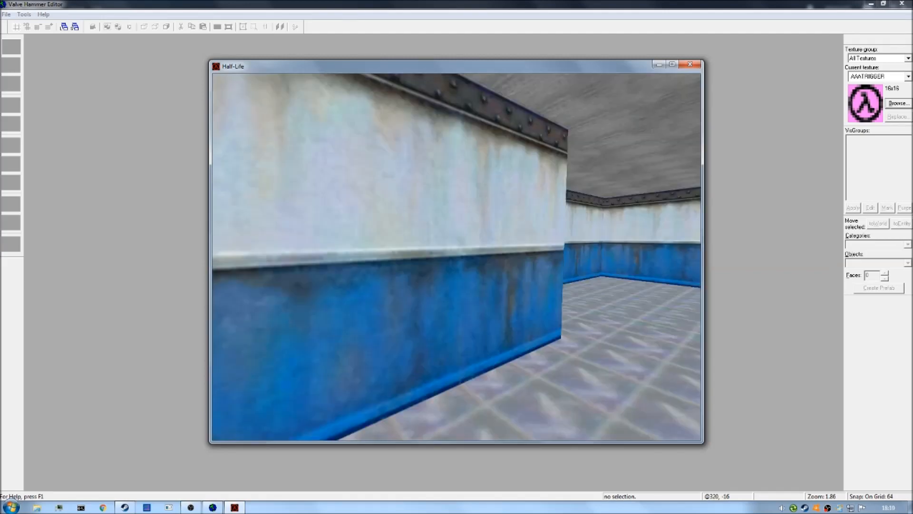
key("w")
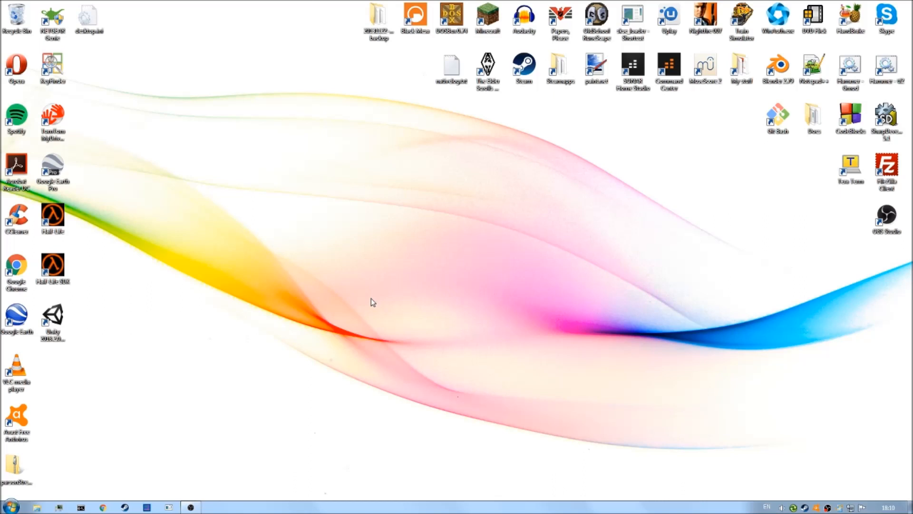
left_click(11, 507)
left_click(174, 295)
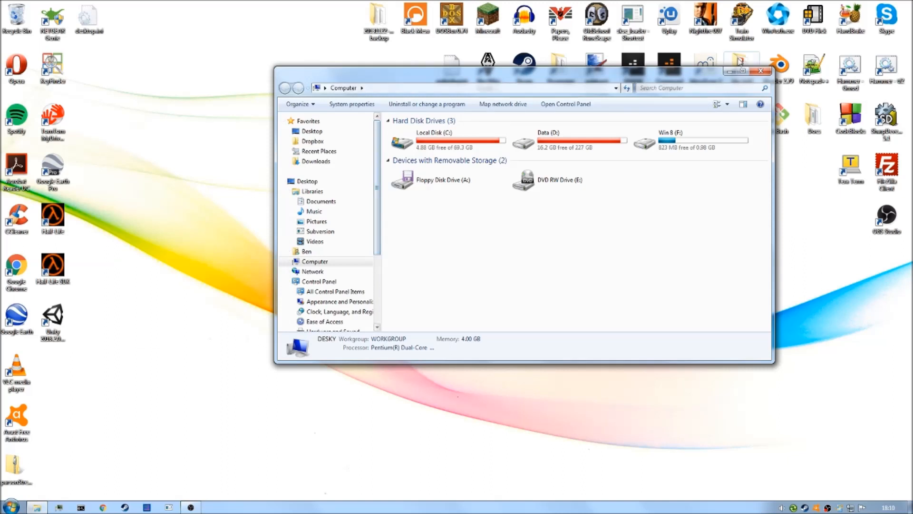
left_click(761, 71)
Step: Open the example_mod folder inside Half-Life under Steam's steamapps\common directory
left_click(560, 69)
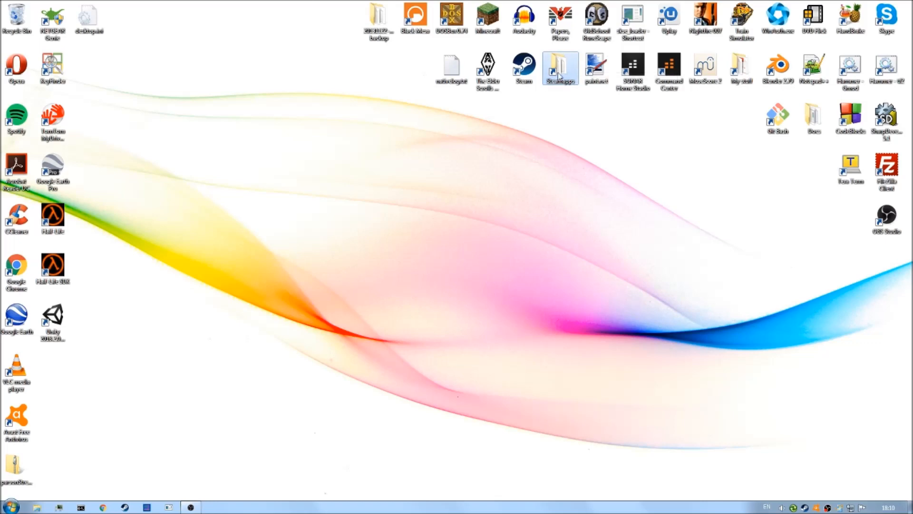
double_click(560, 76)
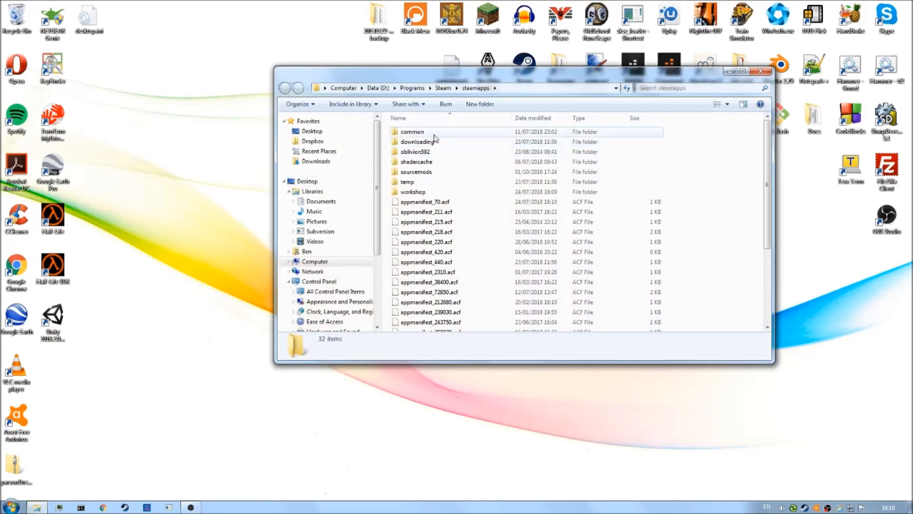
double_click(418, 133)
left_click(468, 302)
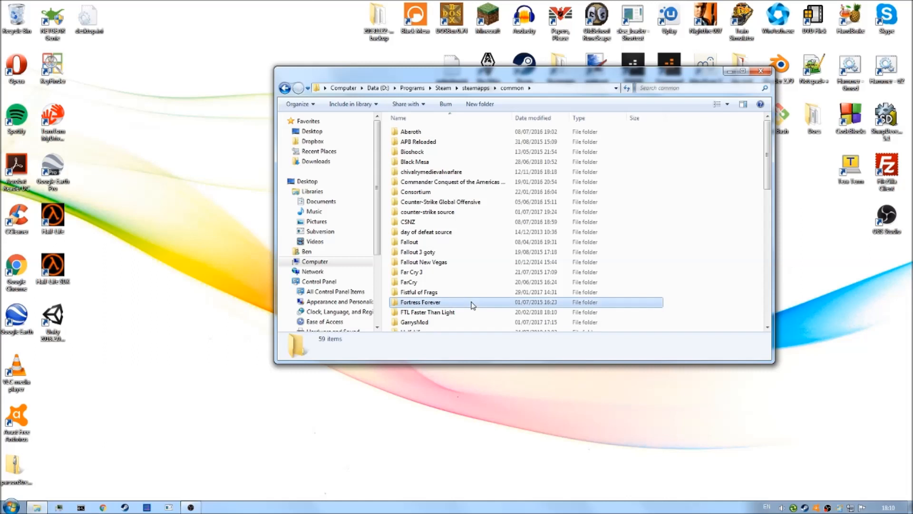
scroll(447, 290, "down", 2)
left_click(445, 276)
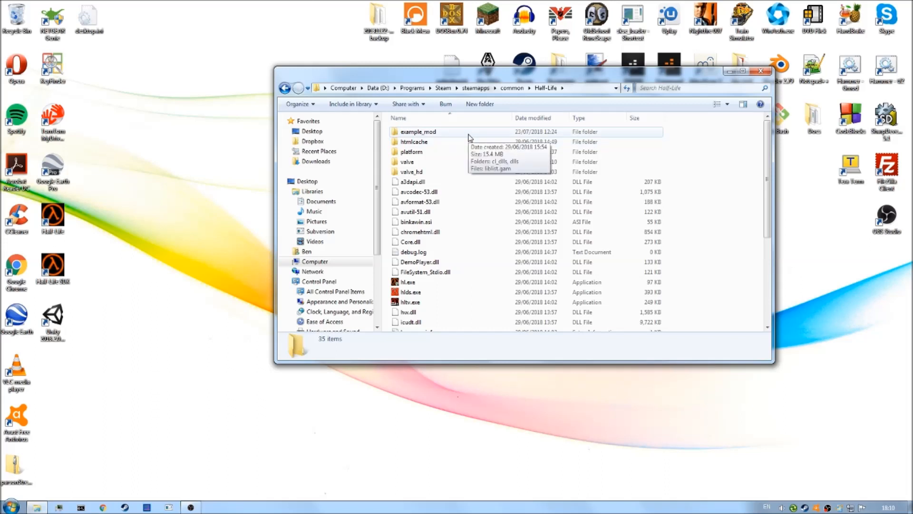
double_click(424, 133)
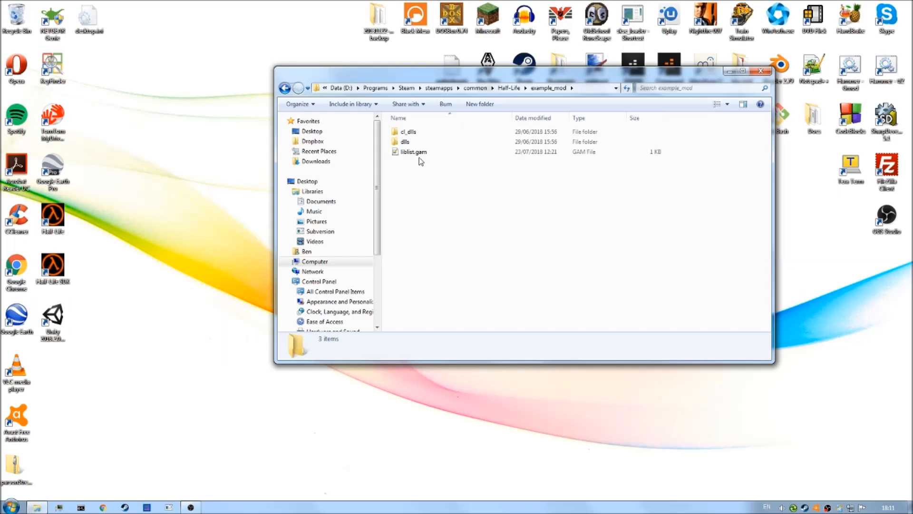
Step: Open liblist.gam in Notepad++, set its startmap value to "room1" and save the file
left_click(423, 154)
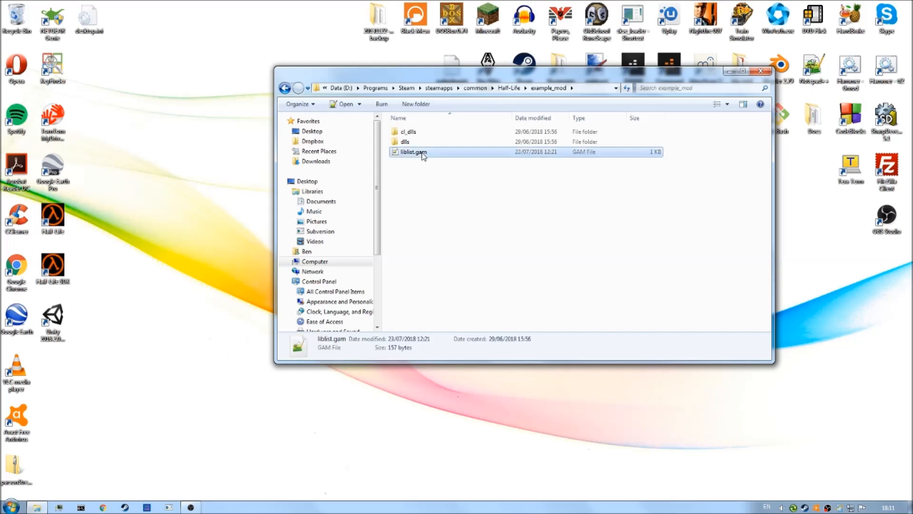
right_click(457, 151)
left_click(474, 189)
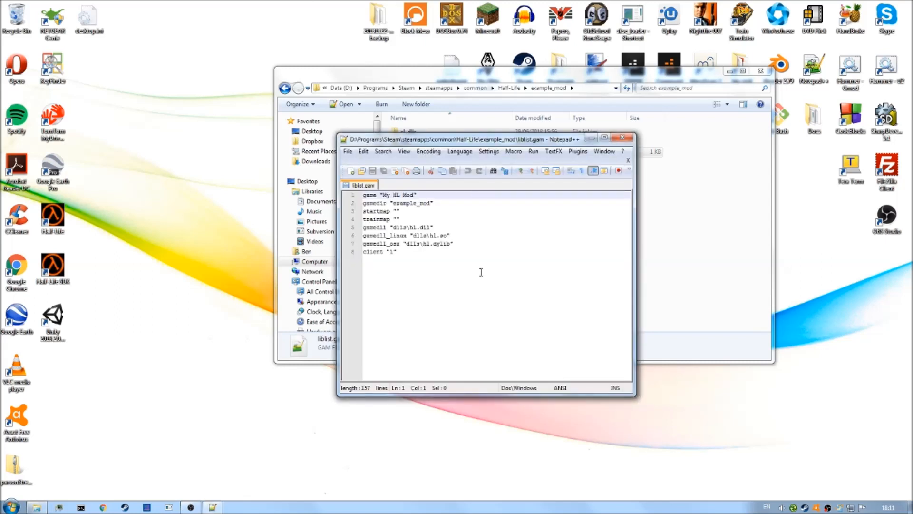
left_click(469, 309)
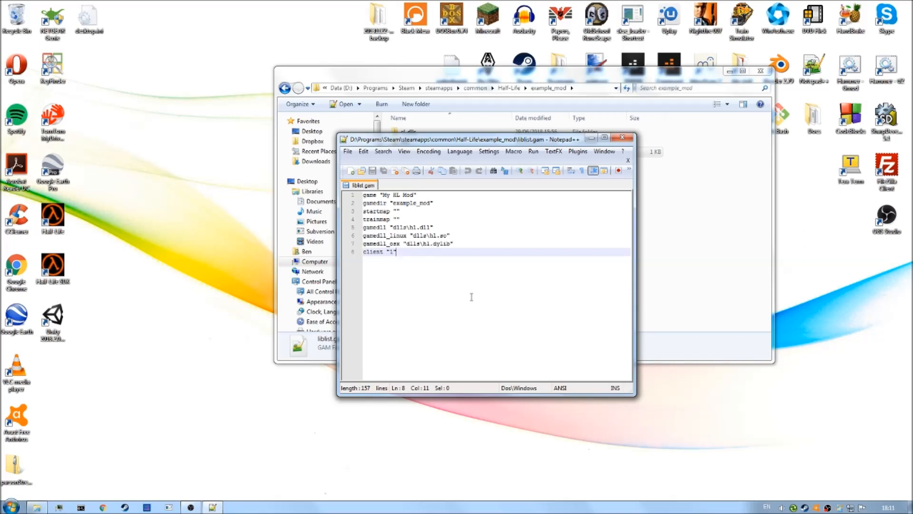
left_click_drag(402, 212, 354, 212)
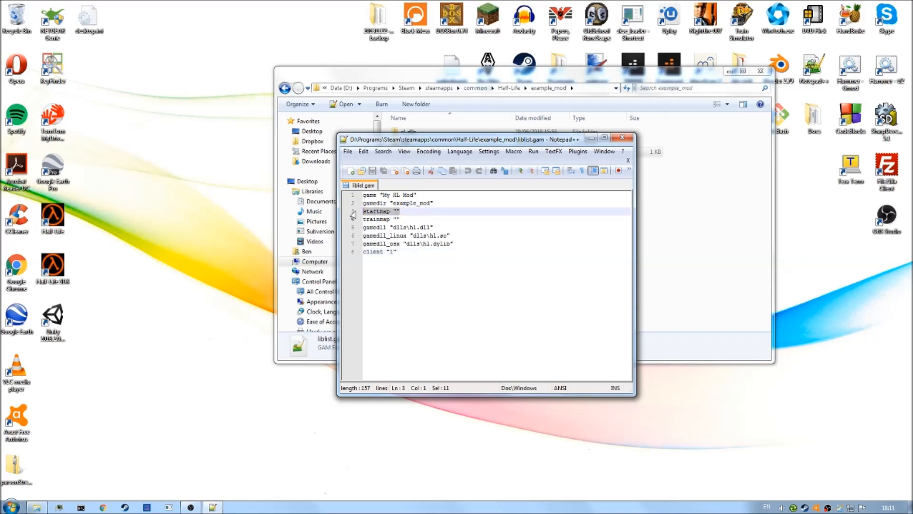
left_click(433, 212)
type("c0")
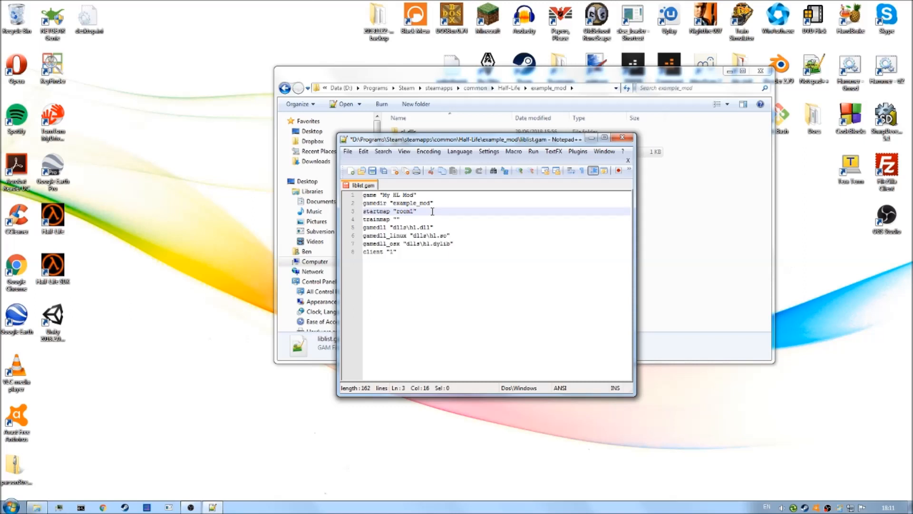
key("ctrl+s")
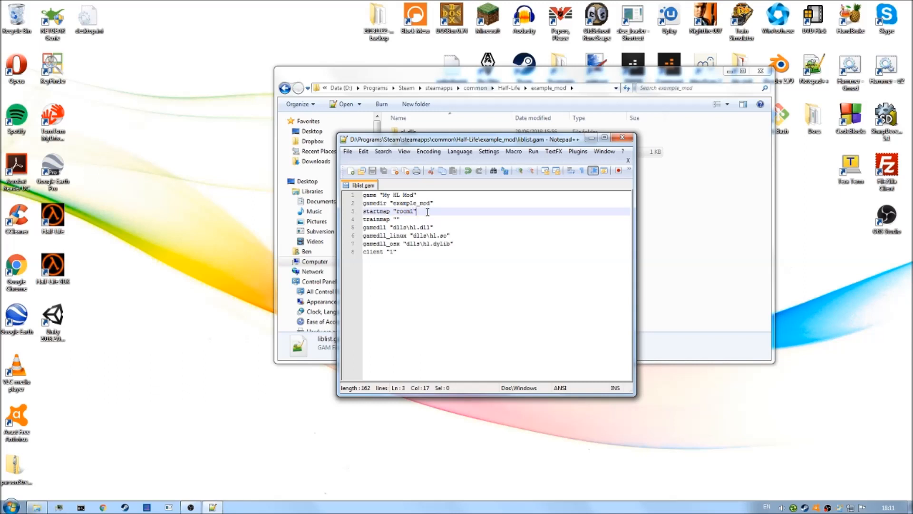
Step: Review the trainmap and startmap entries in liblist.gam
left_click(402, 218)
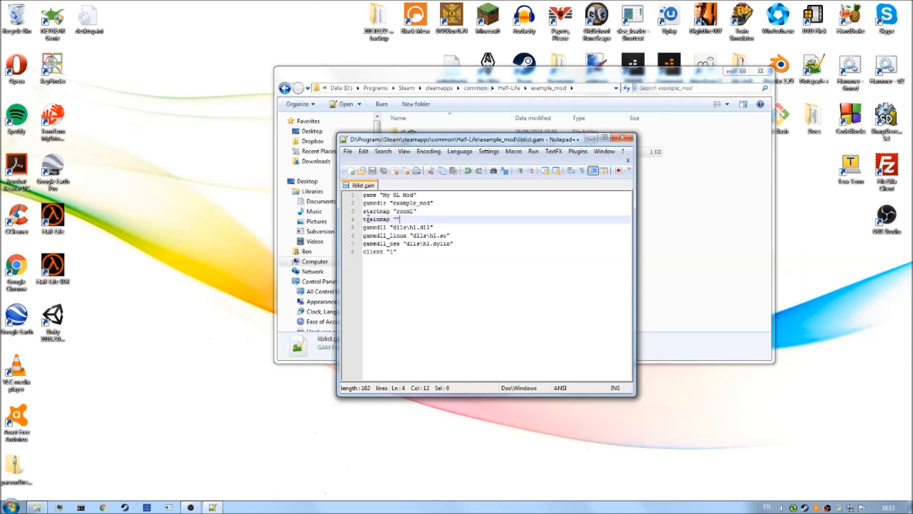
mouse_move(364, 219)
left_mouse_down()
mouse_move(404, 219)
mouse_move(365, 220)
left_mouse_up()
left_click(408, 219)
left_click(413, 219)
left_click_drag(429, 218, 359, 211)
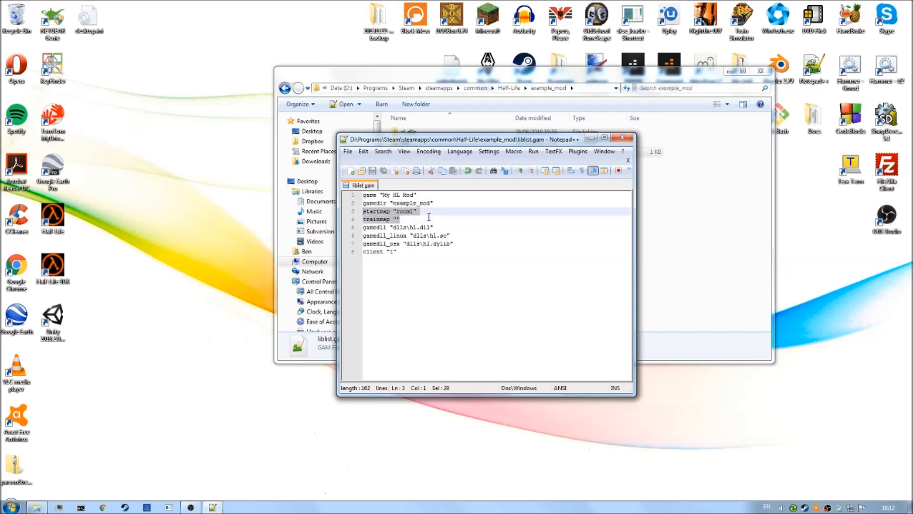
left_click(430, 217)
left_click(439, 212)
Step: Close Notepad++ and create a folder named maps inside example_mod
left_click(630, 141)
left_click(547, 183)
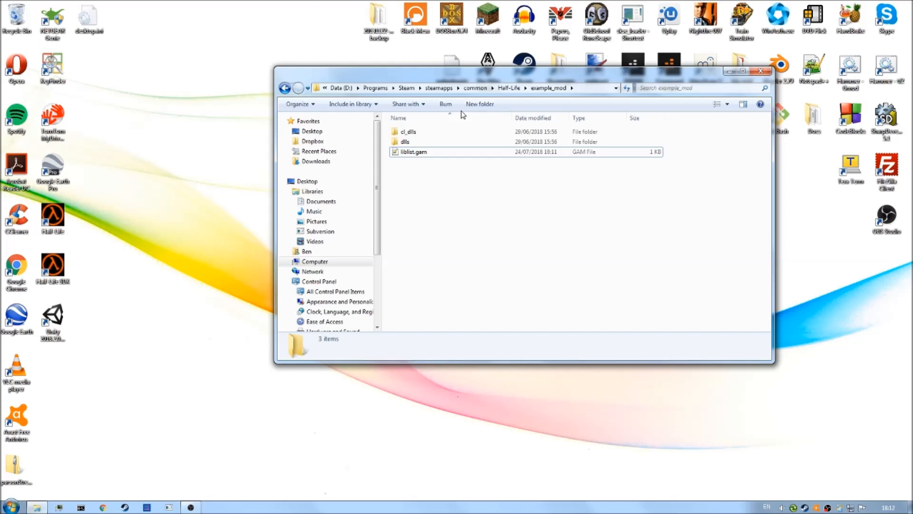
left_click(480, 104)
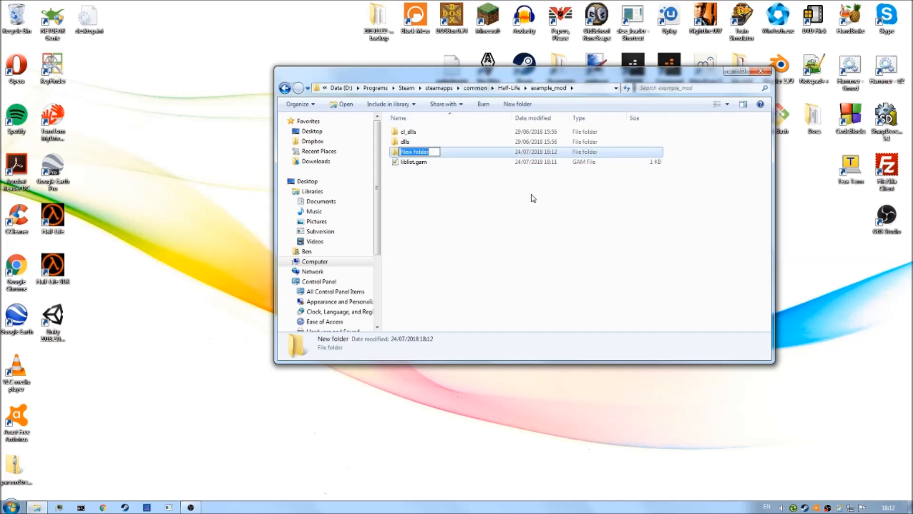
type("maps")
key("Return")
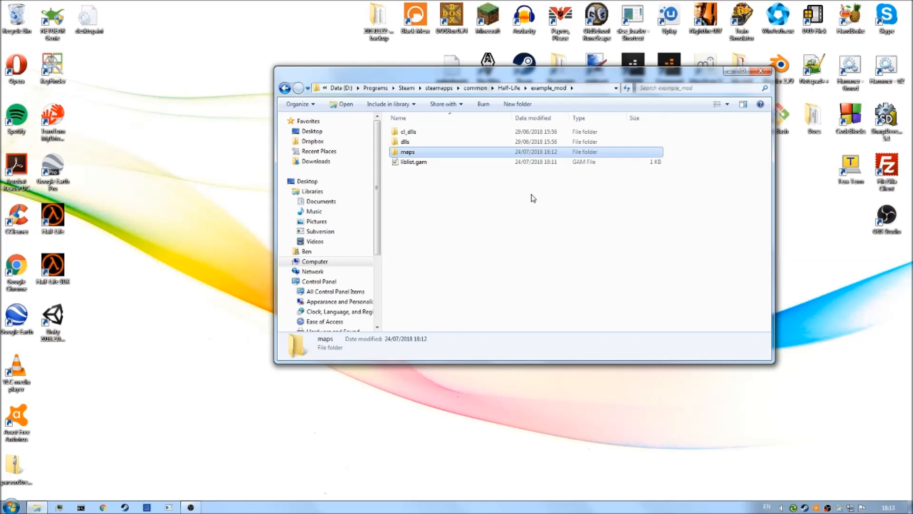
Step: Open example_mod's maps folder, and in a second Explorer window browse from steamapps\common to Half-Life\valve\maps
double_click(498, 157)
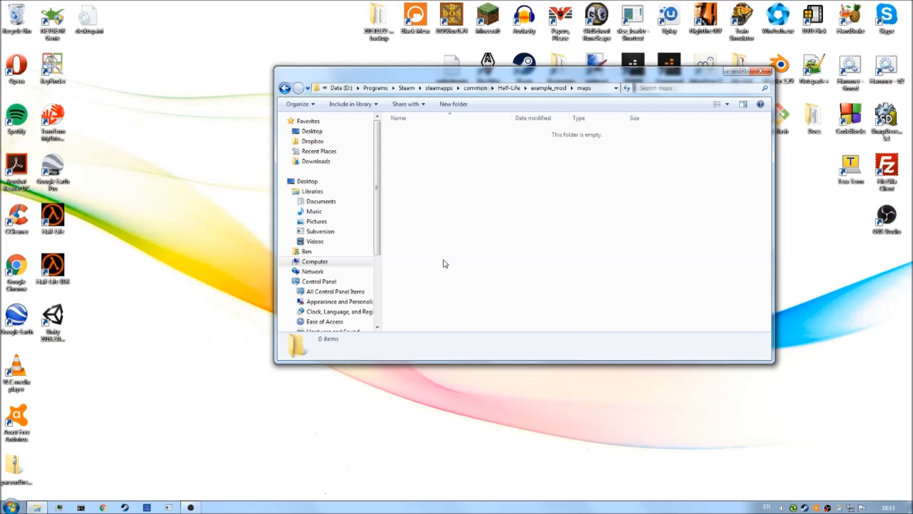
left_click_drag(610, 74, 529, 202)
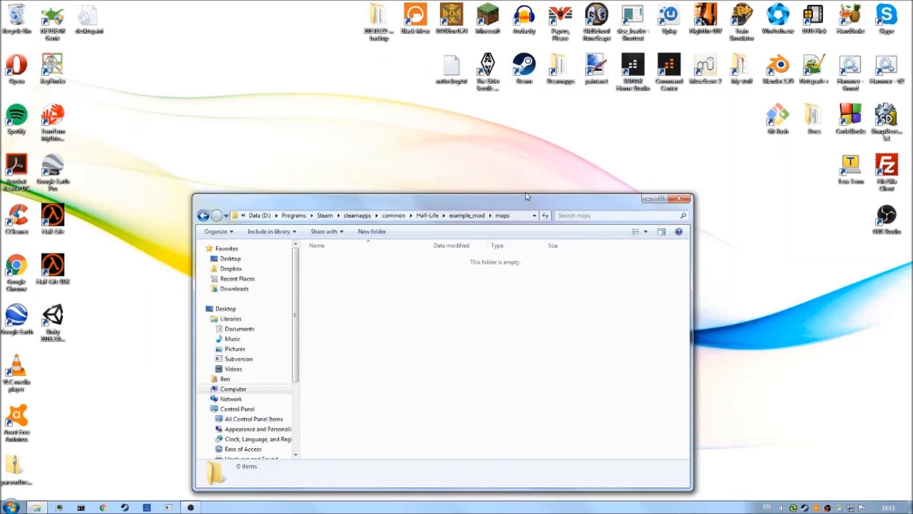
double_click(565, 84)
left_click(369, 66)
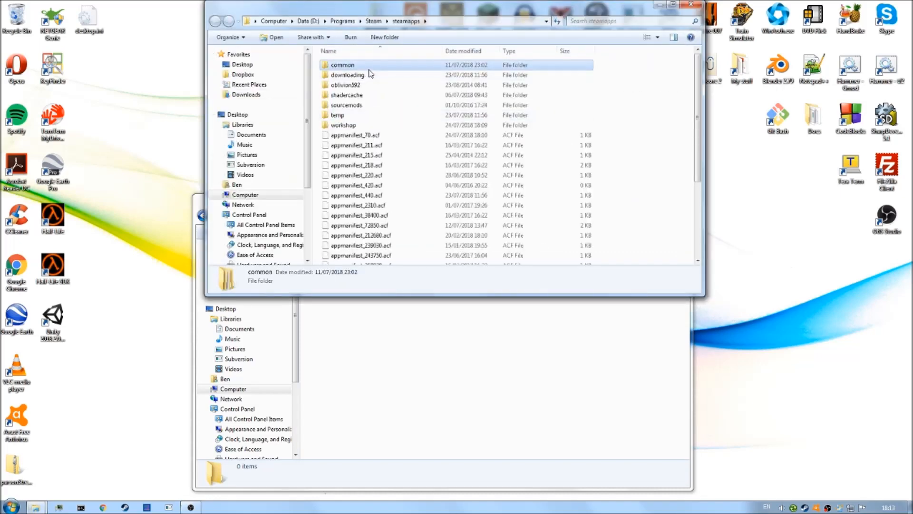
double_click(369, 67)
scroll(376, 238, "down", 3)
left_click(372, 209)
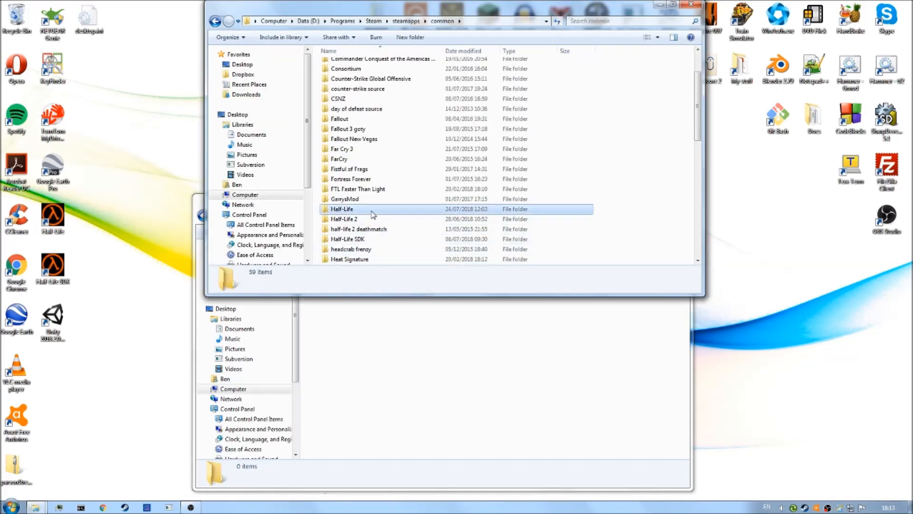
double_click(373, 213)
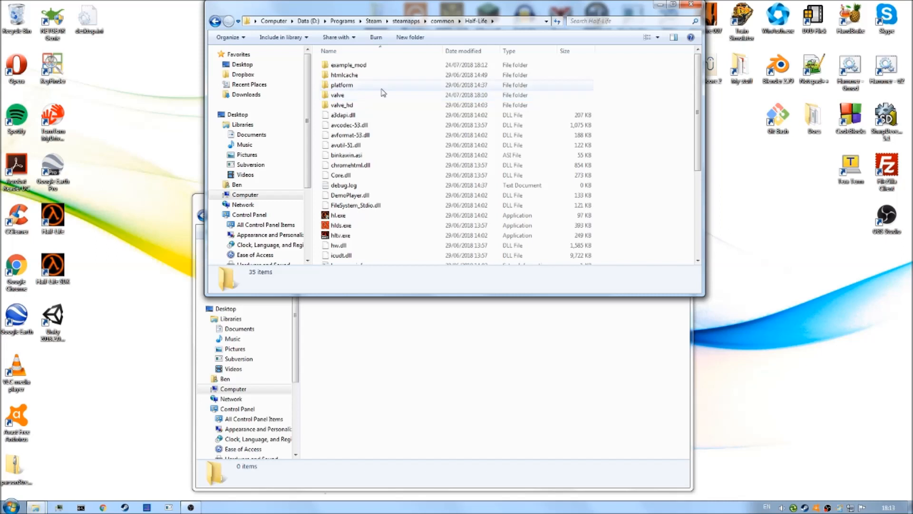
left_click(372, 96)
double_click(365, 97)
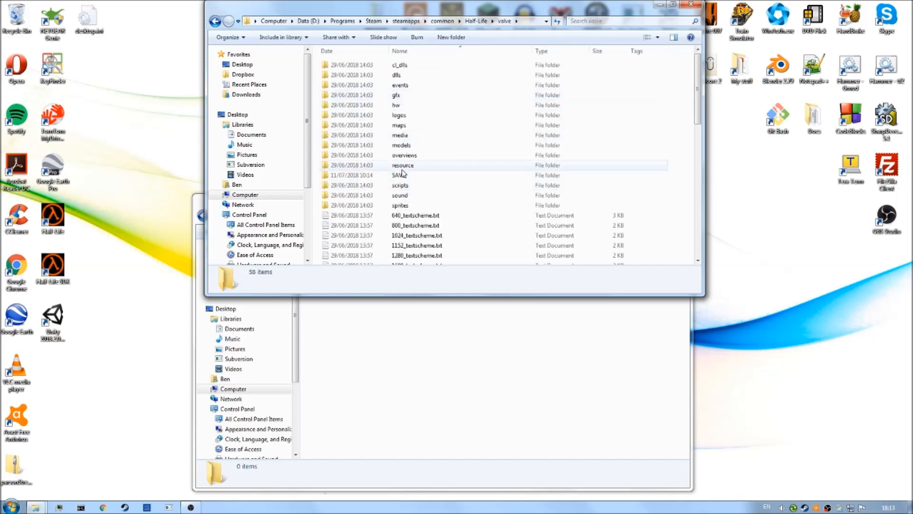
double_click(405, 130)
Step: Search the valve\maps folder for "room"
scroll(640, 139, "down", 1)
scroll(637, 136, "up", 1)
scroll(636, 132, "down", 5)
scroll(634, 130, "up", 5)
left_click(638, 21)
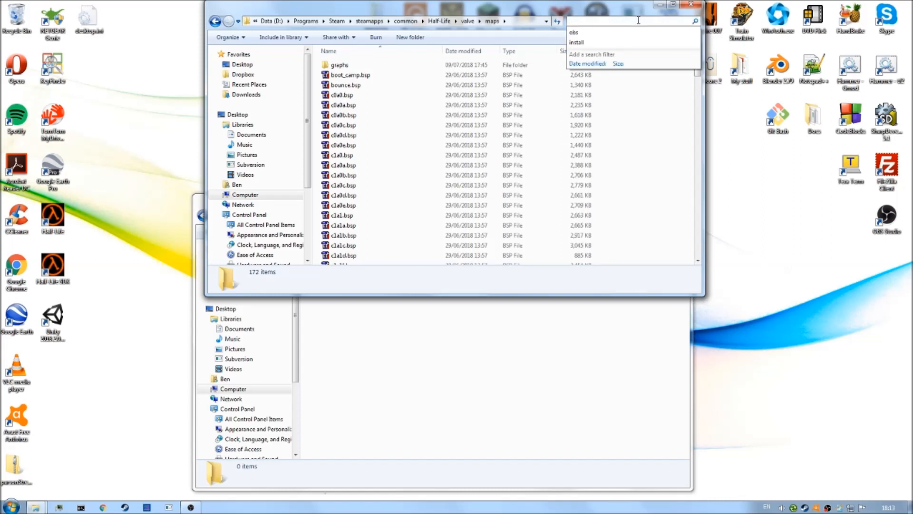
type("room")
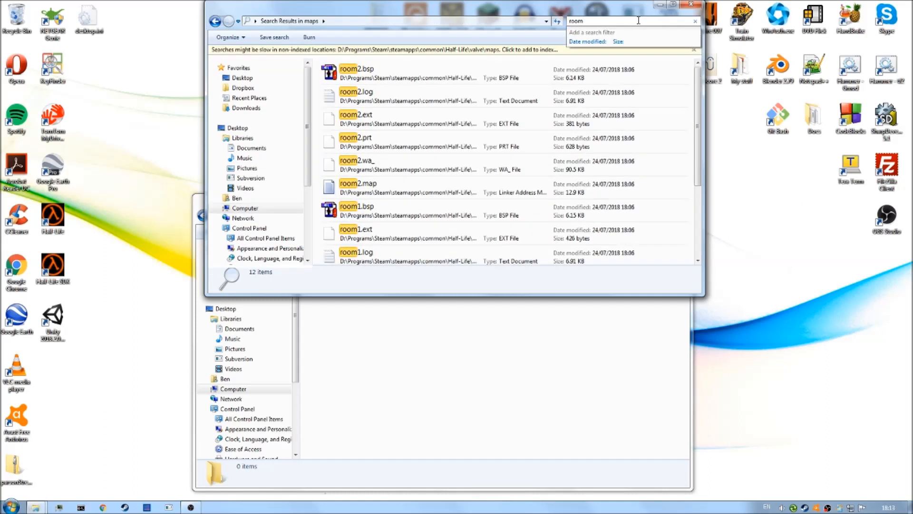
Step: Copy room1.bsp and room2.bsp from the search results into example_mod's maps folder
left_click(400, 211)
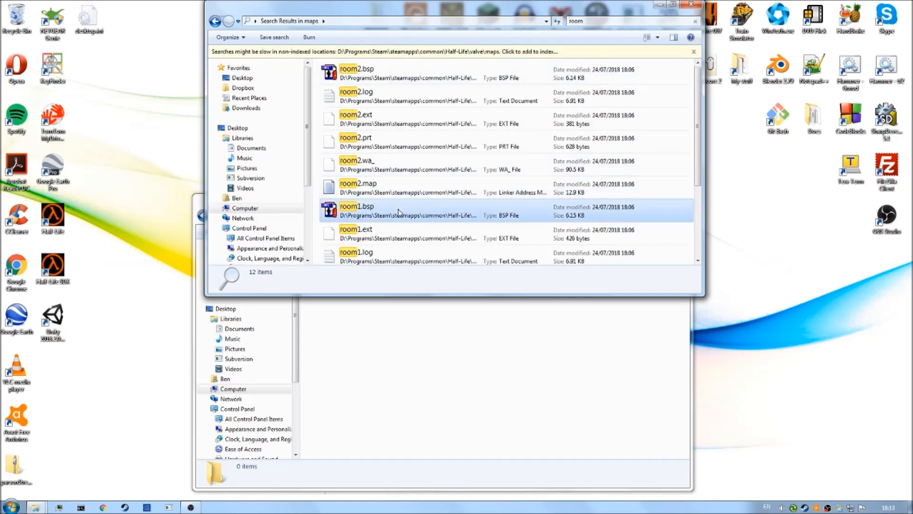
left_click(394, 82, "ctrl")
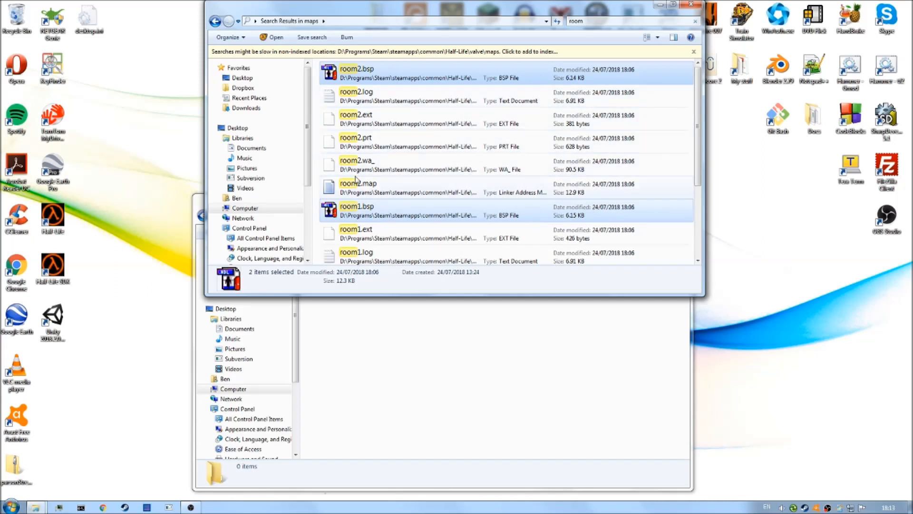
left_click(404, 215)
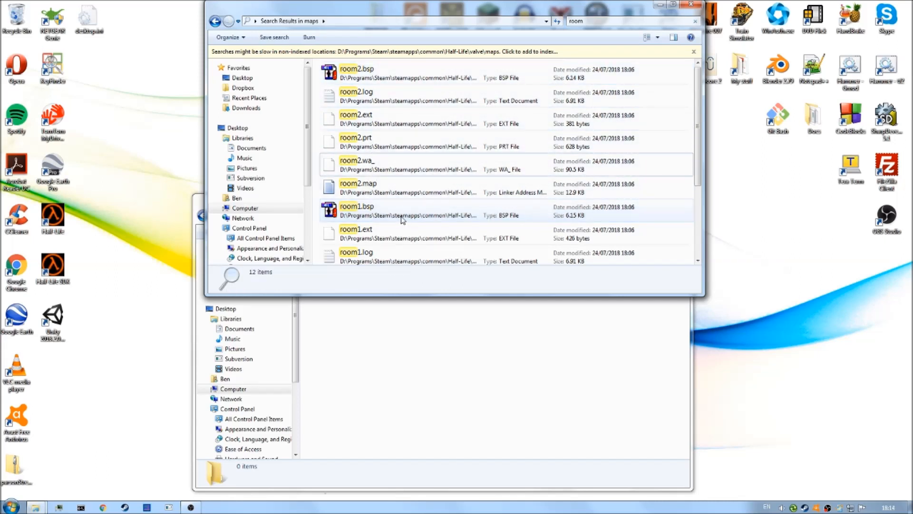
left_click(378, 80, "ctrl")
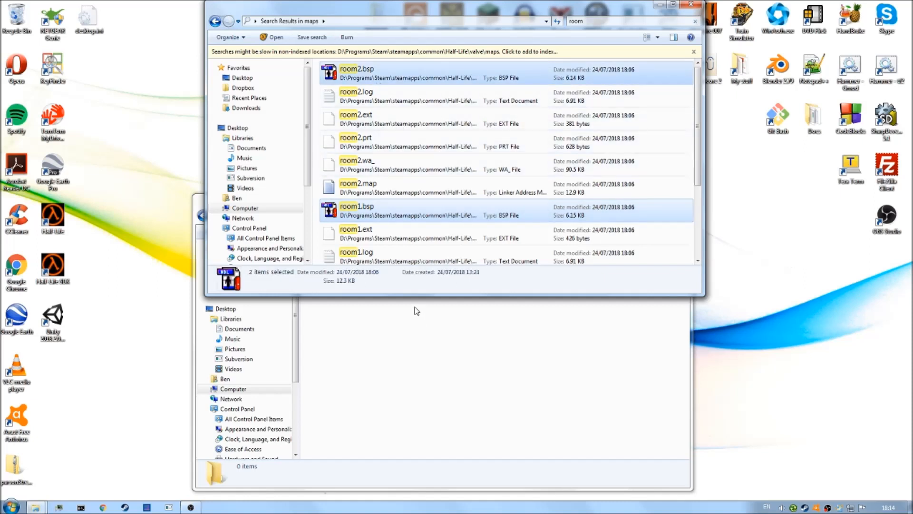
left_click(446, 343)
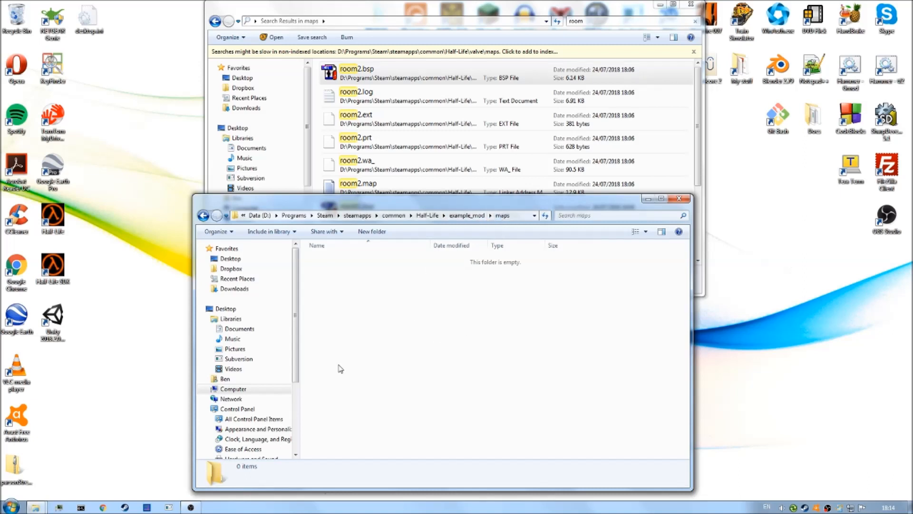
right_click(402, 339)
left_click(393, 340)
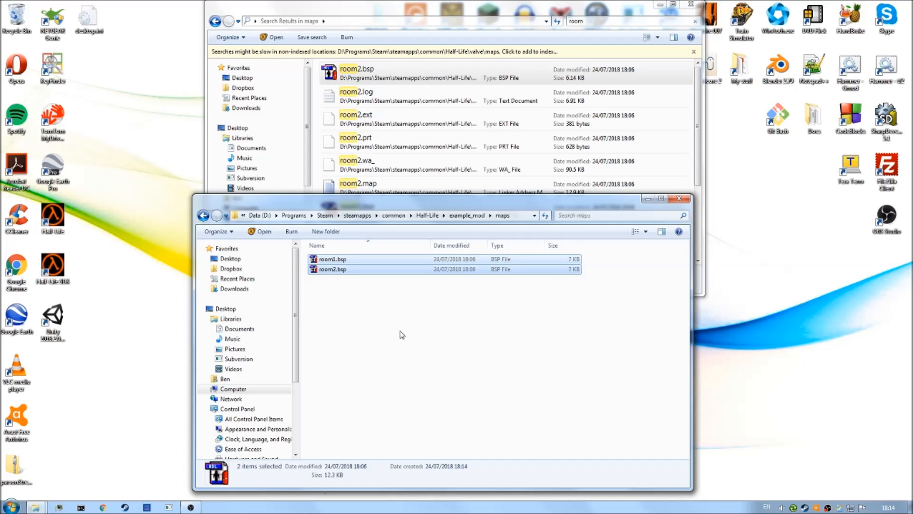
left_click_drag(390, 327, 376, 306)
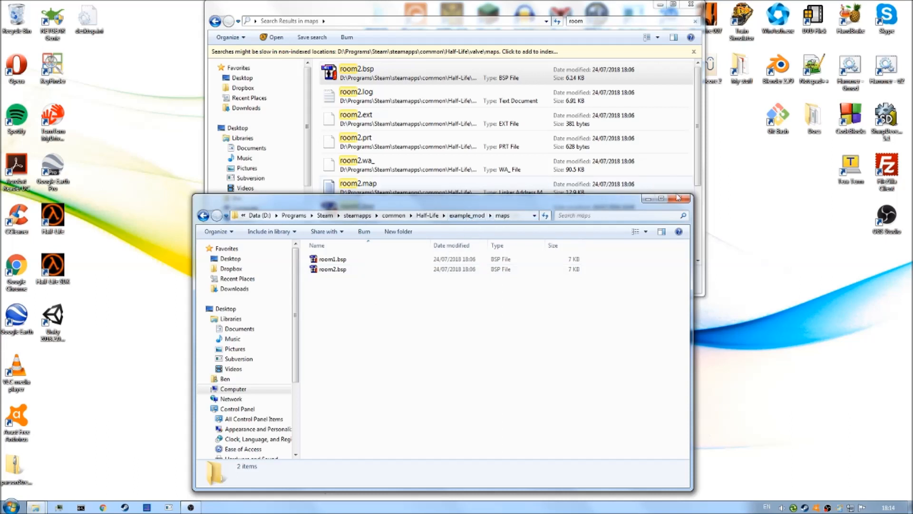
Step: Go back to the example_mod folder and close both Explorer windows
left_click(466, 215)
left_click(391, 291)
left_click(400, 304)
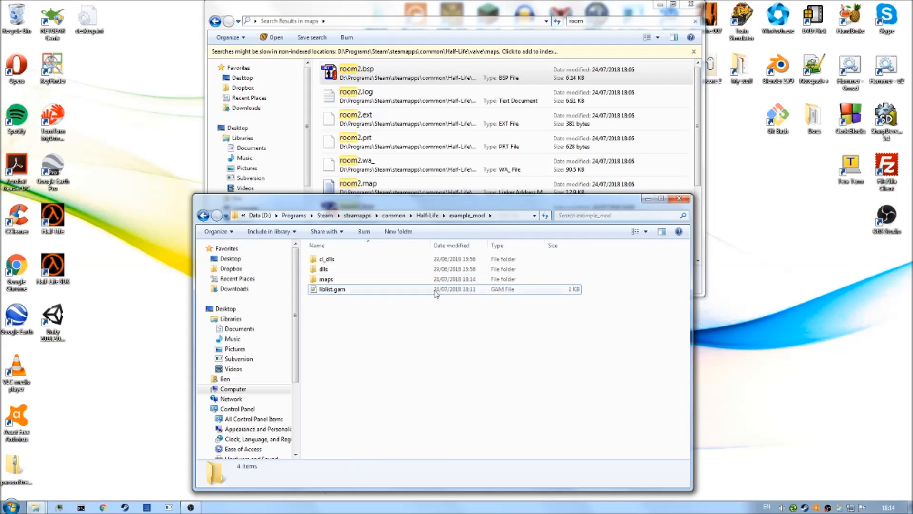
left_click(677, 199)
left_click(690, 4)
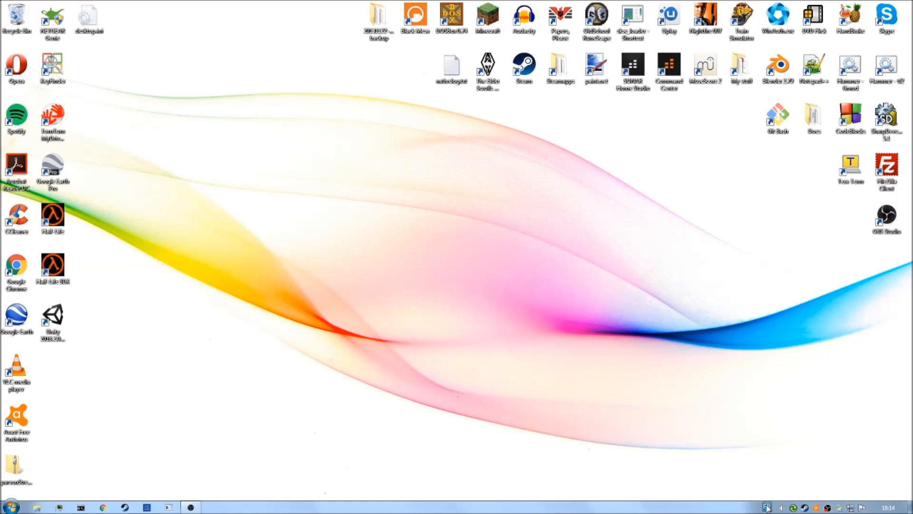
Step: Switch to Steam, show the games list in the library and launch My HL Mod
left_click(125, 508)
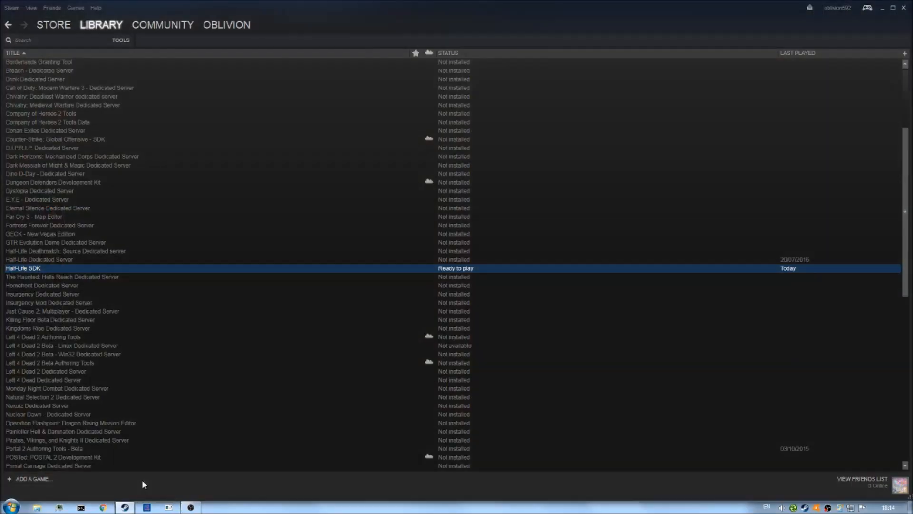
mouse_move(106, 30)
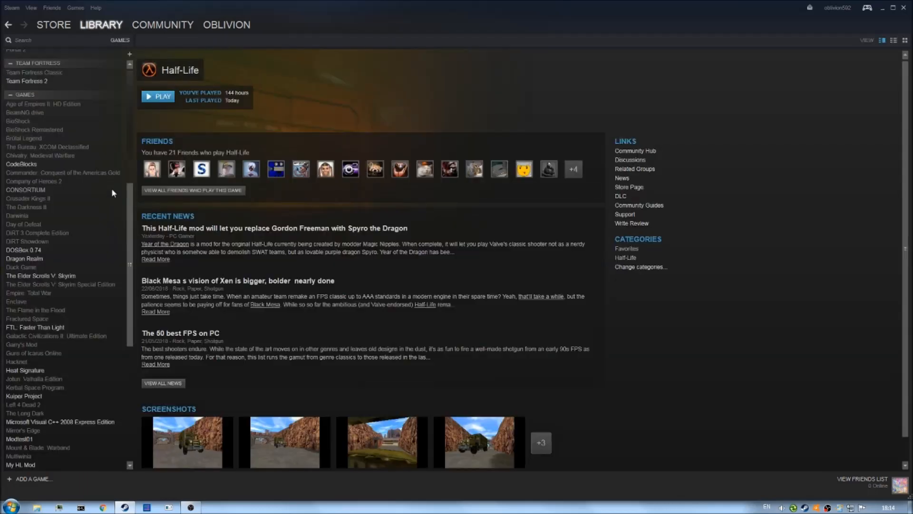
left_click_drag(132, 232, 118, 377)
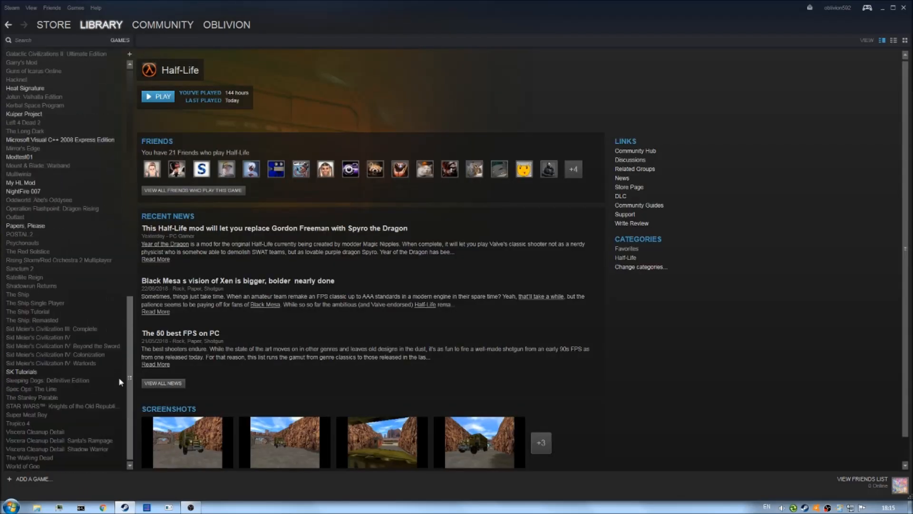
left_click(27, 182)
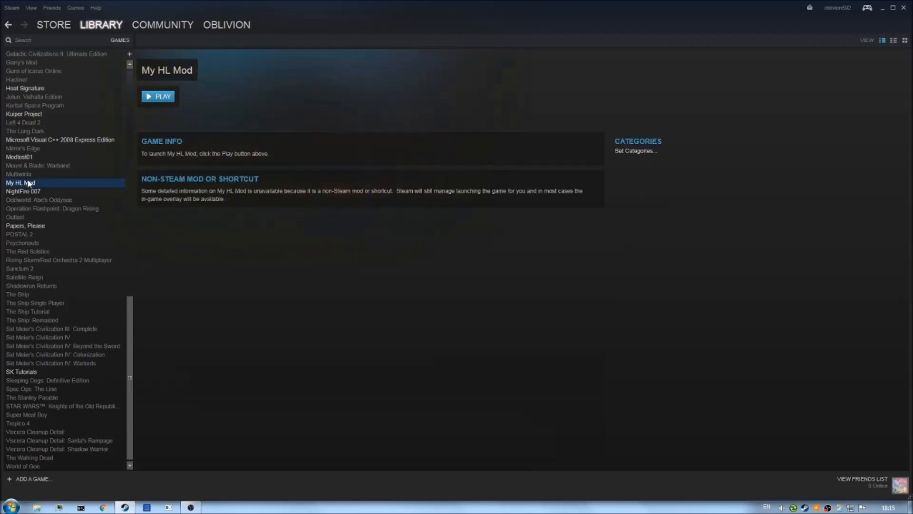
left_click(161, 101)
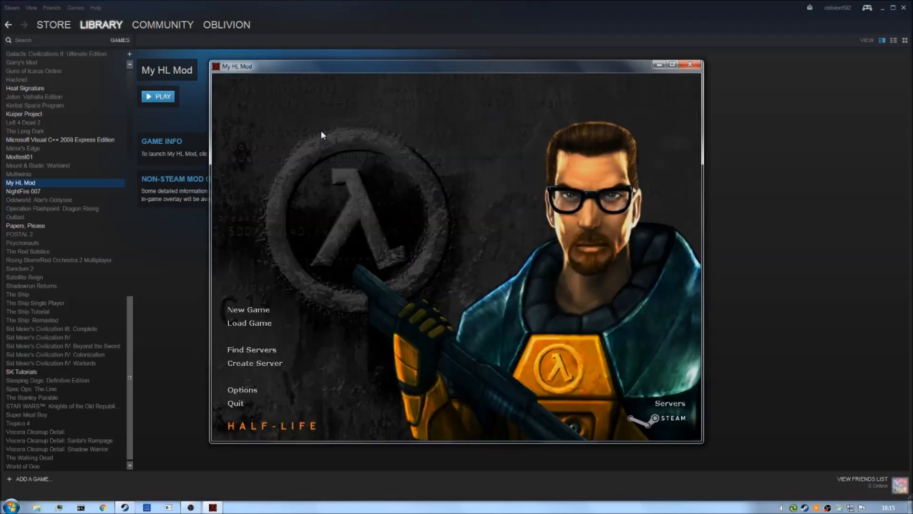
Step: Start a new game in My HL Mod on Easy difficulty
left_click(255, 307)
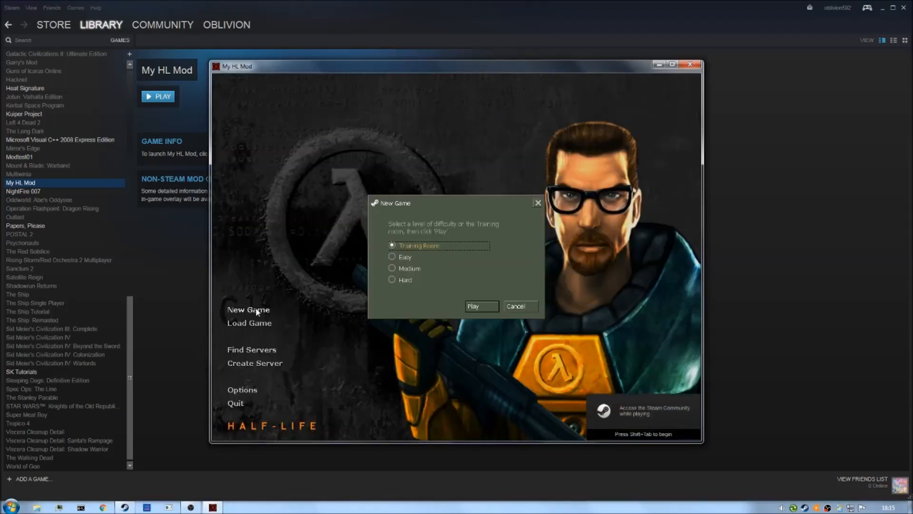
left_click(408, 258)
left_click(405, 261)
left_click(403, 281)
left_click(408, 273)
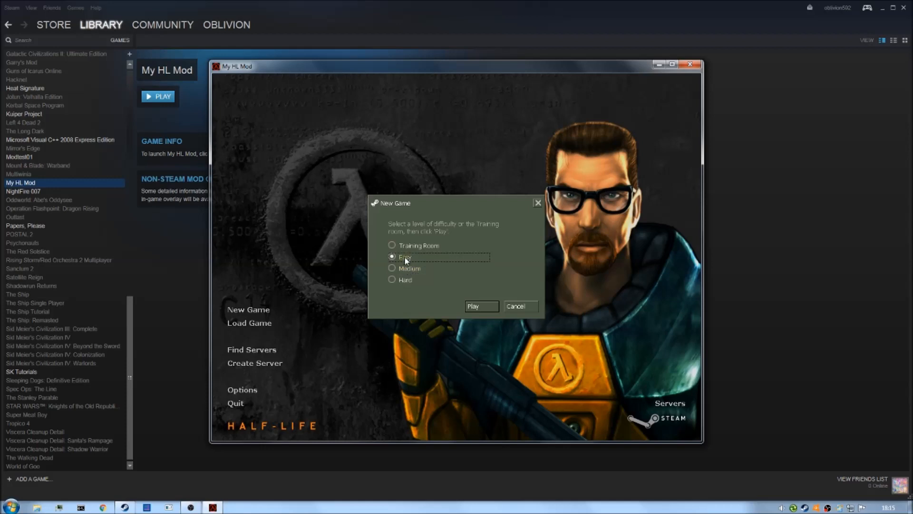
left_click(481, 310)
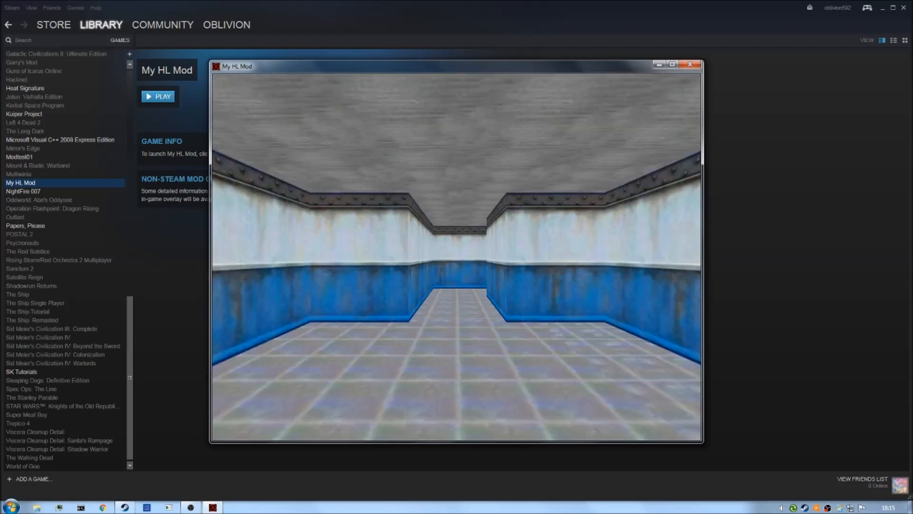
Step: Walk from the start room down the blue corridor through the level transition and back to test it in both directions
key("w")
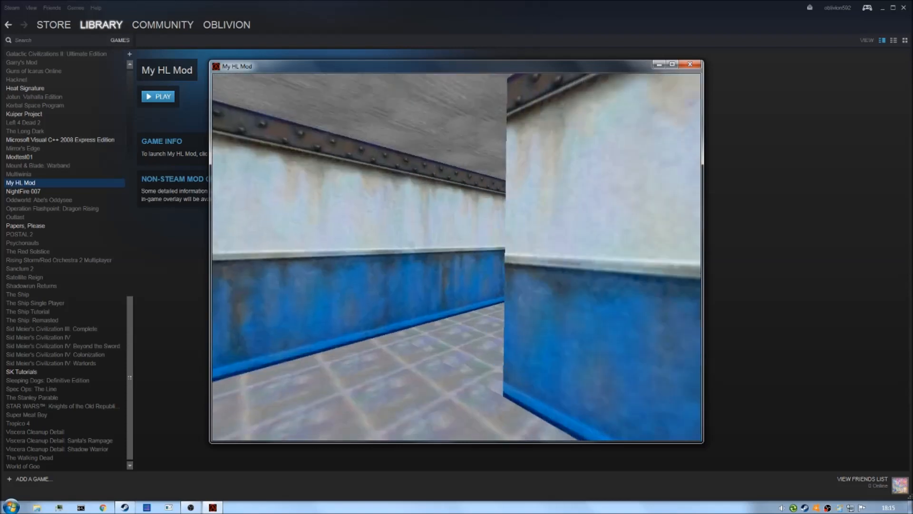
key("w")
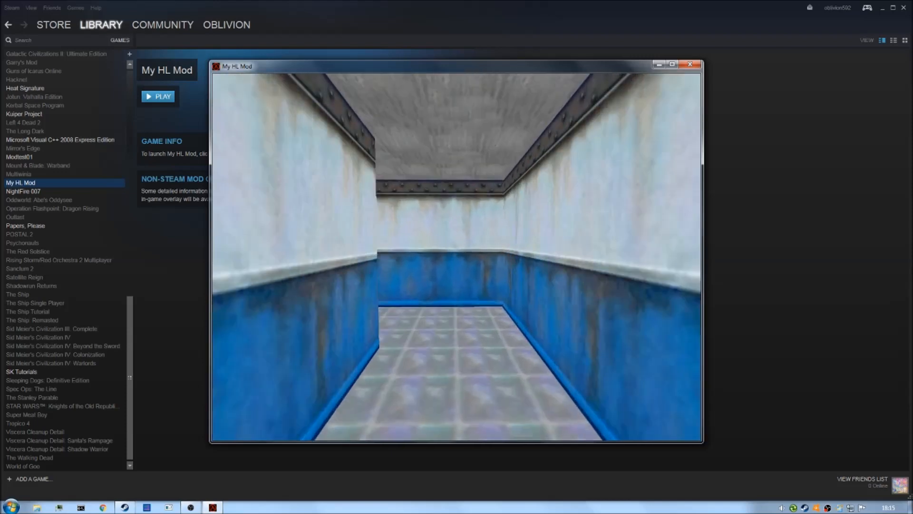
key("w")
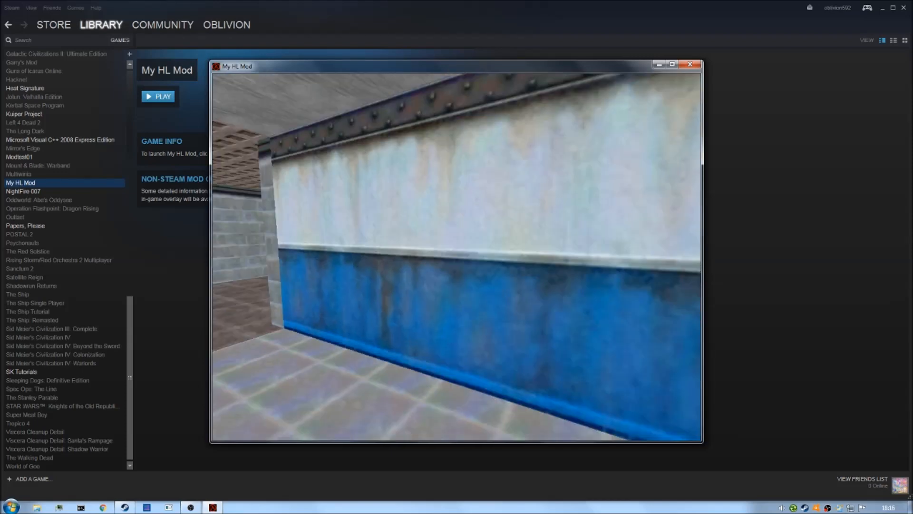
key("w")
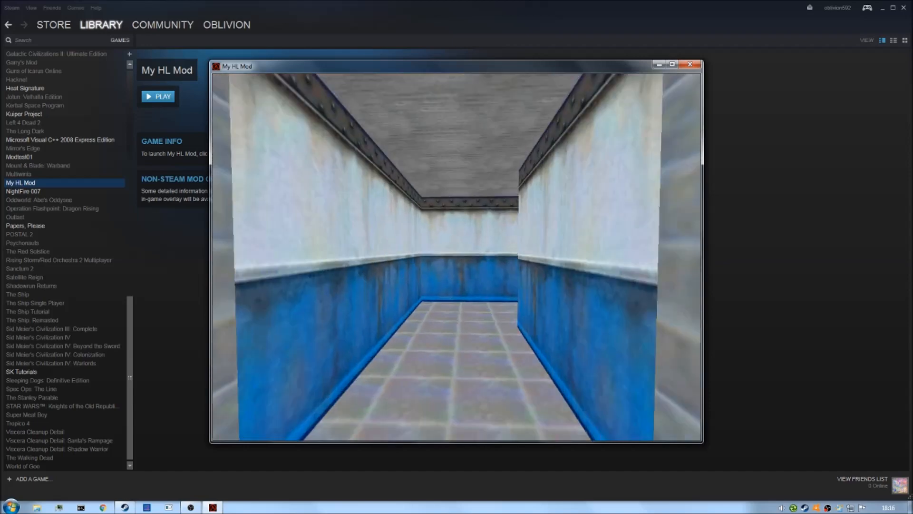
key("w")
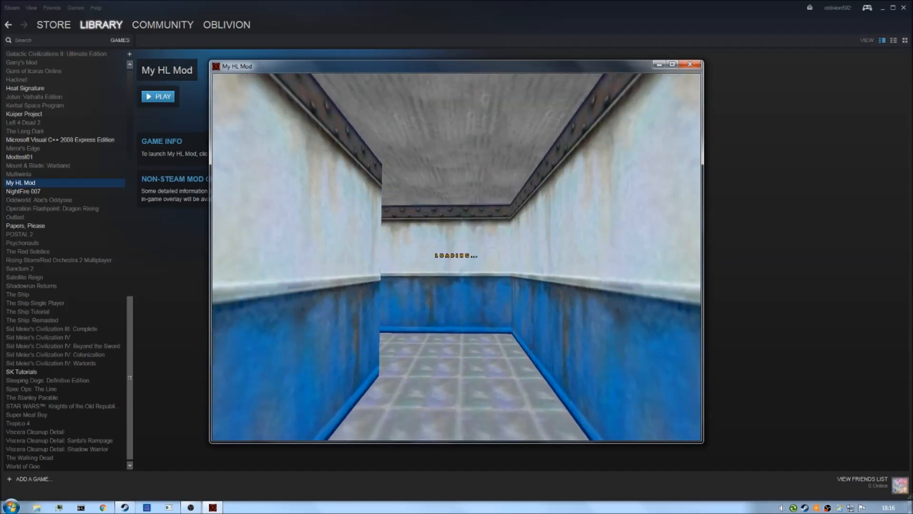
key("w")
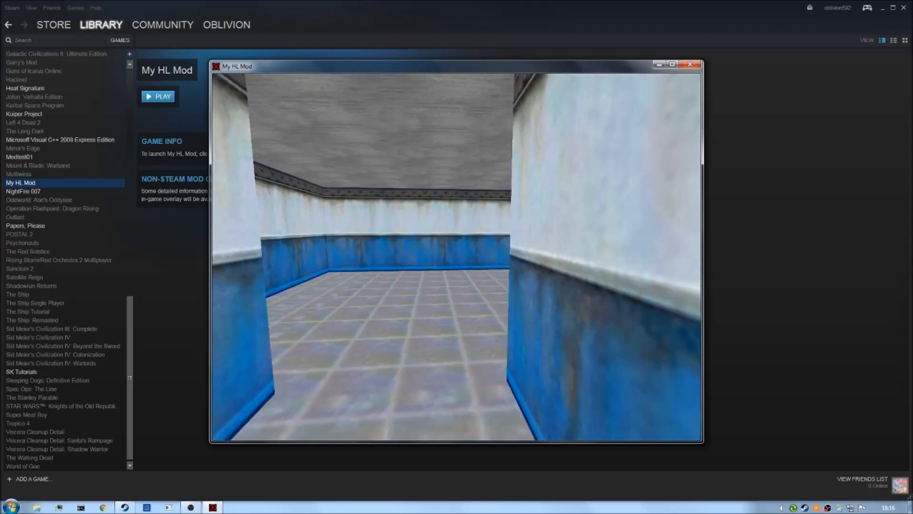
Step: Walk around the blue-walled start room to inspect it, and pause the game at its main menu
key("w")
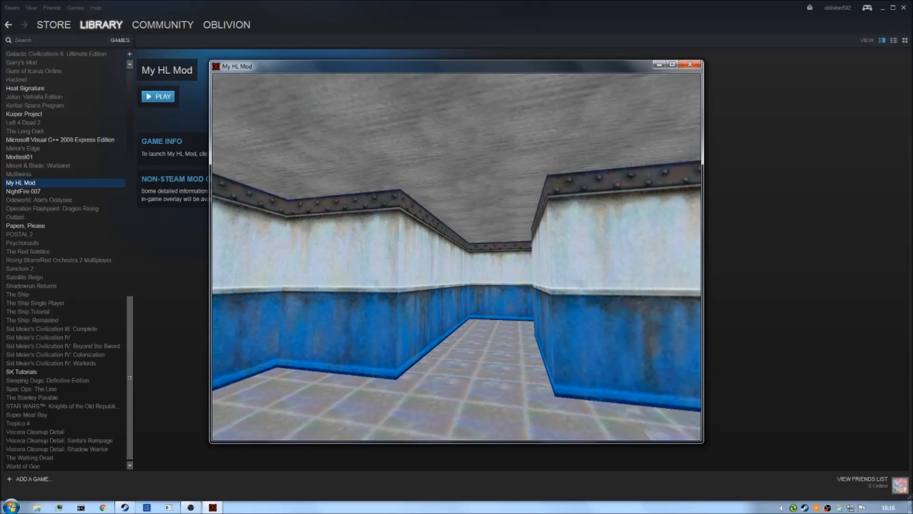
key("w")
key("a")
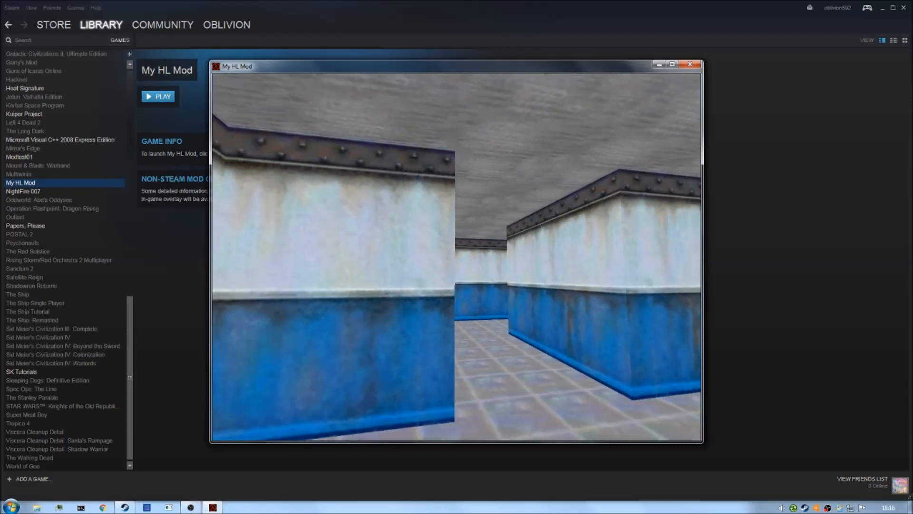
key("d")
key("d")
key("a")
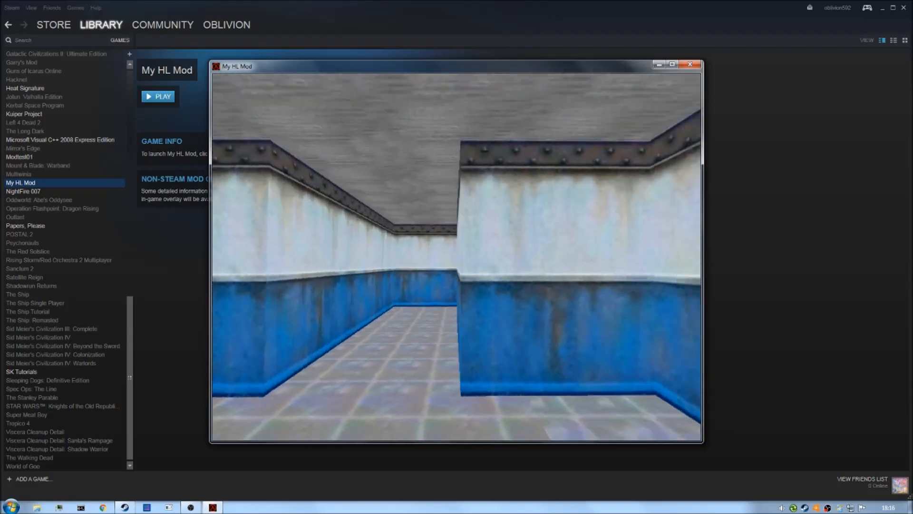
key("w")
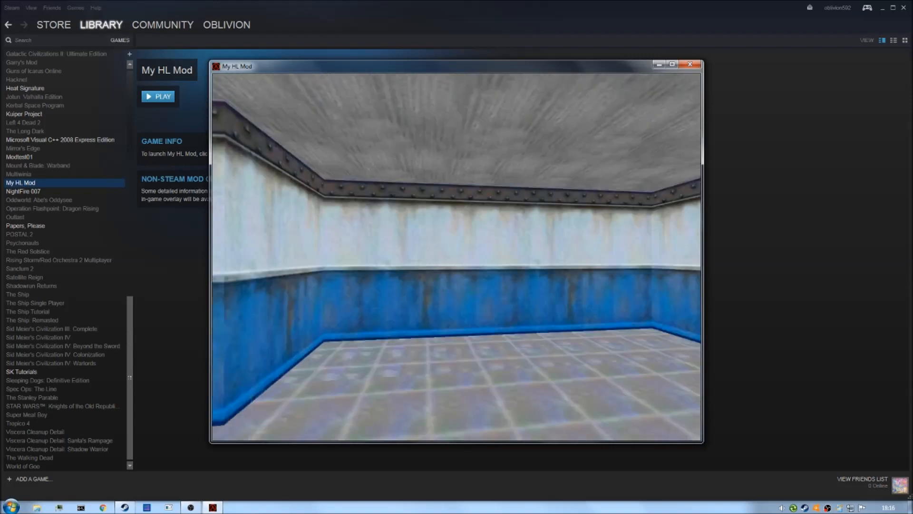
key("Escape")
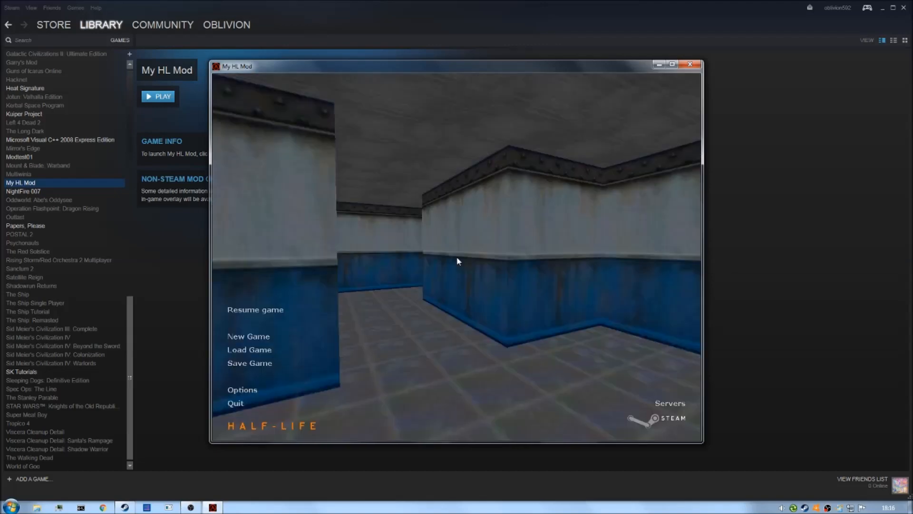